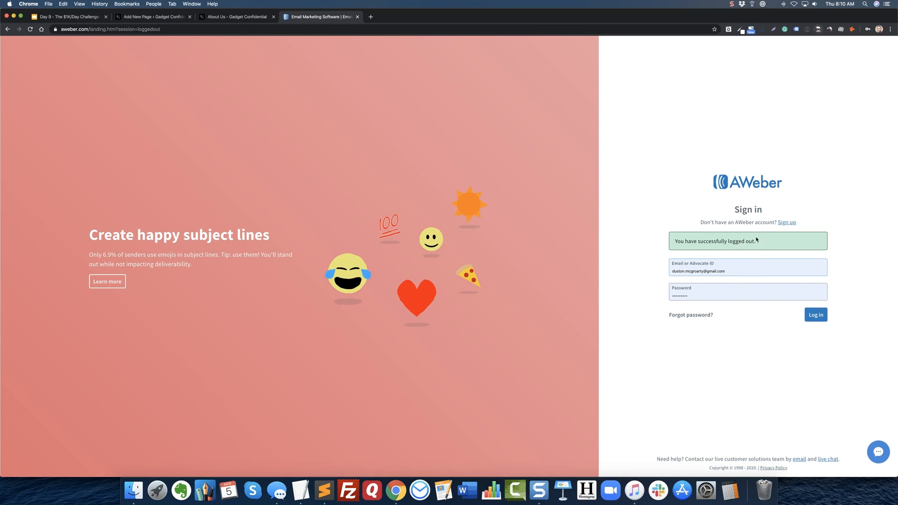
Load the AWeber sign-in page at aweber.com.
click(441, 30)
text(aweber.com)
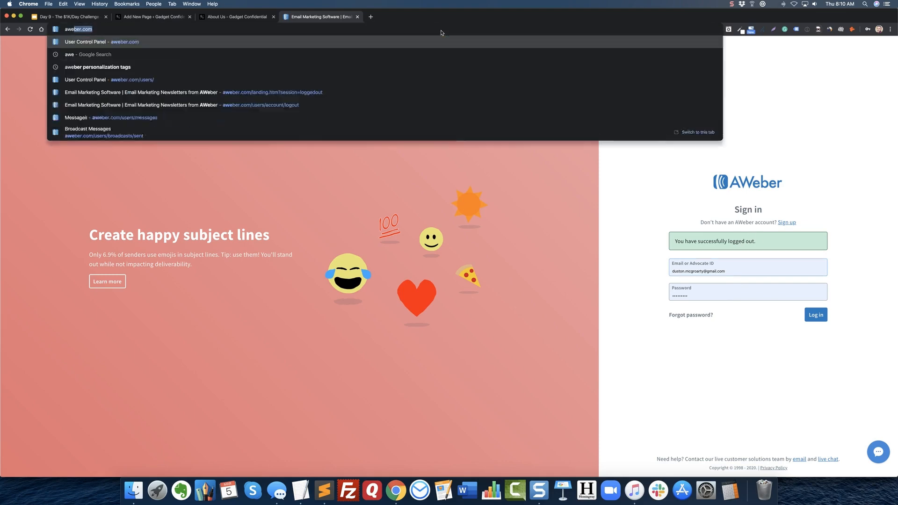
key(Return)
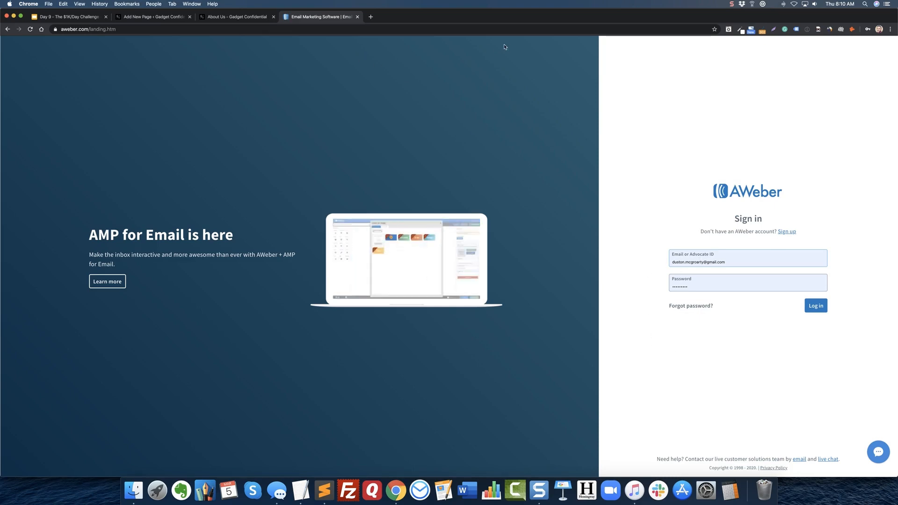
Replace the prefilled login with the saved Gadget Confidential account's e-mail and password, and log in.
click(741, 260)
text(a)
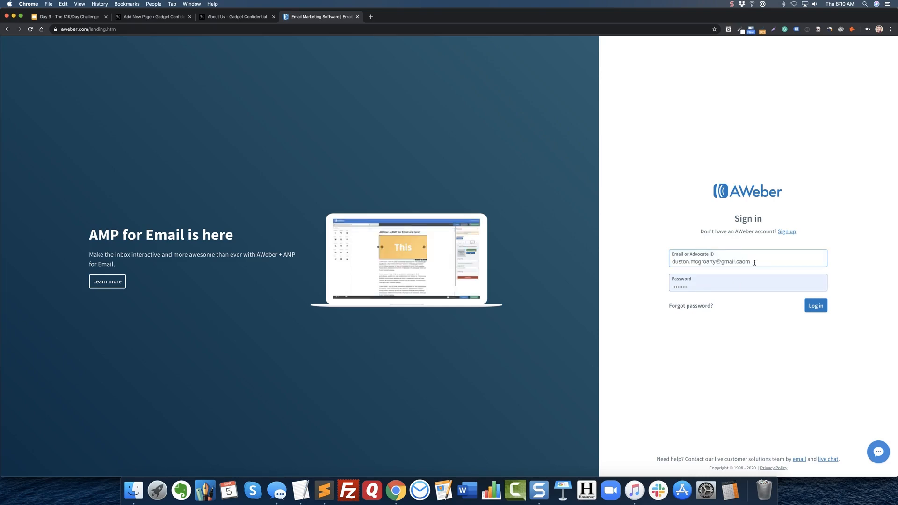
key(super+a)
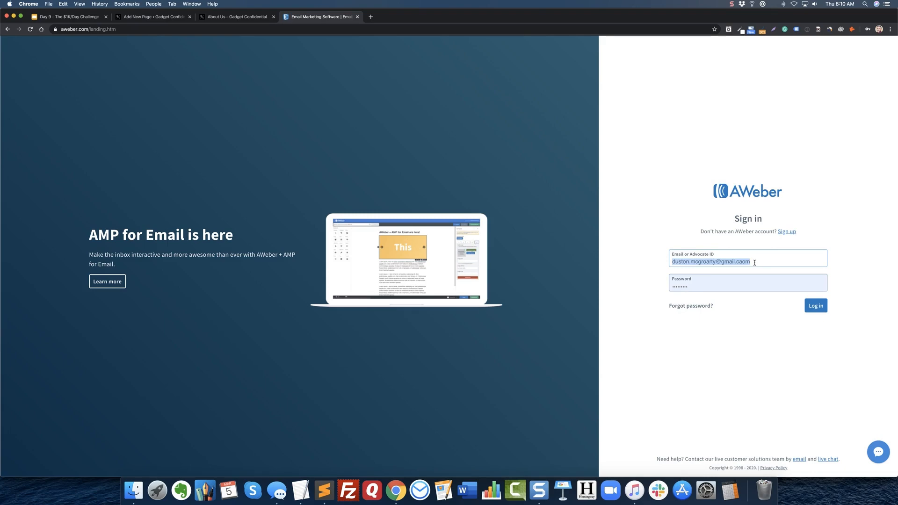
key(BackSpace)
click(754, 290)
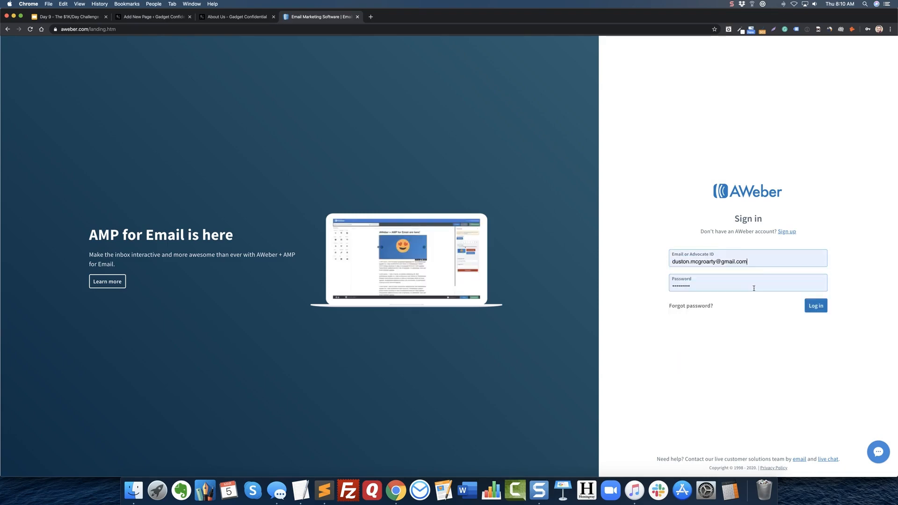
key(super+a)
key(BackSpace)
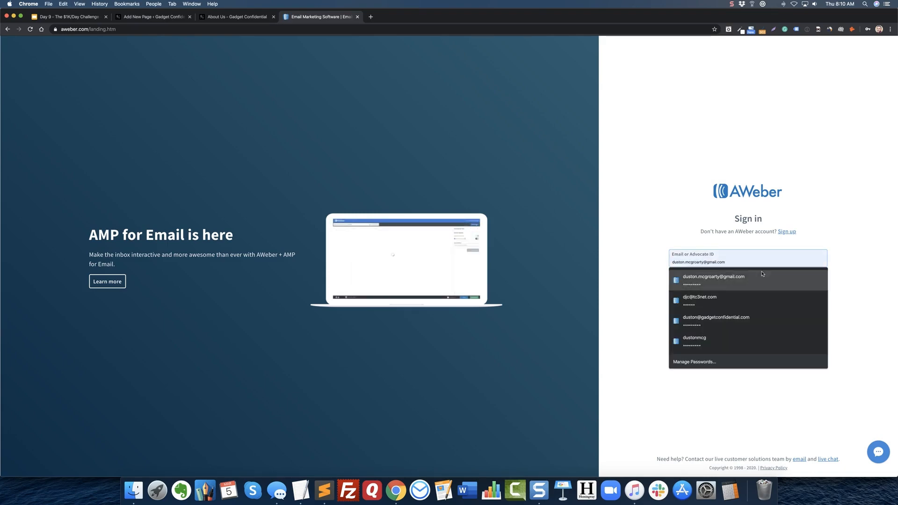
click(754, 322)
click(814, 305)
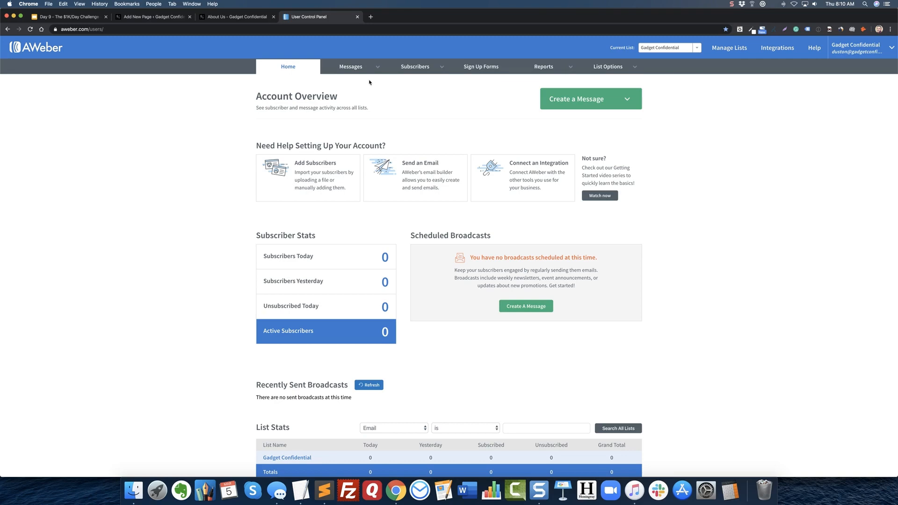
Open the campaigns list, dismiss the introduction, and delete the Template Welcome Campaign together with its message.
mouse_move(351, 71)
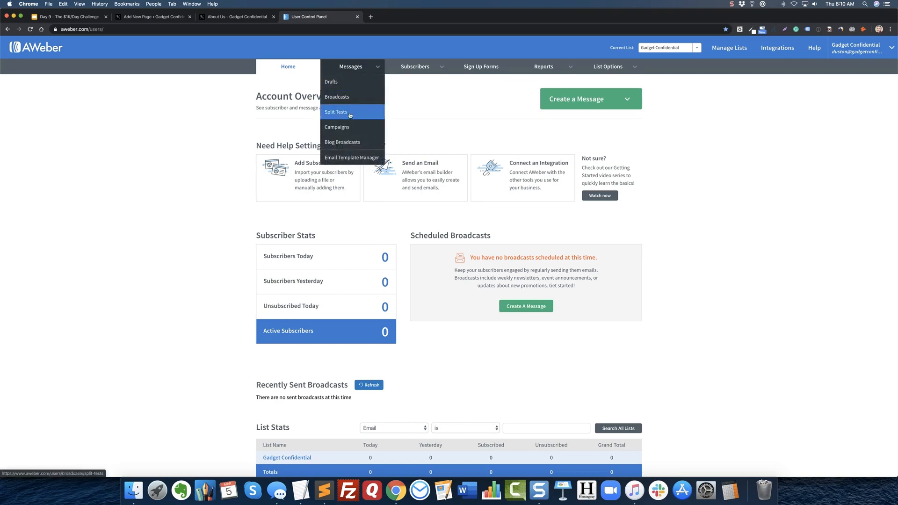
click(346, 128)
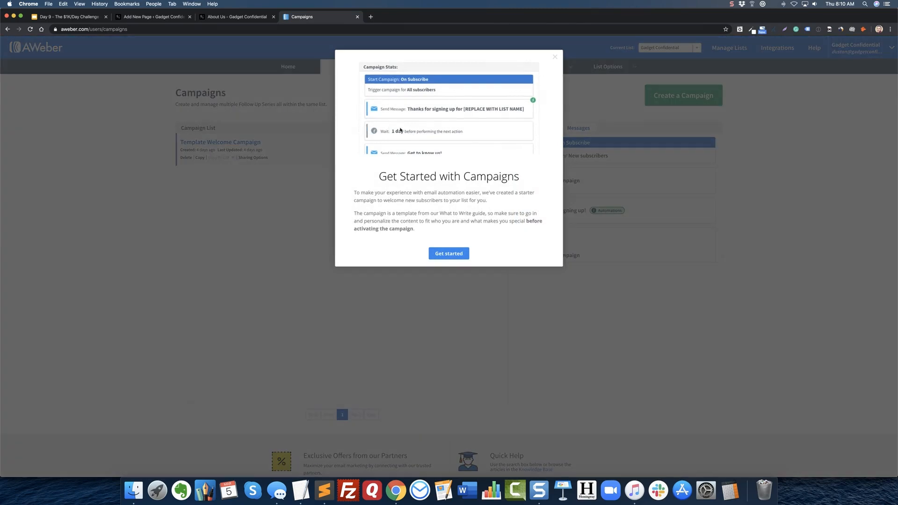
click(555, 57)
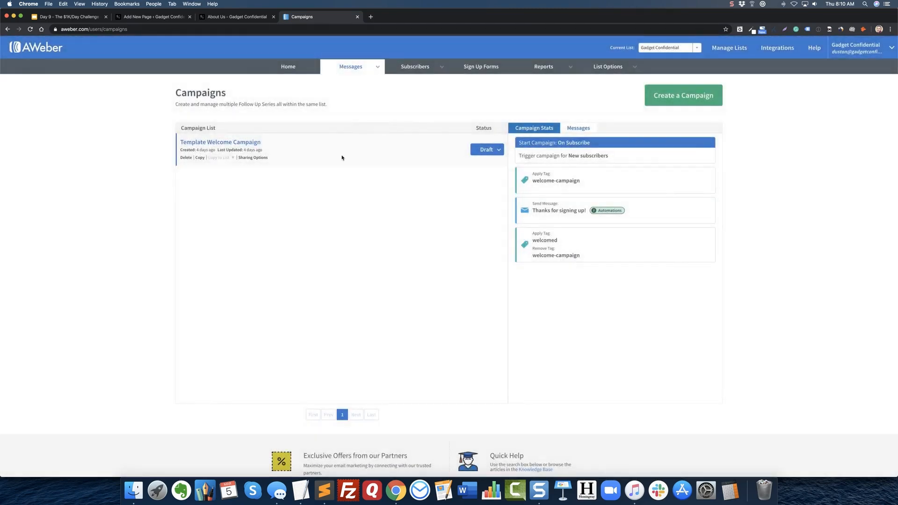
click(185, 158)
click(402, 148)
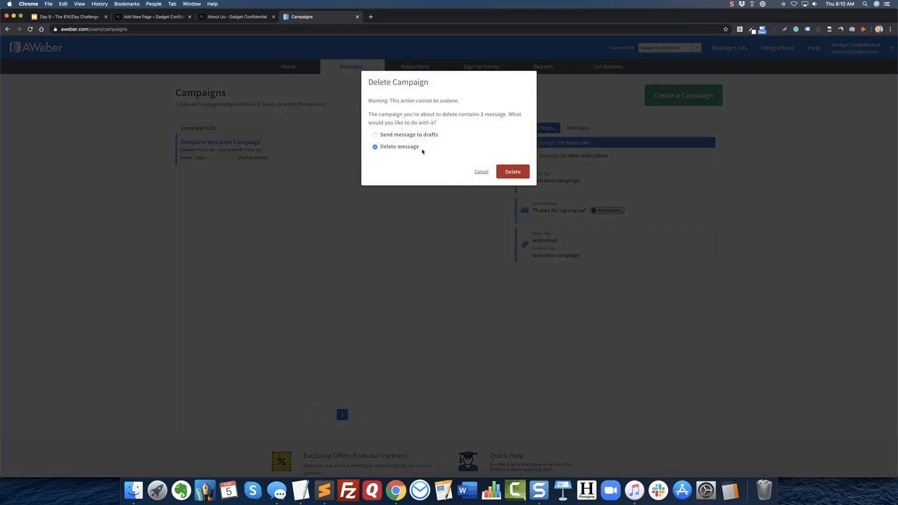
click(512, 172)
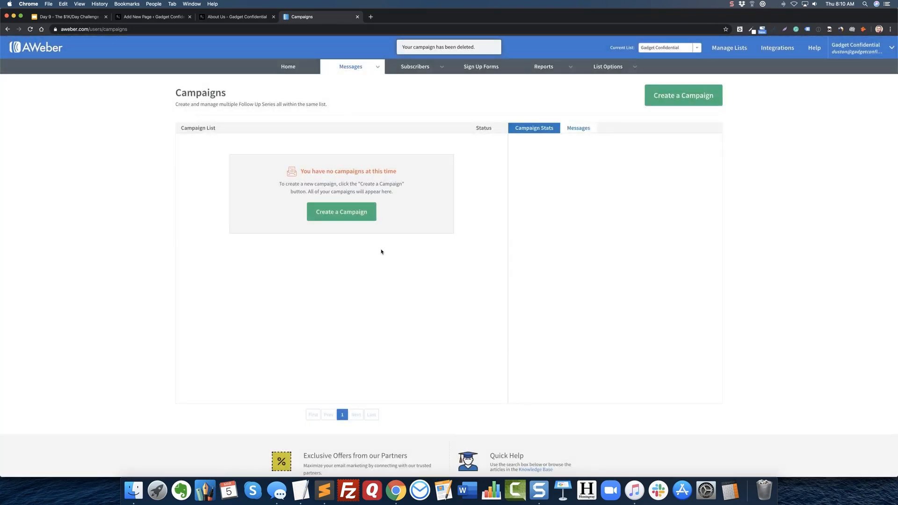
Create a blank campaign named "Welcome Campaign" and set its trigger to On Subscribe.
click(681, 96)
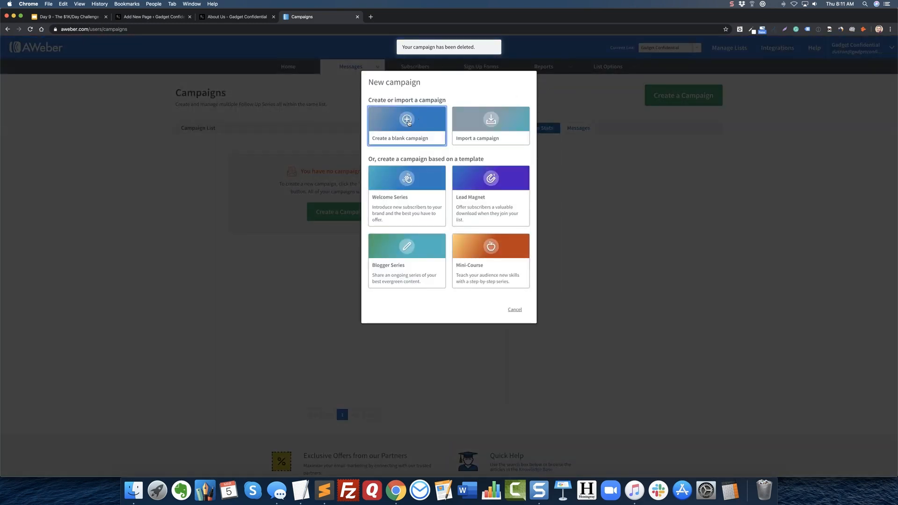
click(408, 122)
text(Welcome)
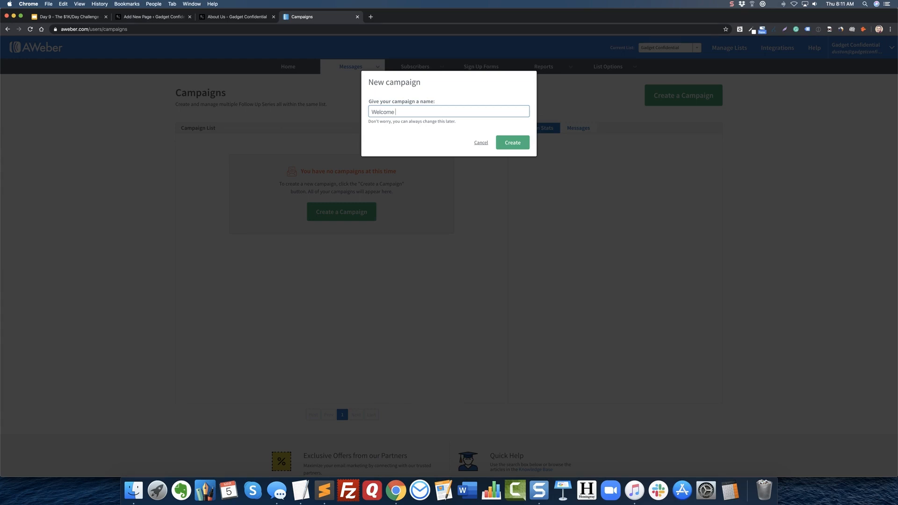
text(Campaign)
click(514, 145)
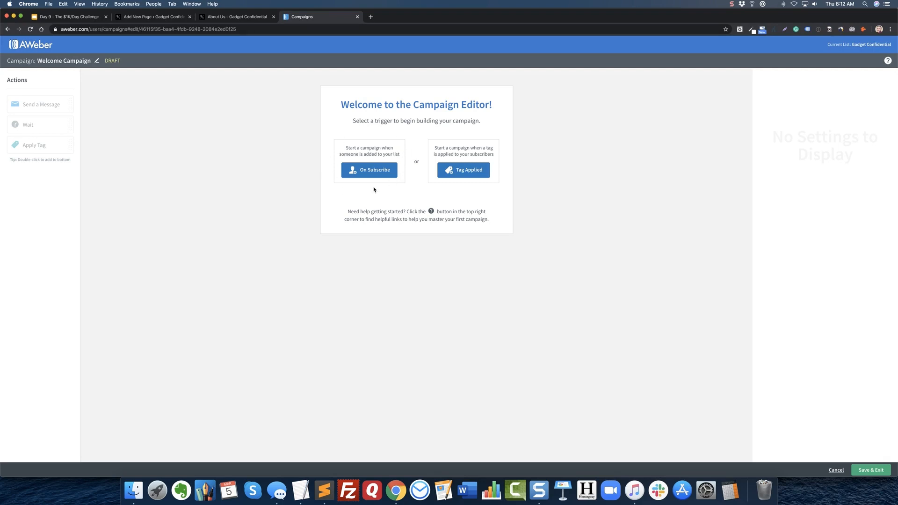
click(372, 171)
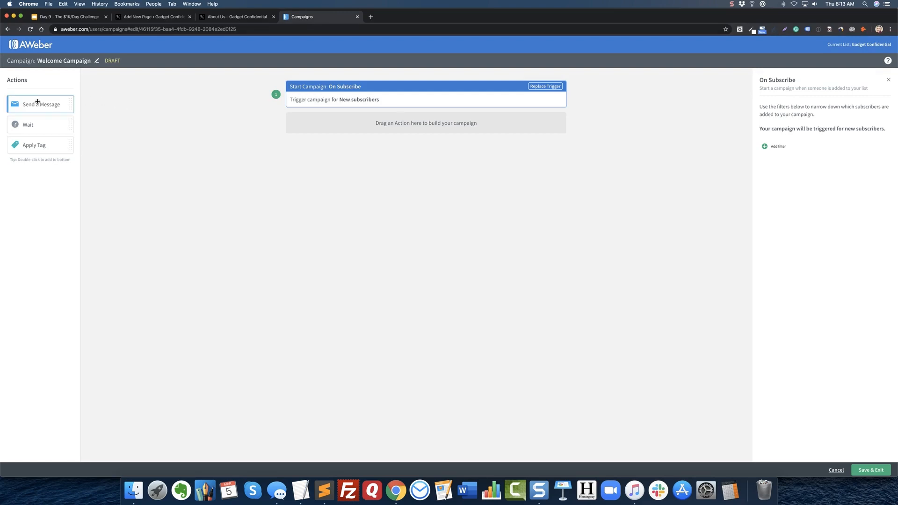
Add a Send a Message action below the trigger and assign it the draft "Welcome to The Gadget Confidential Insiders!".
drag(38, 104, 380, 117)
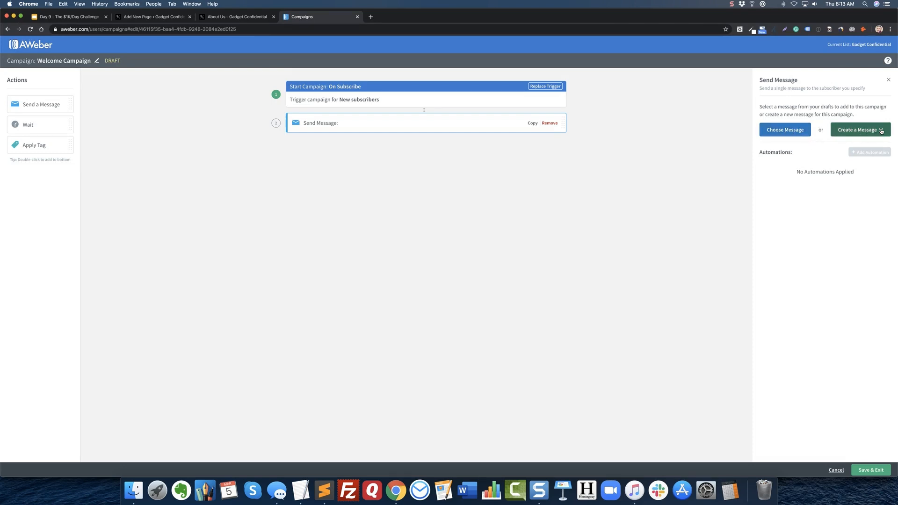
click(792, 130)
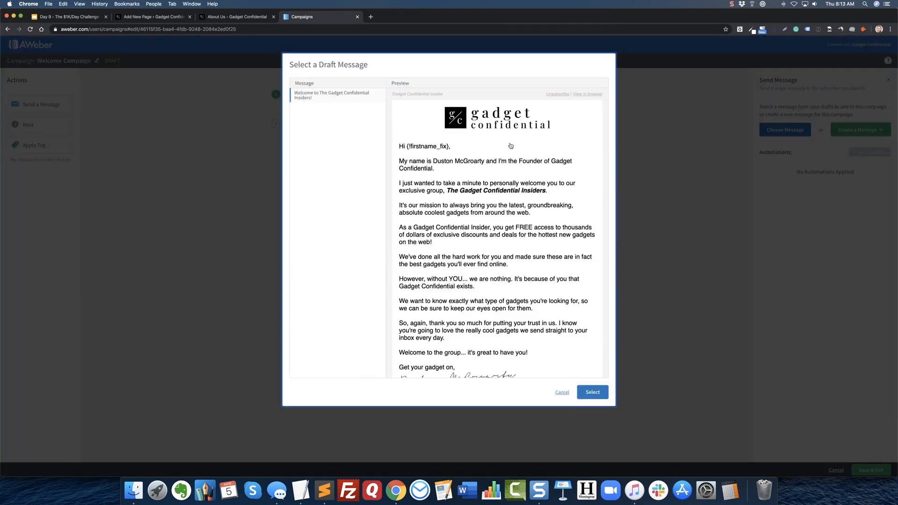
click(341, 94)
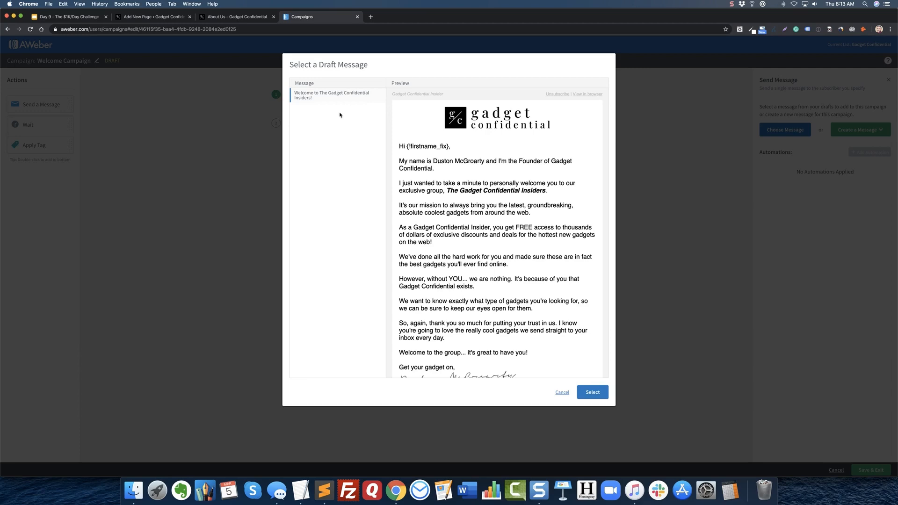
scroll(530, 298, down, 2)
scroll(528, 298, down, 5)
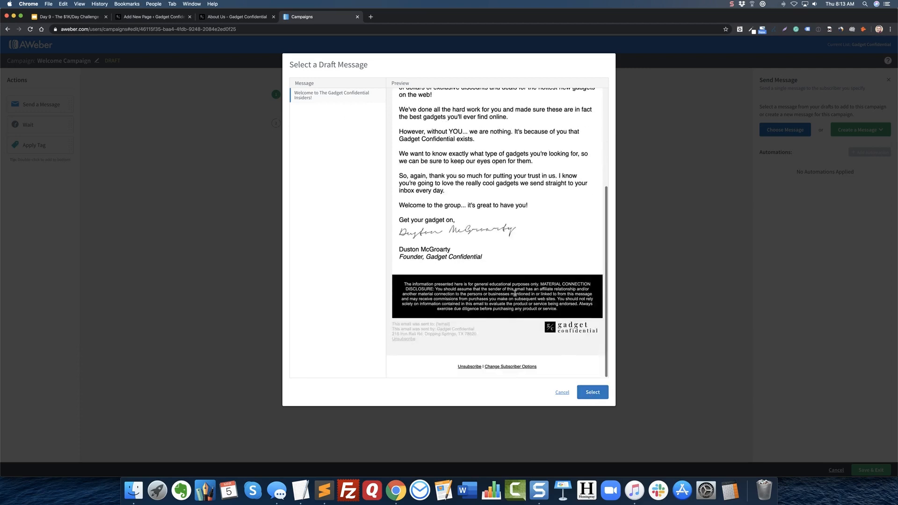
scroll(510, 288, up, 7)
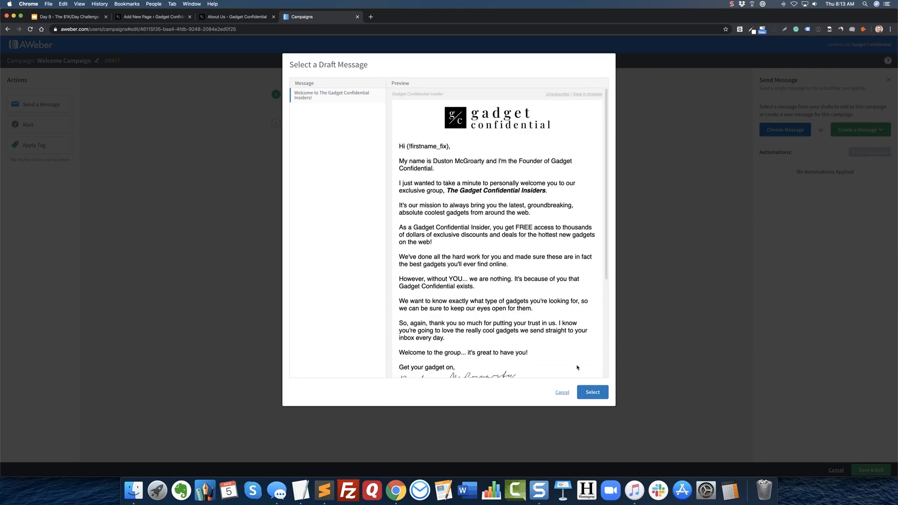
click(592, 392)
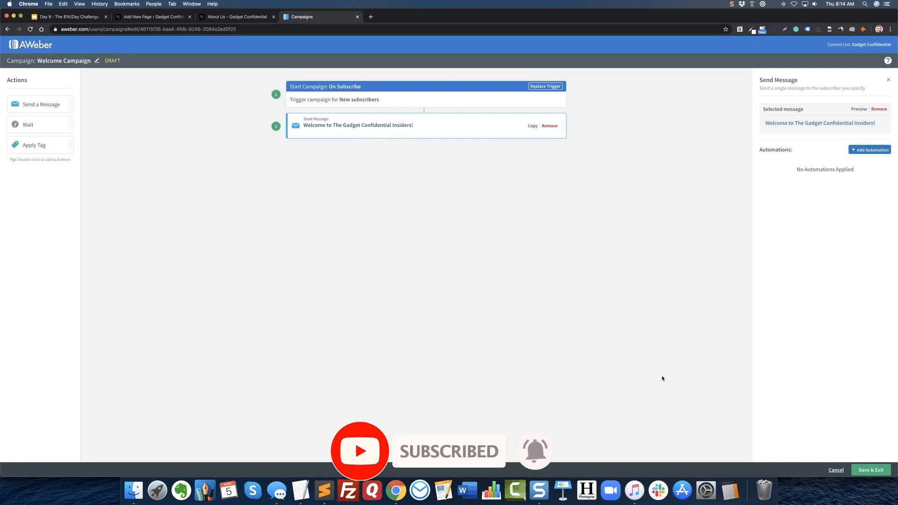
Save and exit the Welcome Campaign editor, and activate the campaign.
click(871, 470)
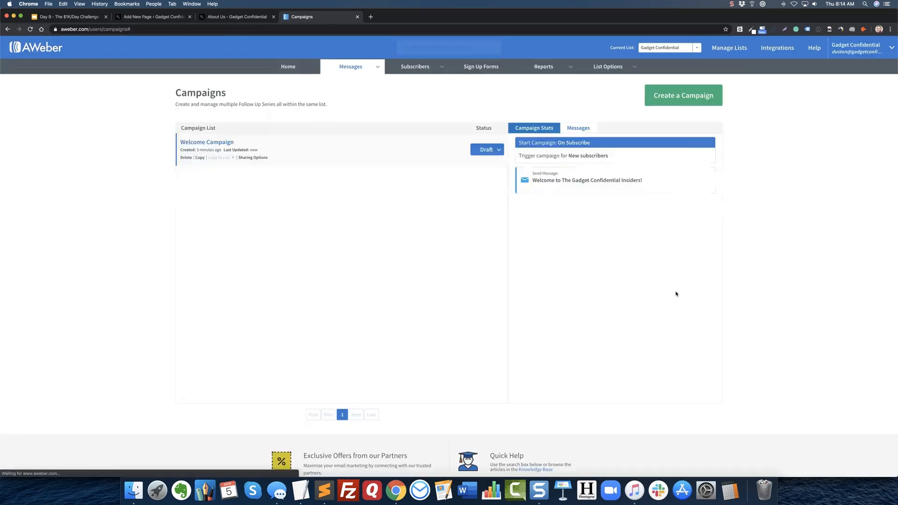
click(486, 150)
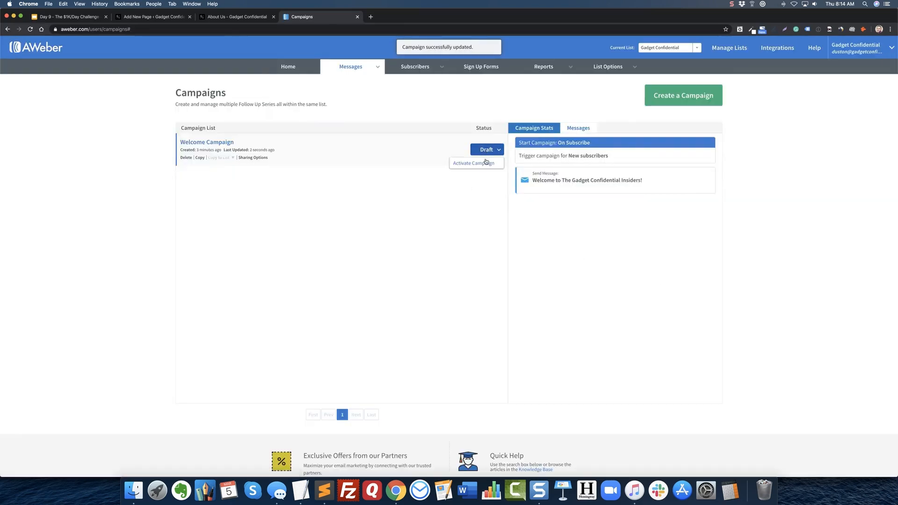
click(482, 165)
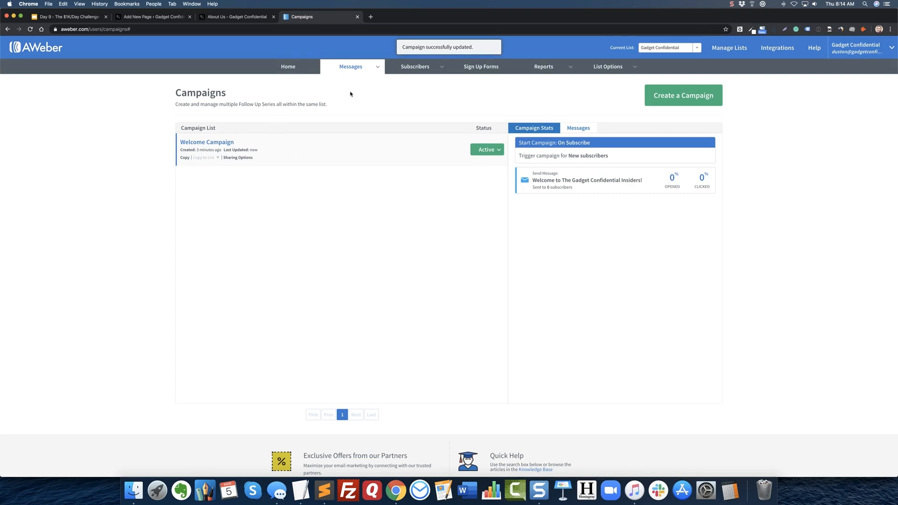
Open the message drafts and create a new message with the Drag & Drop Email Builder.
mouse_move(354, 68)
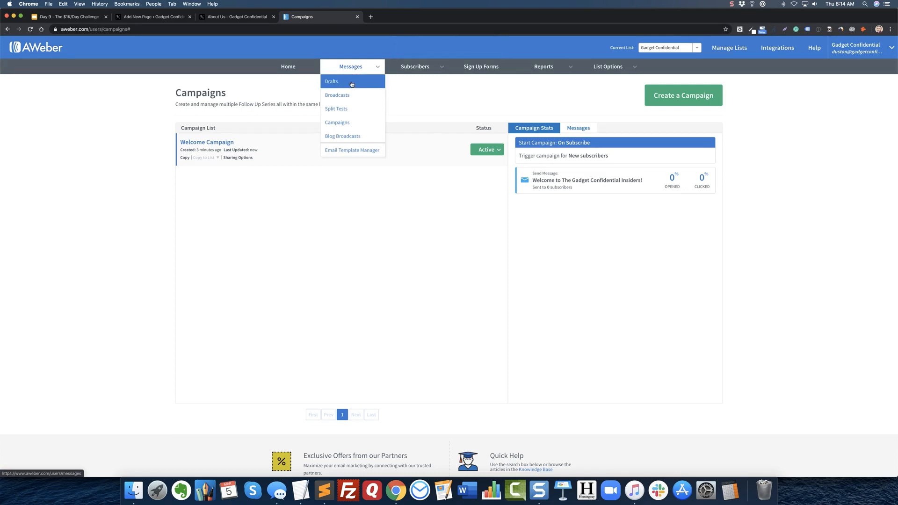
click(351, 82)
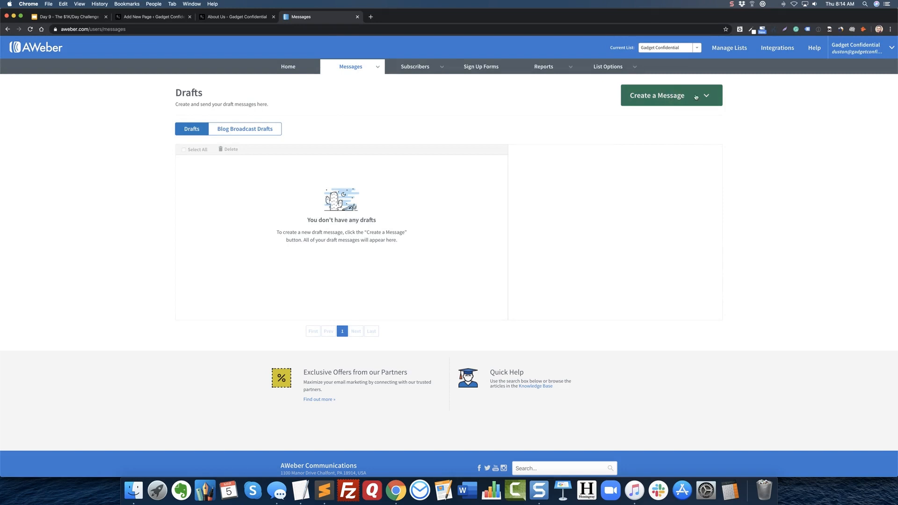
click(681, 96)
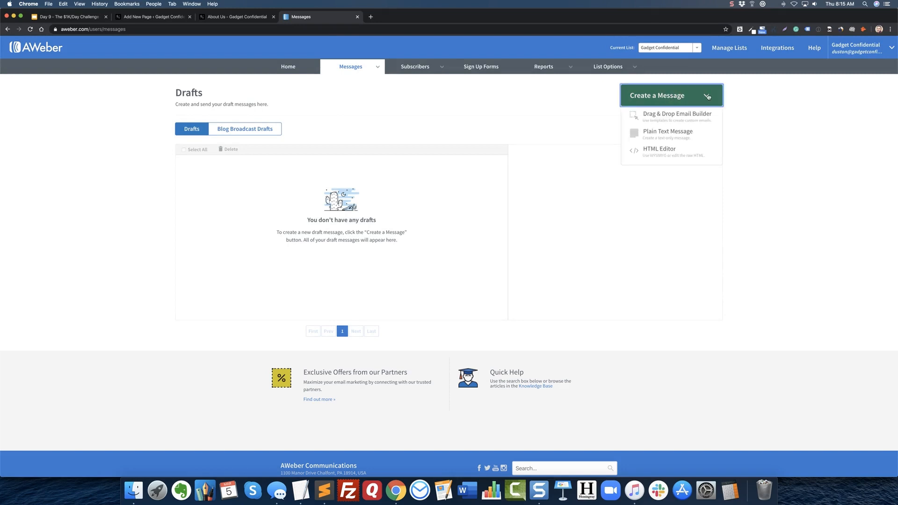
click(693, 118)
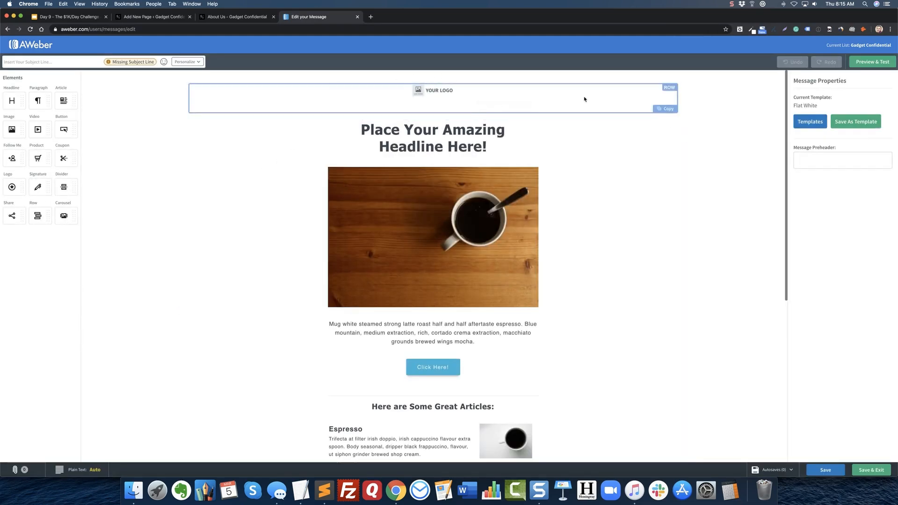
Apply the Plain Left Aligned template to the new message with Keep My Message Content enabled.
click(809, 122)
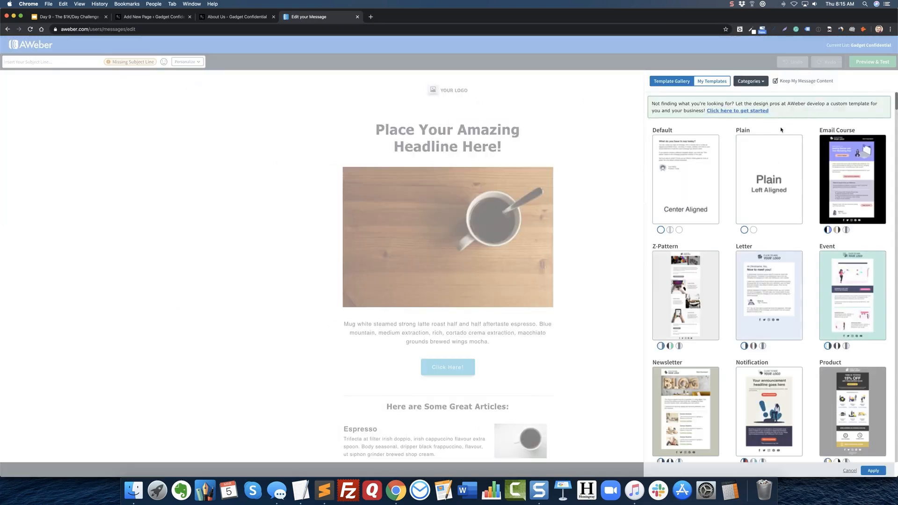
click(766, 176)
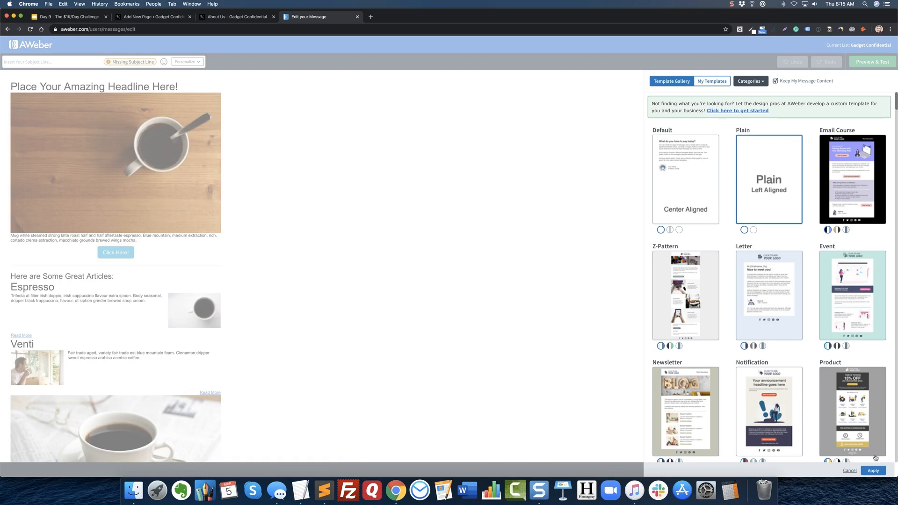
click(873, 471)
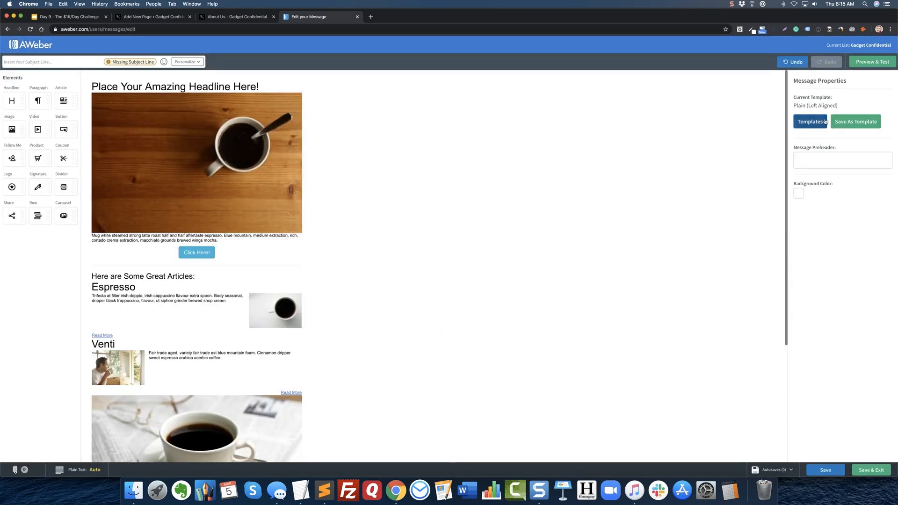
Reapply the Plain Left Aligned template with Keep My Message Content turned off.
click(807, 123)
click(774, 82)
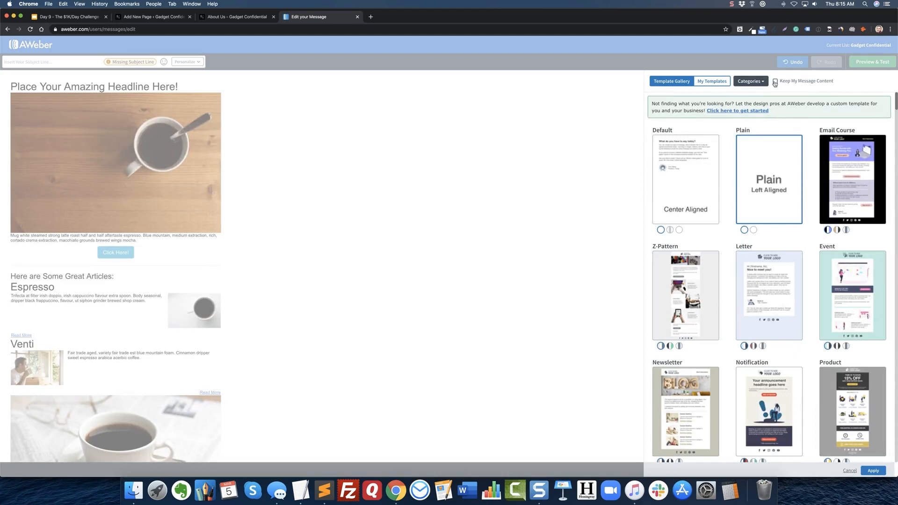
click(785, 190)
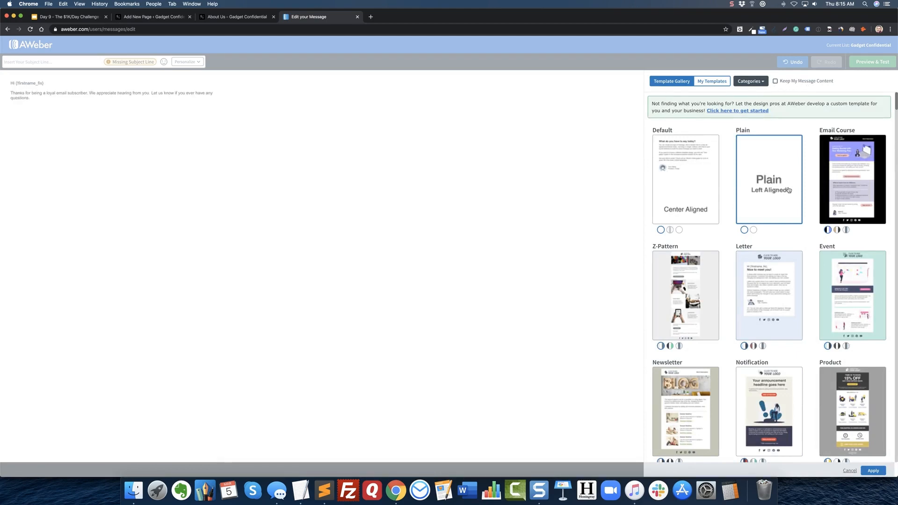
click(873, 470)
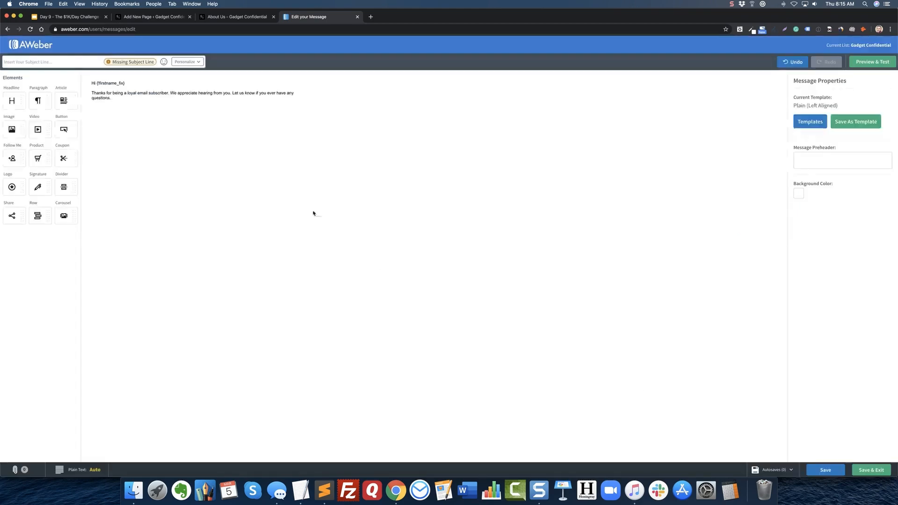
Set all of the message body text to font size 18 and add a comma after the {!firstname_fix} greeting.
click(124, 94)
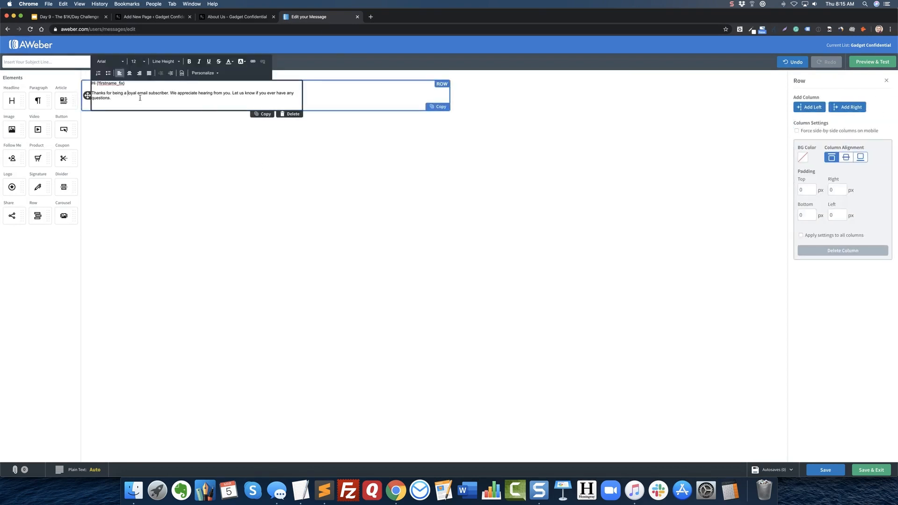
key(super+a)
click(138, 61)
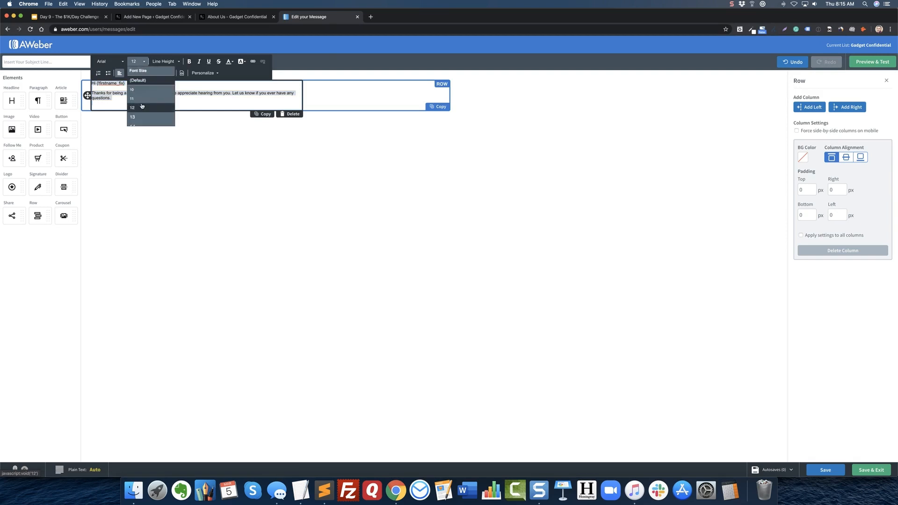
scroll(142, 106, down, 3)
click(140, 105)
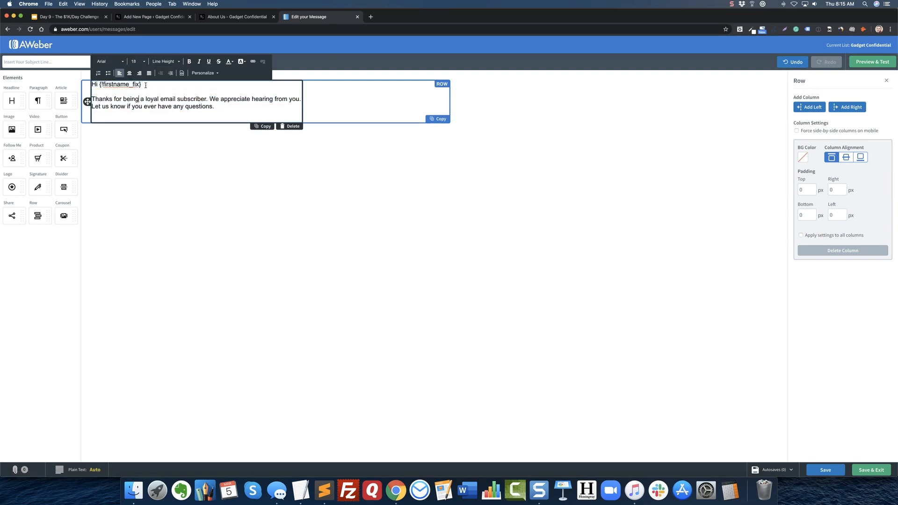
drag(145, 85, 97, 86)
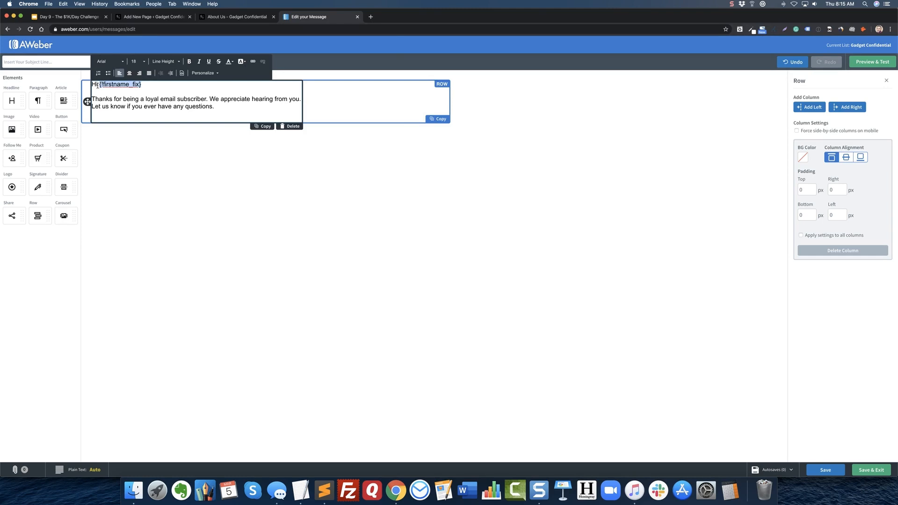
click(151, 86)
Switch to WordPress, close the live About Us page, and open the draft post "California Woman, 66, Scared Her Attacker Away Thanks To This Device, Police Say".
click(155, 17)
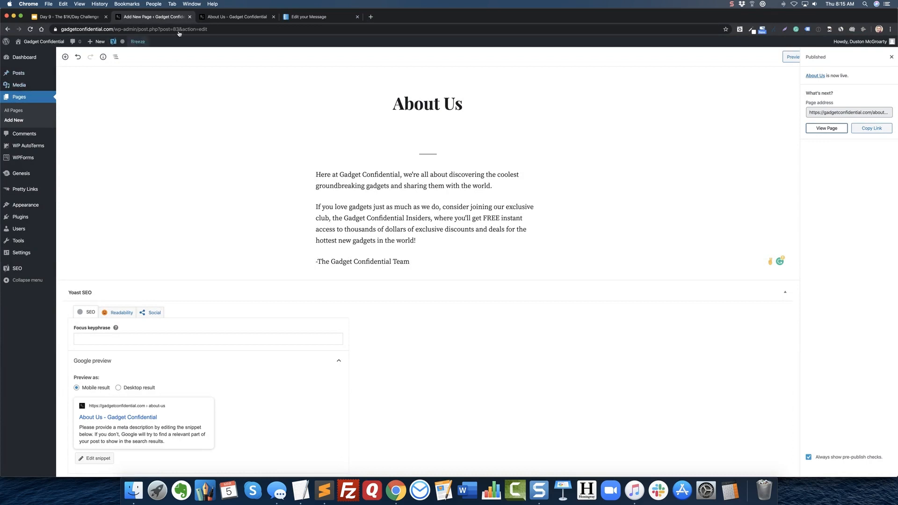
click(275, 18)
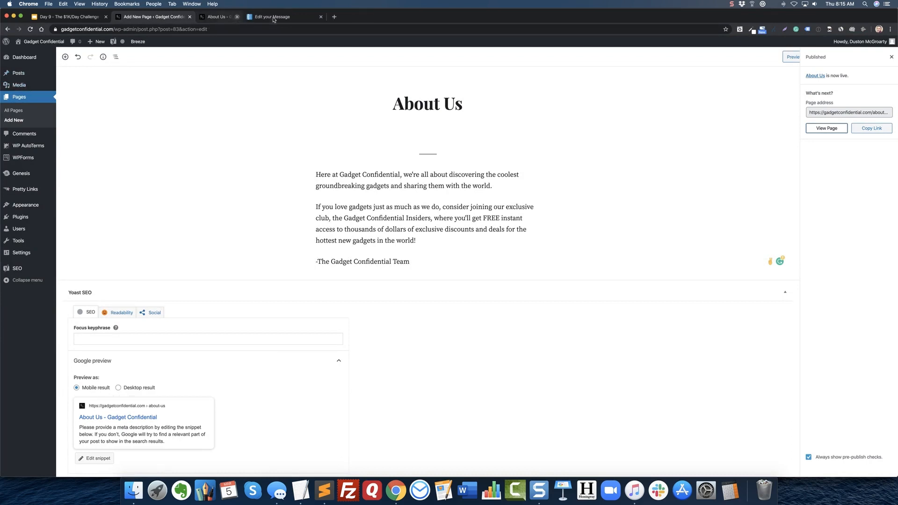
click(23, 75)
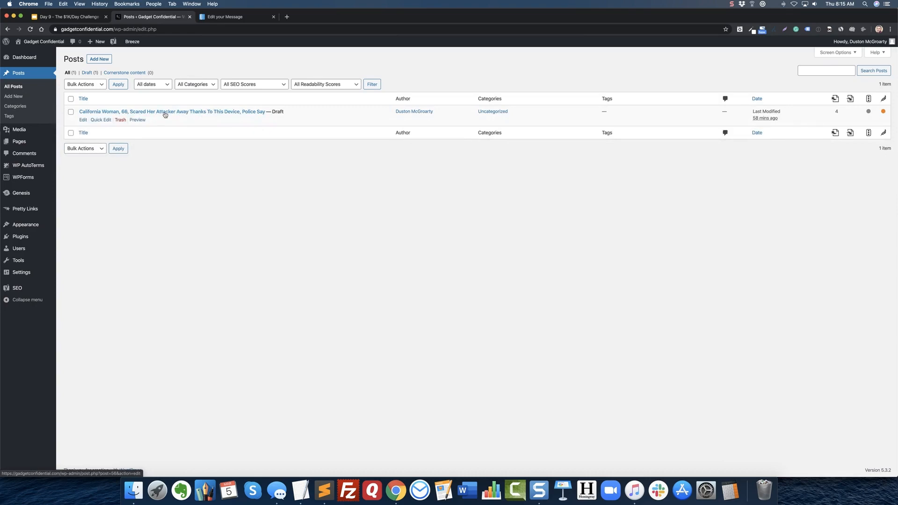
click(165, 115)
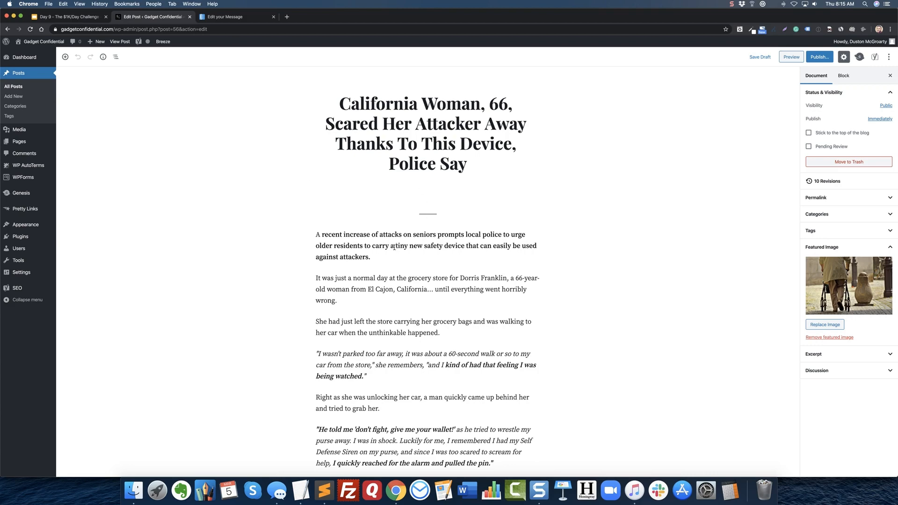
Read through the draft post, examining the attack story and the Self Defense Siren product description.
scroll(361, 327, down, 5)
scroll(362, 328, down, 5)
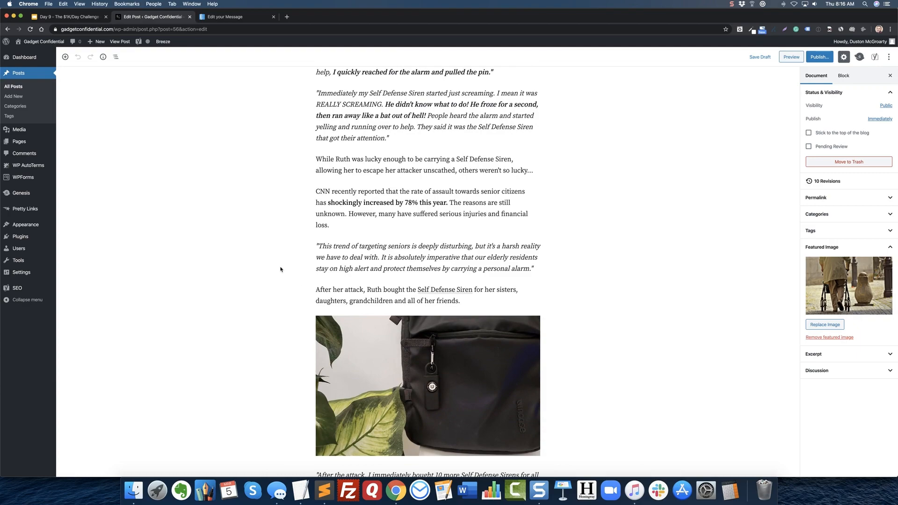
scroll(281, 268, up, 7)
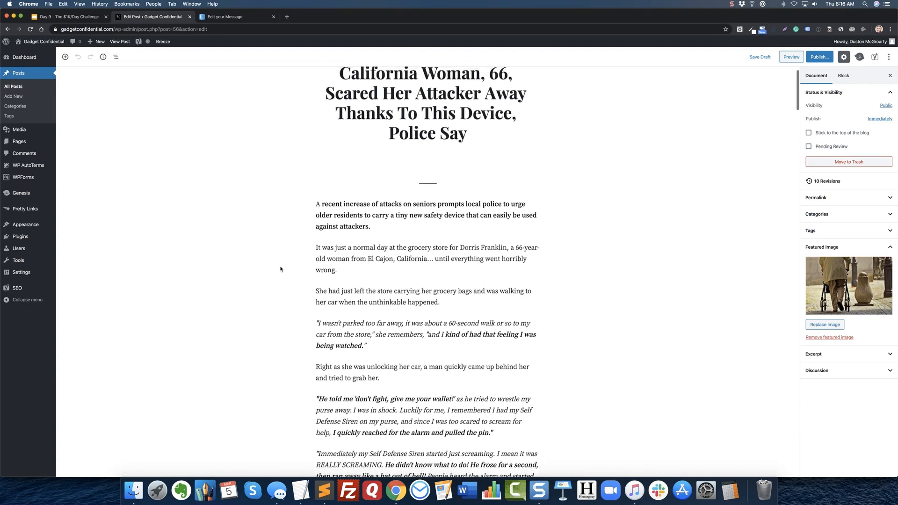
scroll(281, 269, down, 4)
scroll(281, 269, down, 15)
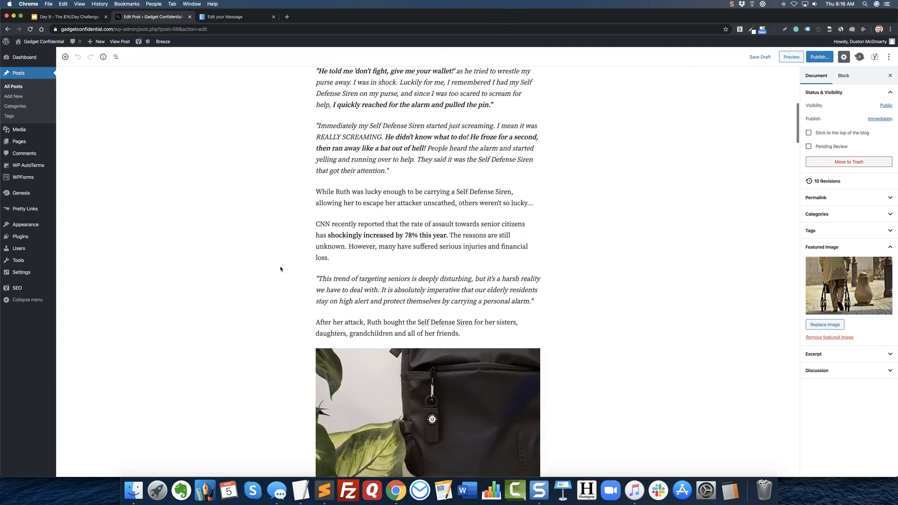
scroll(281, 269, up, 1)
scroll(280, 268, down, 2)
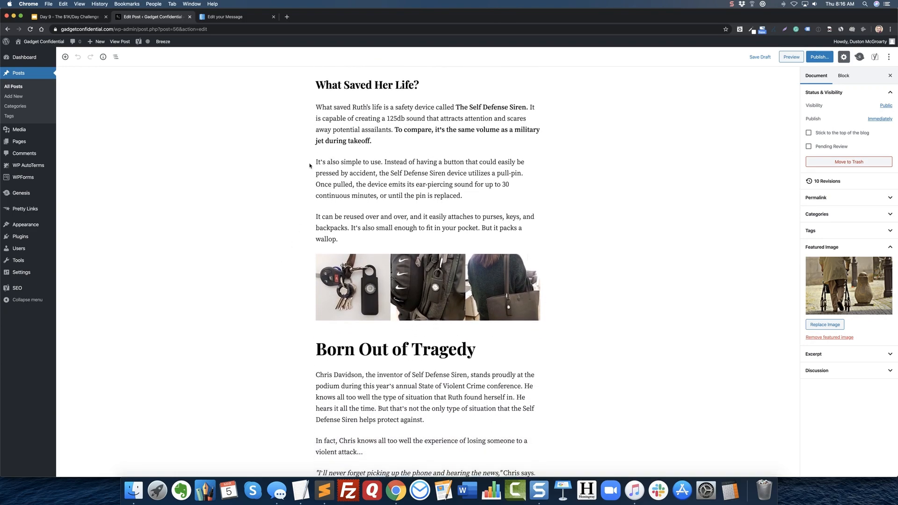
scroll(363, 196, down, 2)
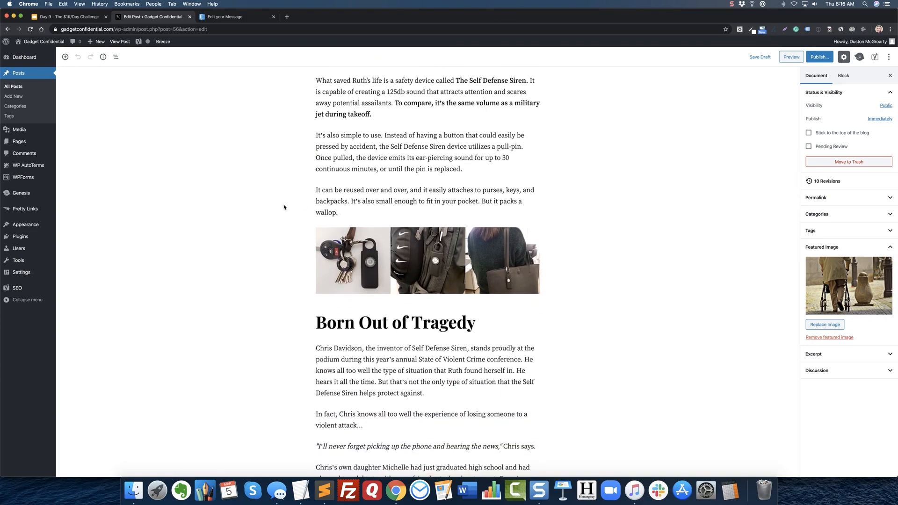
scroll(266, 227, up, 3)
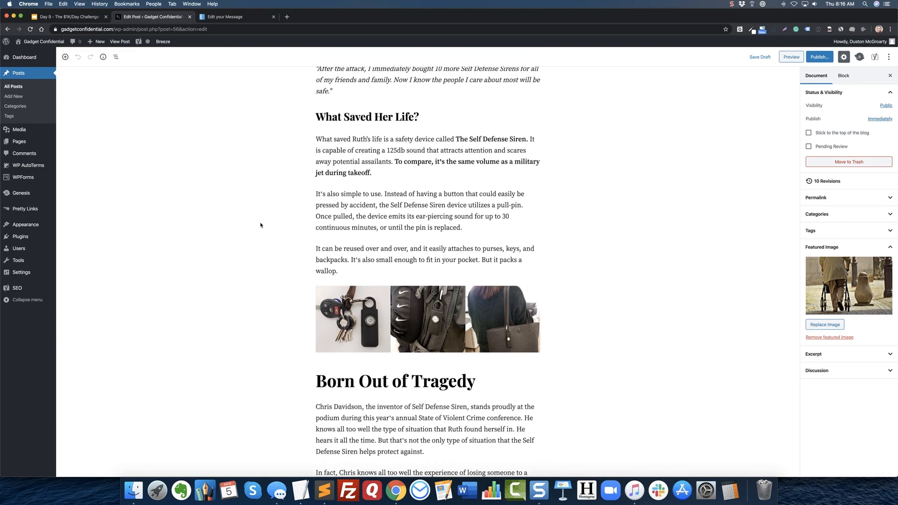
Return to the AWeber message and enter the subject line "Your Exclusive 50% Off Link for Life-Saving Gadget".
click(241, 16)
click(334, 205)
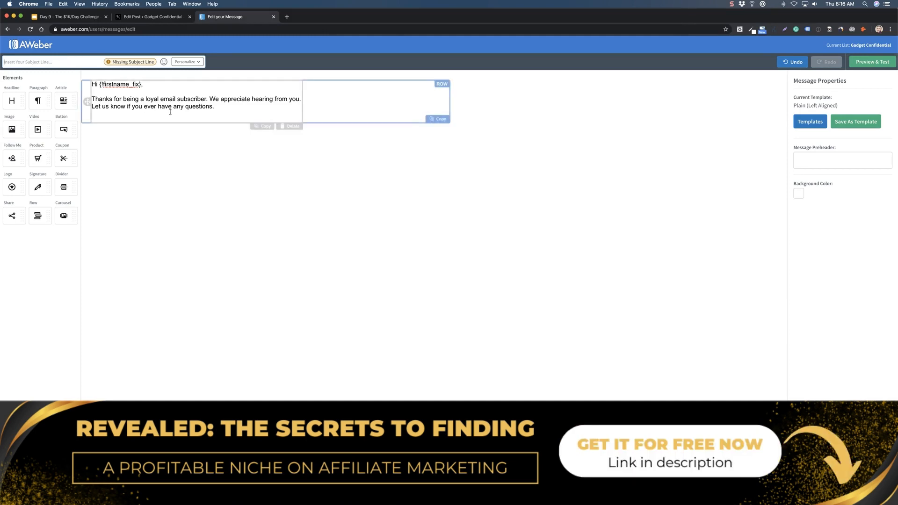
click(154, 17)
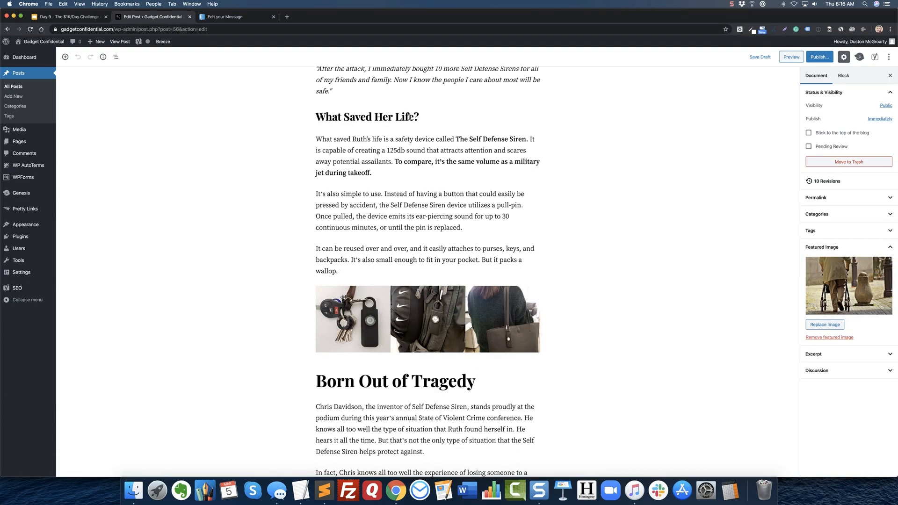
click(234, 20)
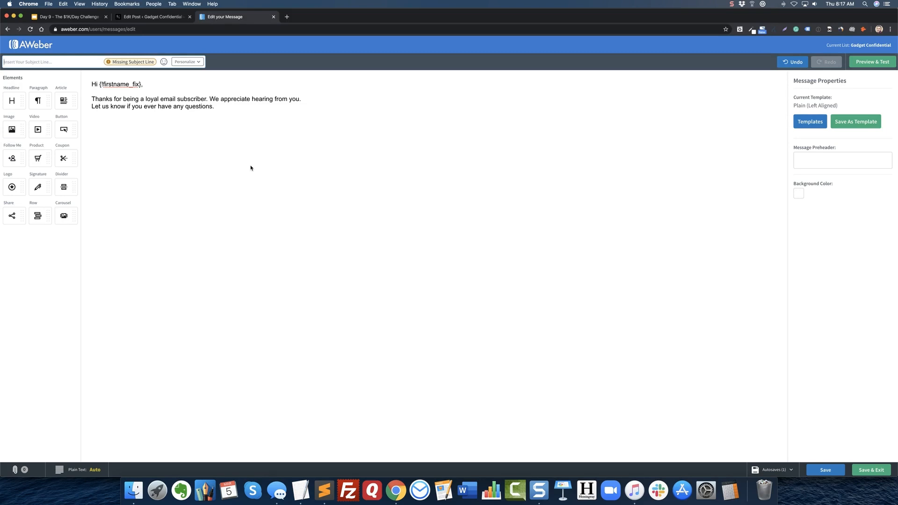
text(Your)
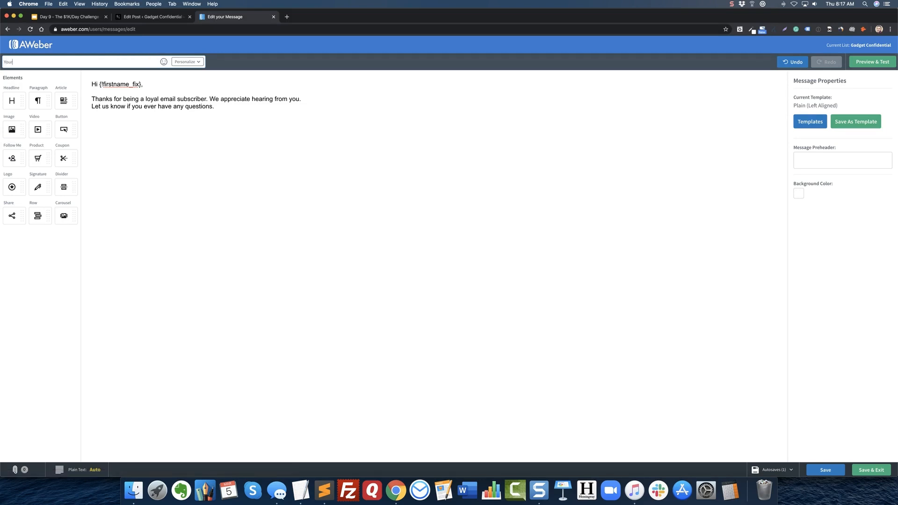
text( 50% O)
text(Exclusive)
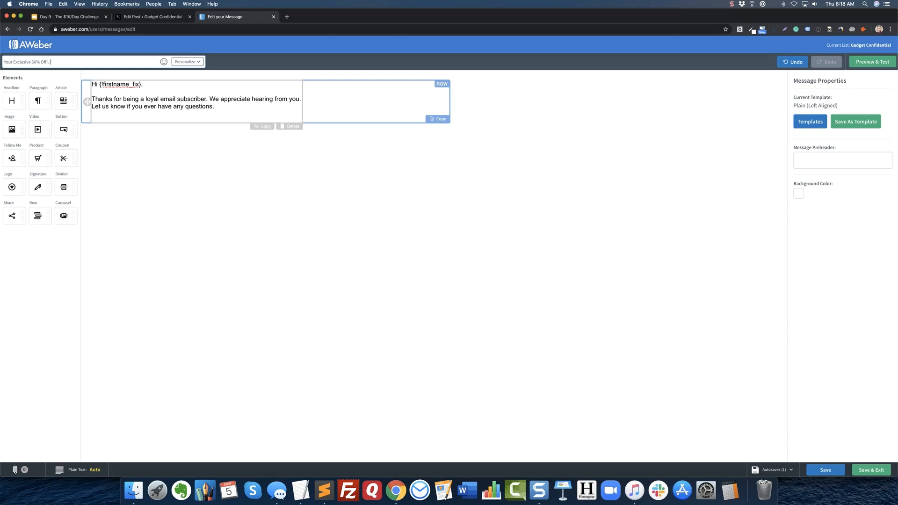
text(fe-Saving Gadget)
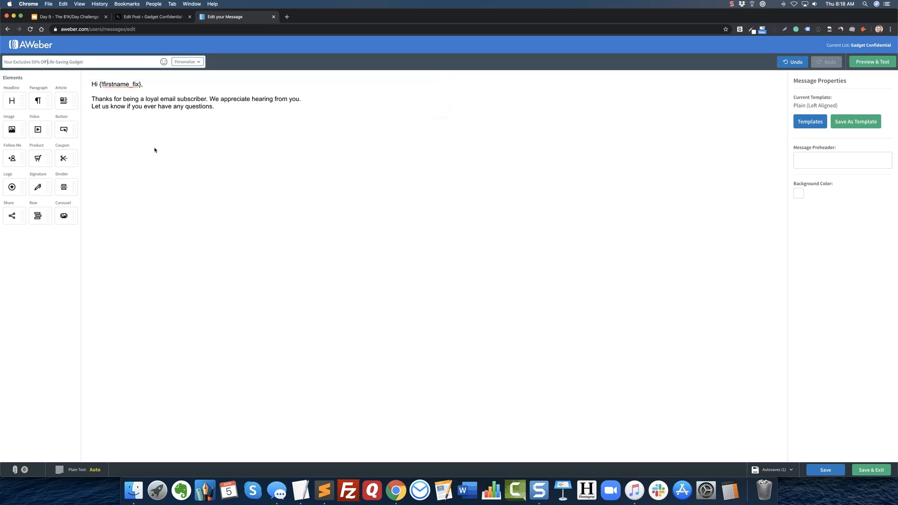
text(Link for Li)
Add the product name "[Self Defense Siren]" in square brackets to the front of the subject line.
click(157, 17)
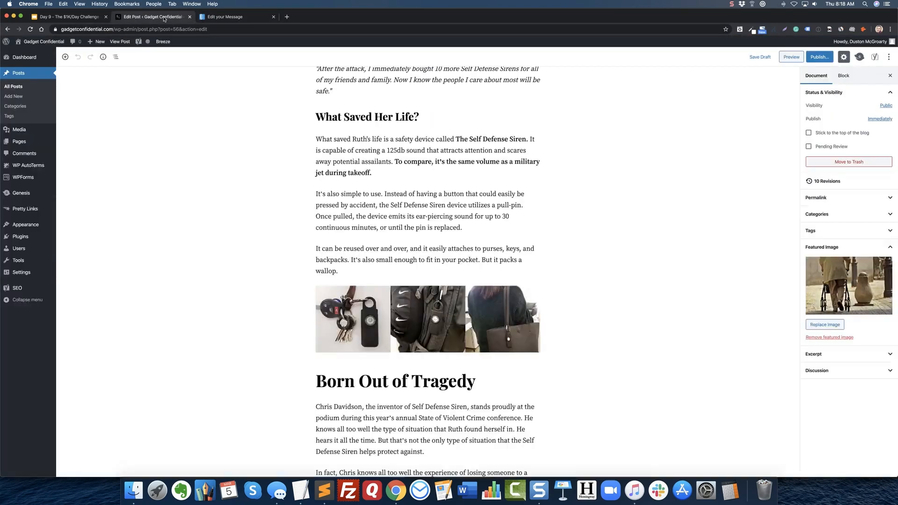
click(242, 18)
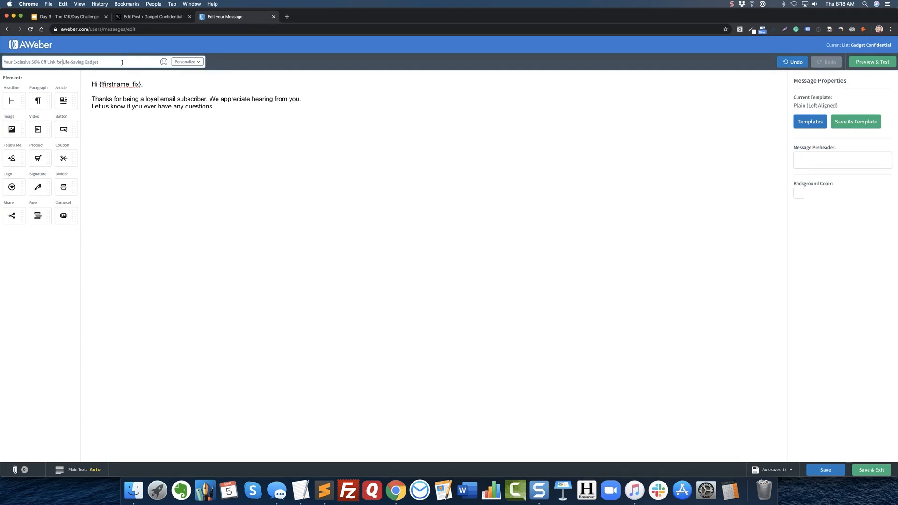
text(the )
text([])
text( Self D)
text(efense S)
text(iren)
drag(144, 62, 107, 62)
key(super+c)
key(BackSpace)
double_click(89, 61)
key(super+v)
Reword the rest of the subject line after the bracketed product name as "Get 50% Off This Life-Saving Gadget".
key(BackSpace)
key(BackSpace)
key(BackSpace)
key(BackSpace)
key(BackSpace)
text(This)
double_click(48, 63)
key(BackSpace)
text(Get)
key(BackSpace)
key(BackSpace)
key(BackSpace)
text(Here's Your)
drag(42, 62, 63, 62)
text(Get)
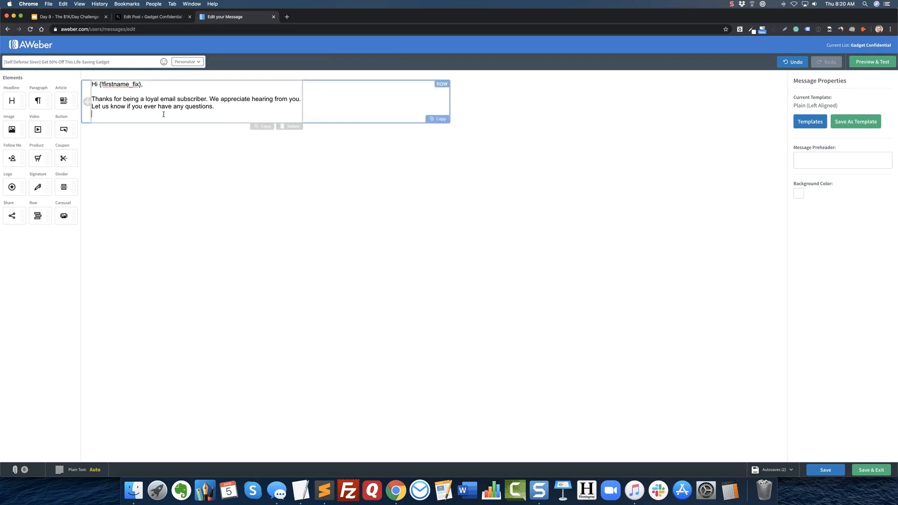
click(195, 109)
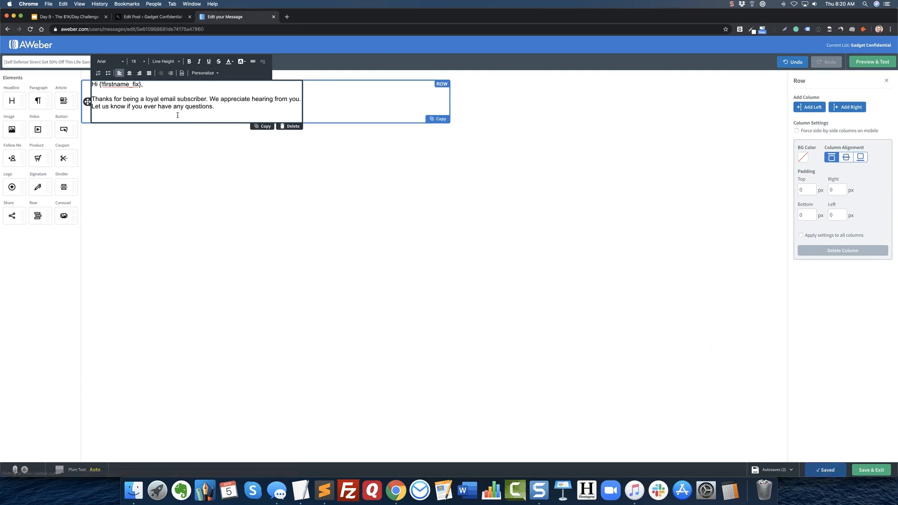
click(214, 108)
drag(214, 108, 182, 107)
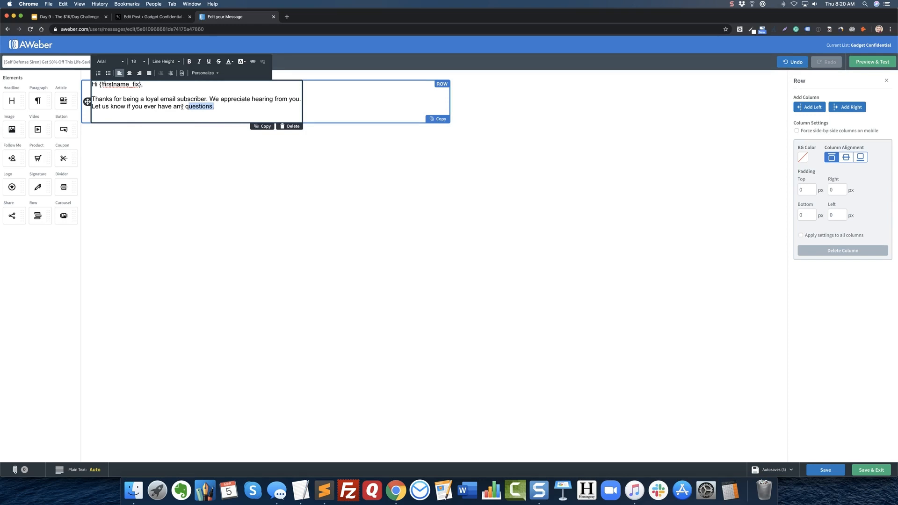
click(177, 110)
drag(214, 108, 195, 108)
click(216, 108)
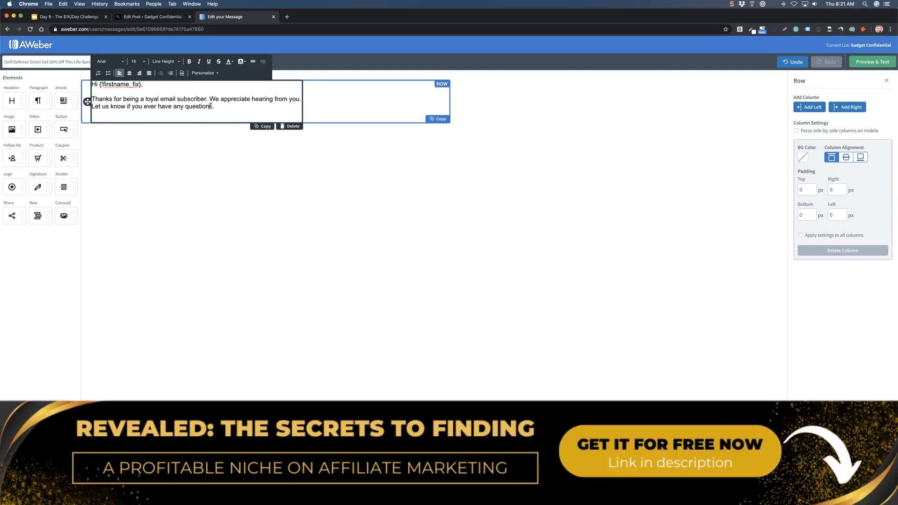
Replace the default text below the greeting with "Thanks for requesting your 50% off exclusive link for the Self Defense Siren!".
drag(216, 108, 92, 99)
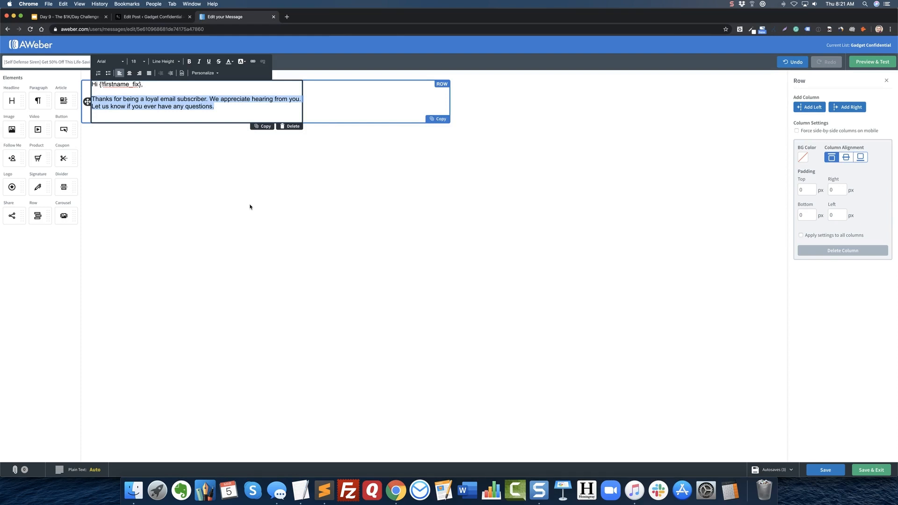
text(Thank)
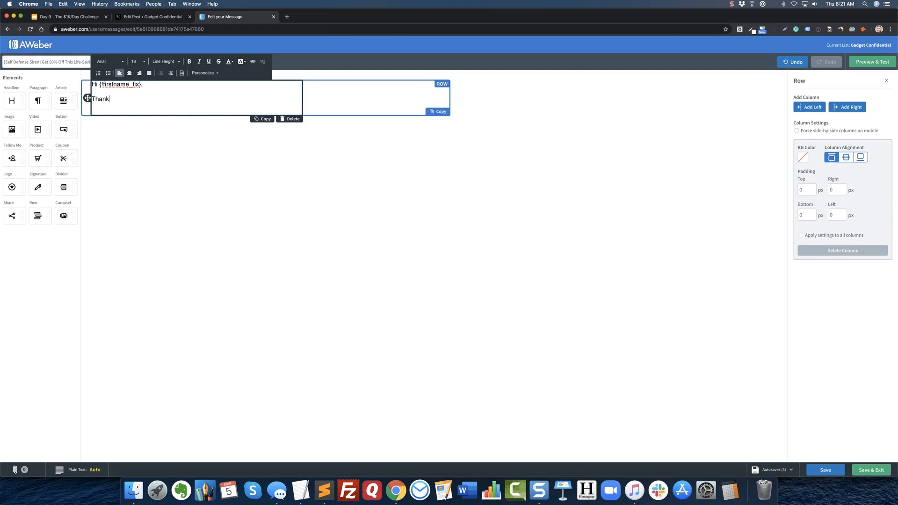
text(s for requesting your 50% off exclusive link)
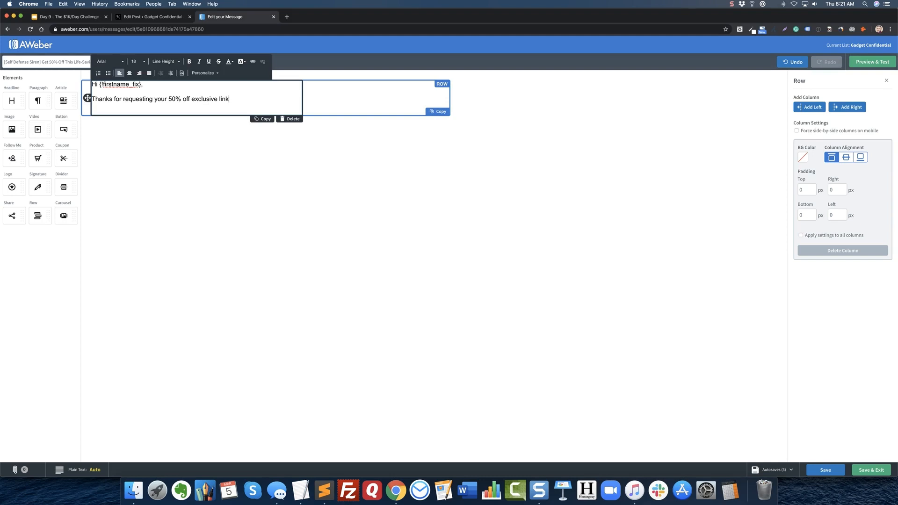
text( for the Self Defense Siren!)
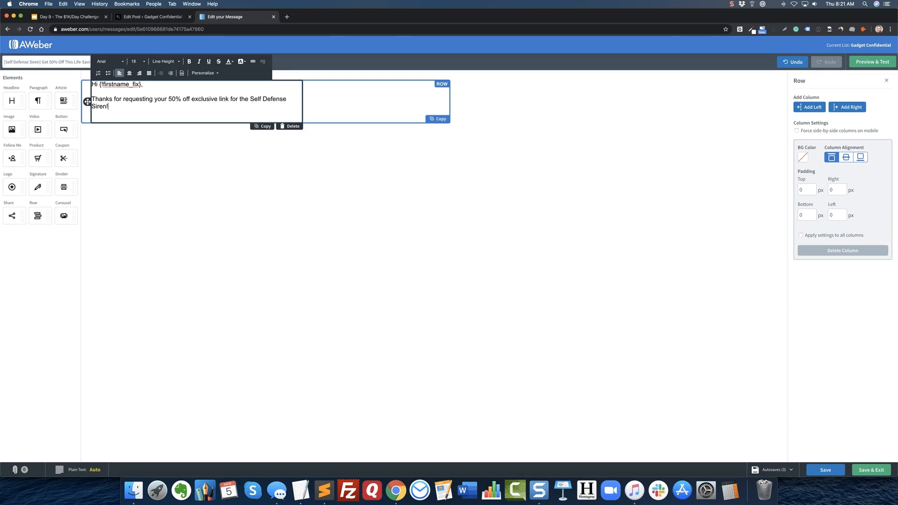
Add a new paragraph reading ">> Click Here to Get 50% Off the Self Defense Siren" and start another line below it.
key(Return)
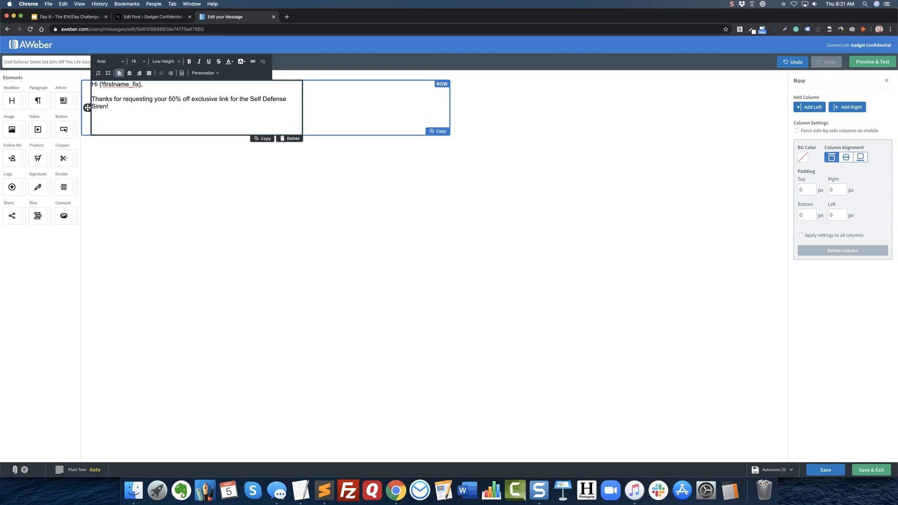
text(Cli)
key(BackSpace)
text(>)
text(> Click Here to )
text(Get )
text(50% Offer)
key(BackSpace)
key(BackSpace)
text(th)
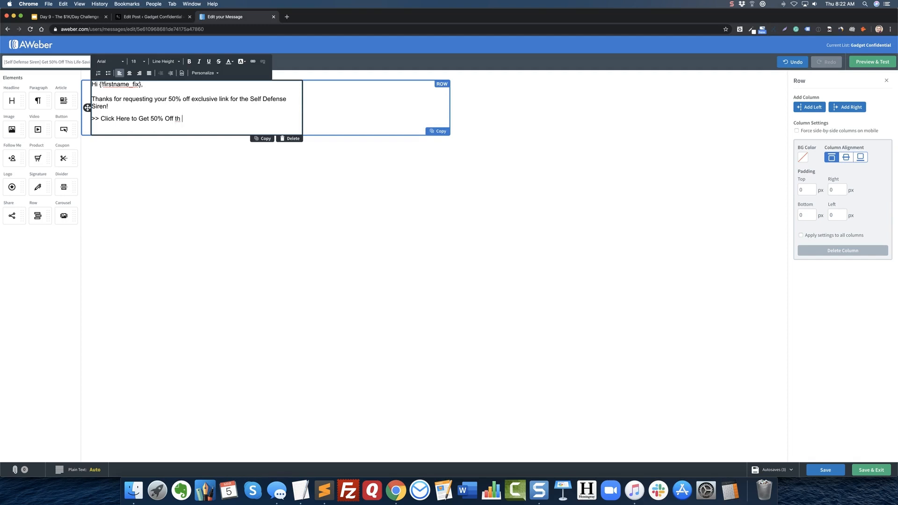
text(e Self Defense Siren)
key(Return)
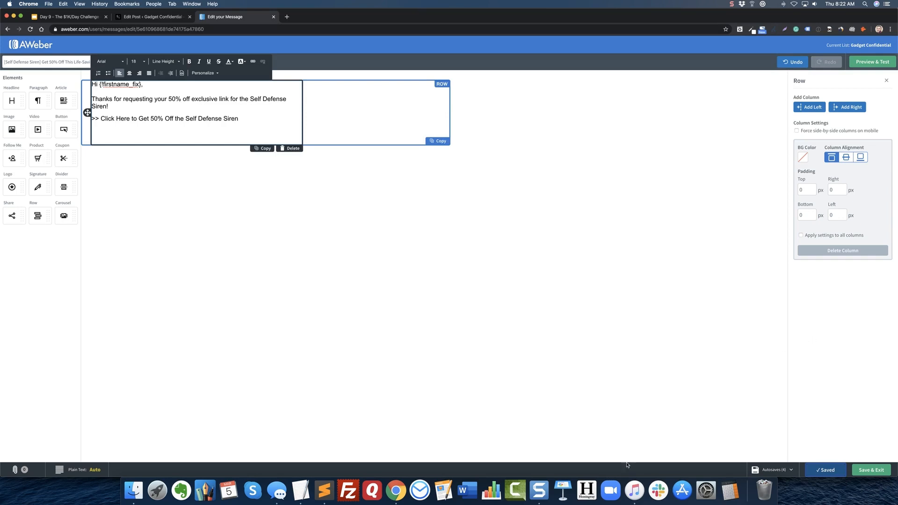
Open the "1-Welcome-Email-FTR.html" template in a new browser tab, examine its layout, and return to the AWeber draft.
click(134, 490)
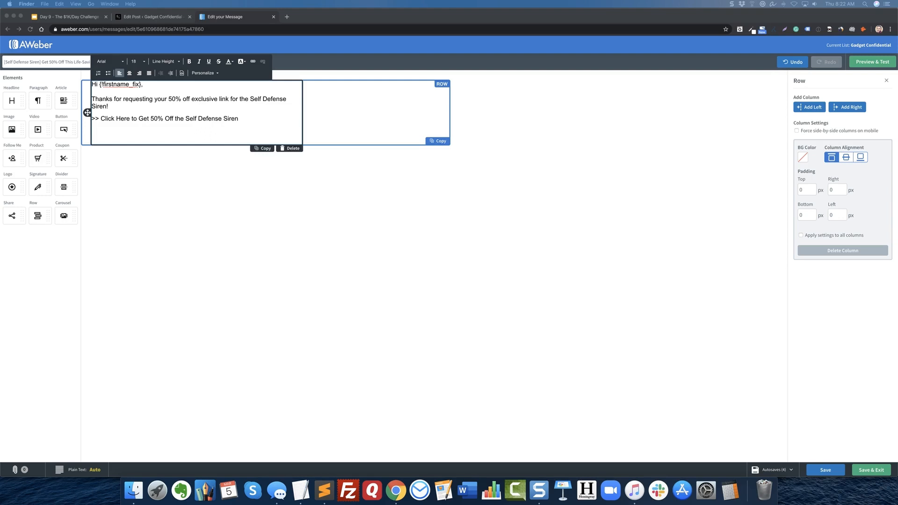
drag(613, 38, 356, 17)
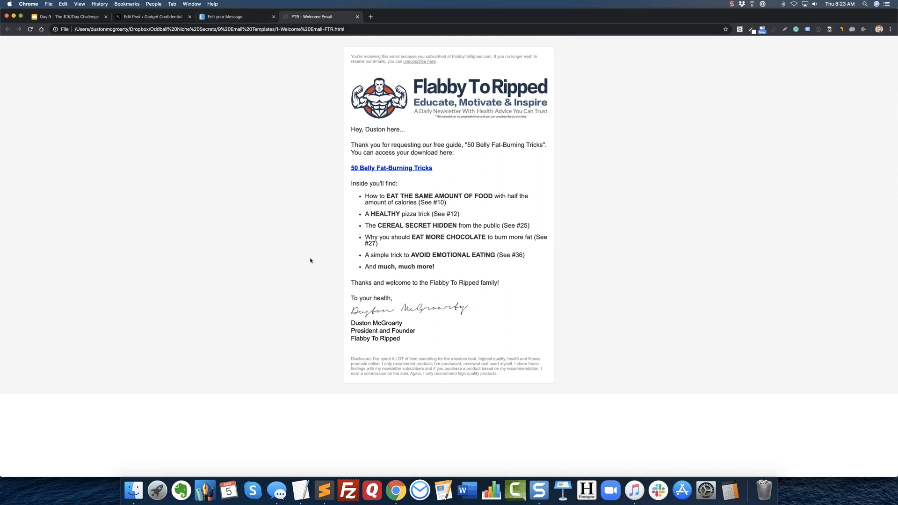
click(225, 17)
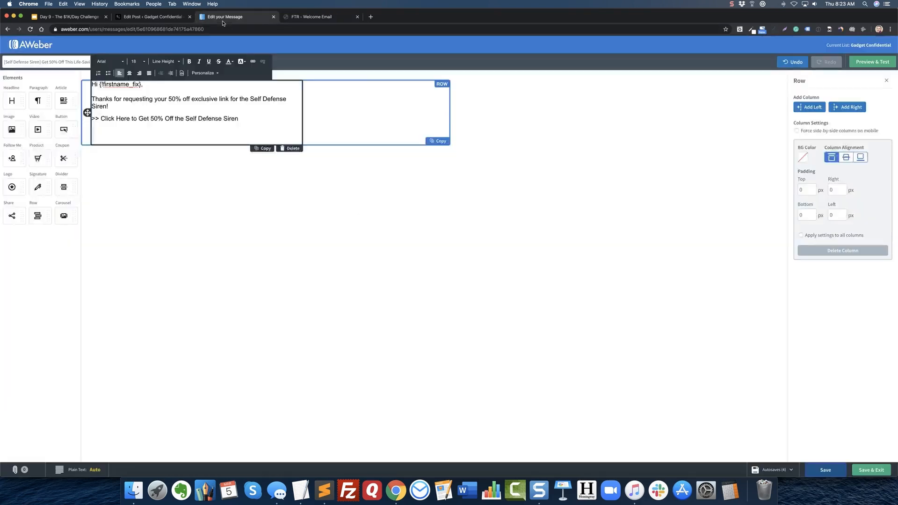
Save the message and start a paragraph below the click-here line reading "Remember, the Self Defense Siren".
click(816, 470)
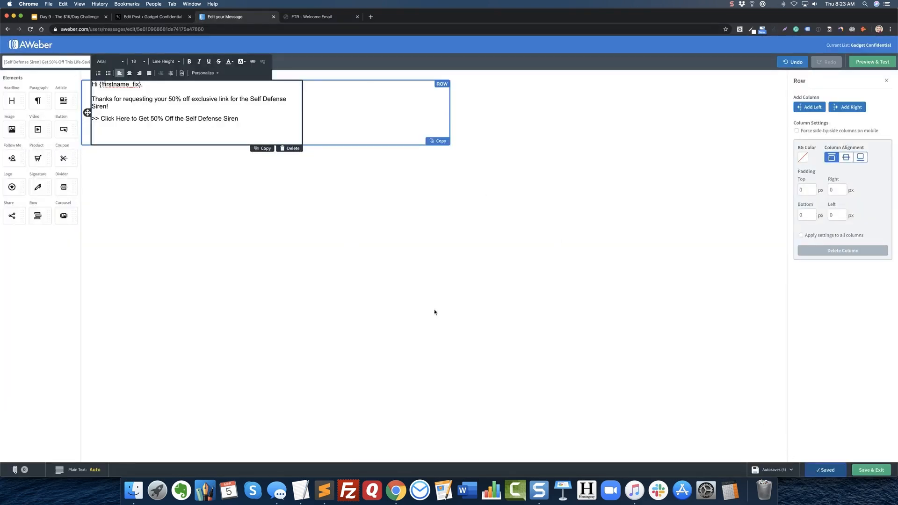
click(245, 119)
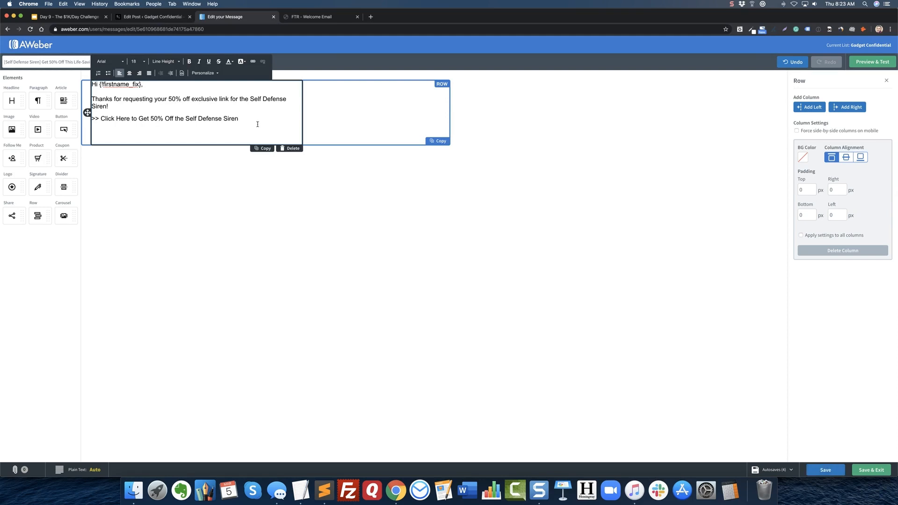
key(Return)
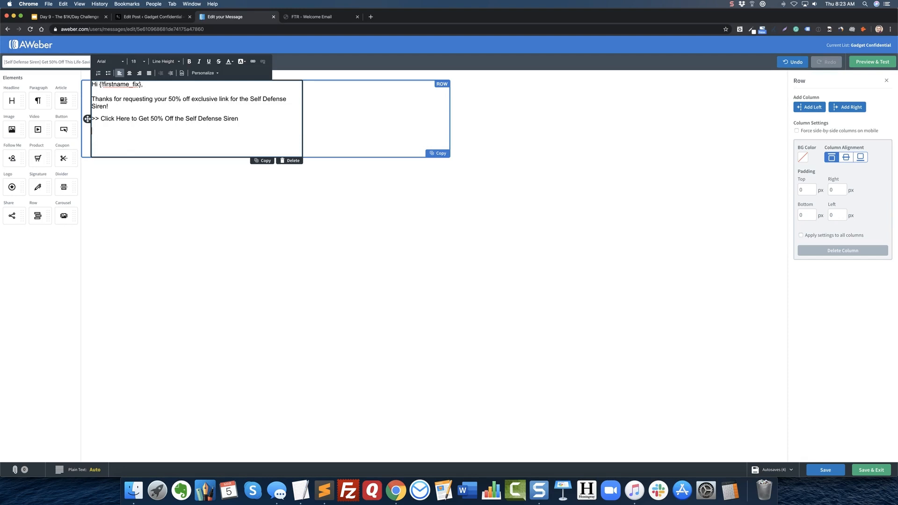
text(Remember, the Self Defense Siren)
Copy the bulleted list of people helped by the siren from the "Not just for the elderly…" section of the WordPress post.
click(155, 17)
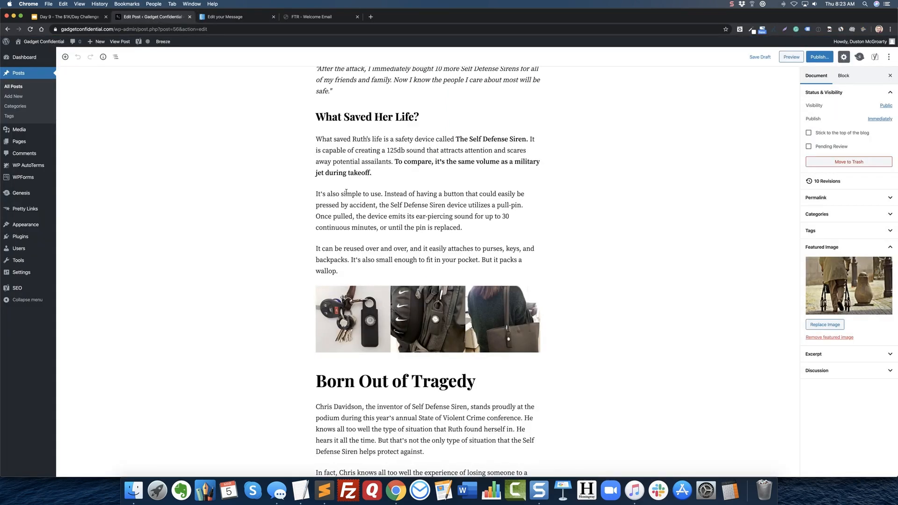
scroll(344, 198, up, 5)
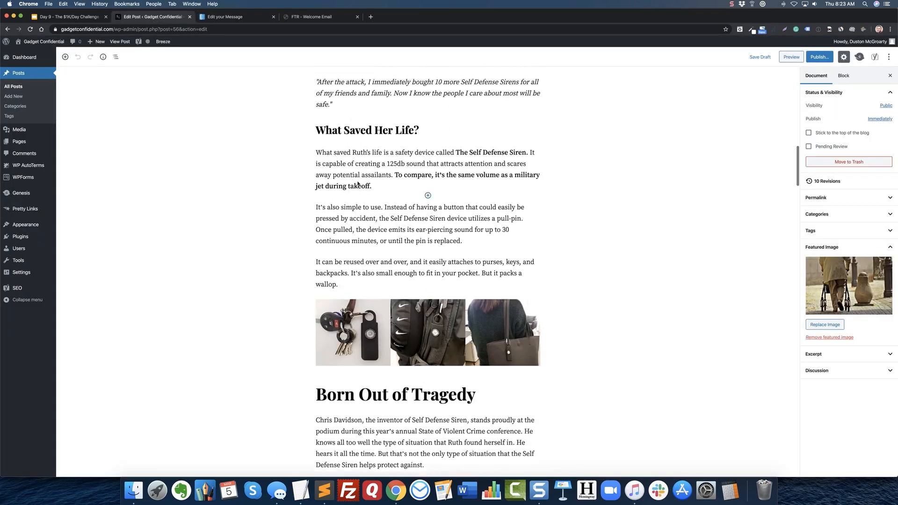
scroll(358, 183, down, 15)
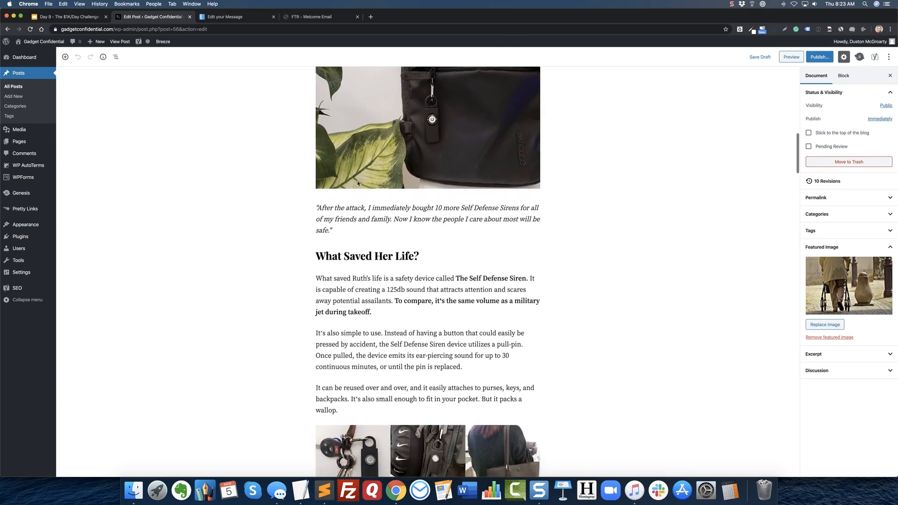
scroll(311, 197, up, 2)
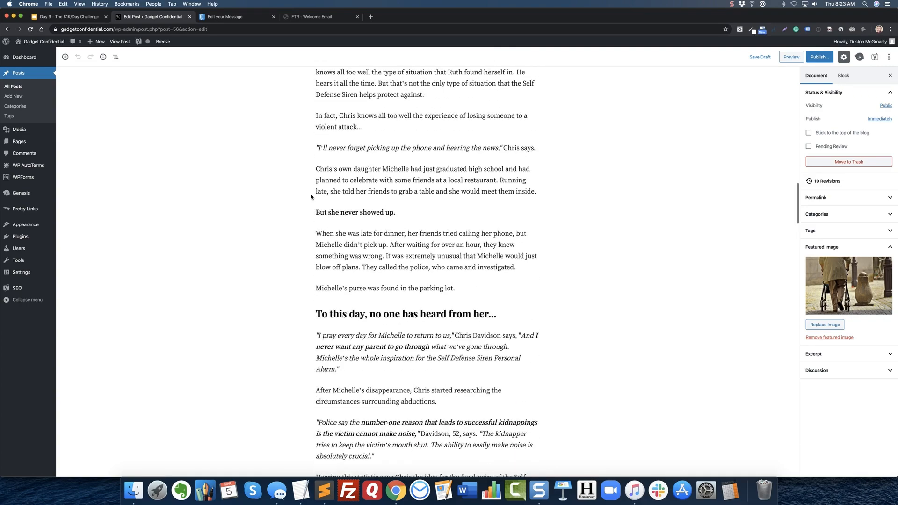
scroll(304, 211, down, 9)
scroll(292, 187, down, 7)
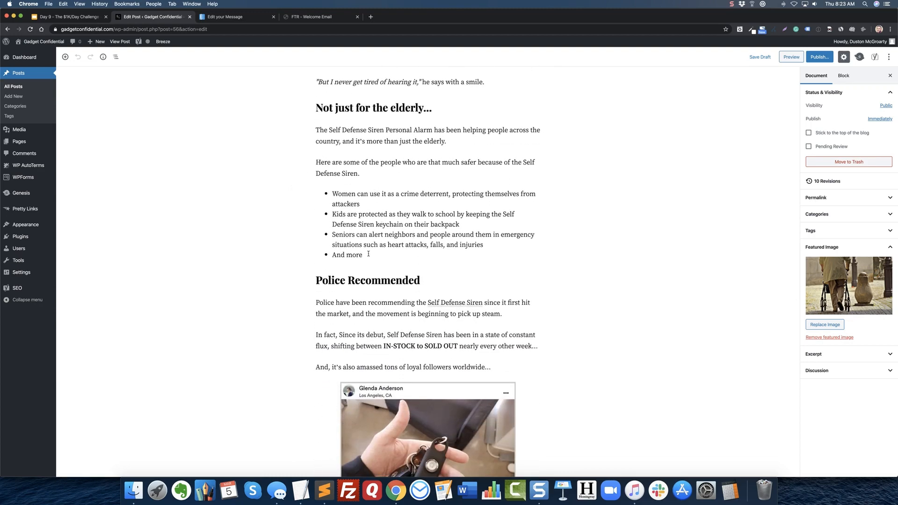
drag(366, 254, 334, 197)
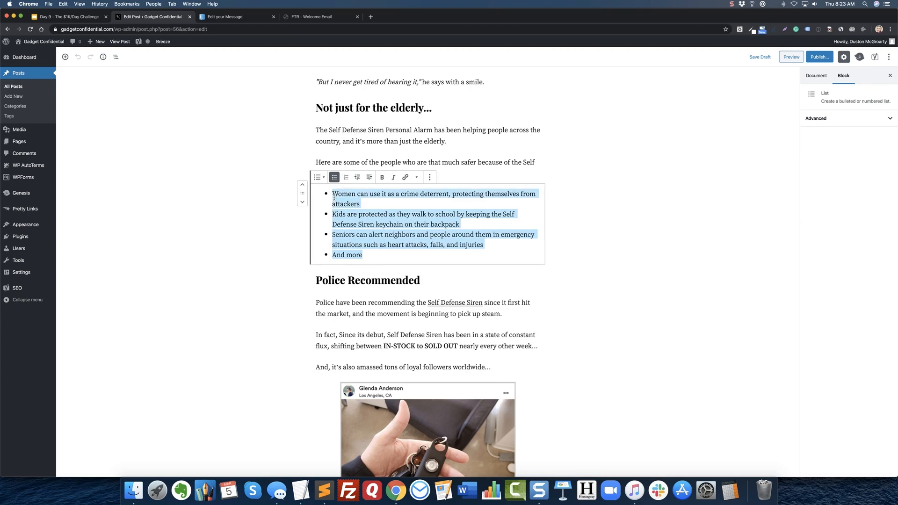
scroll(334, 198, up, 1)
Using the blog post's wording, insert "here are some of the people who" after "Remember," in the email draft.
click(224, 16)
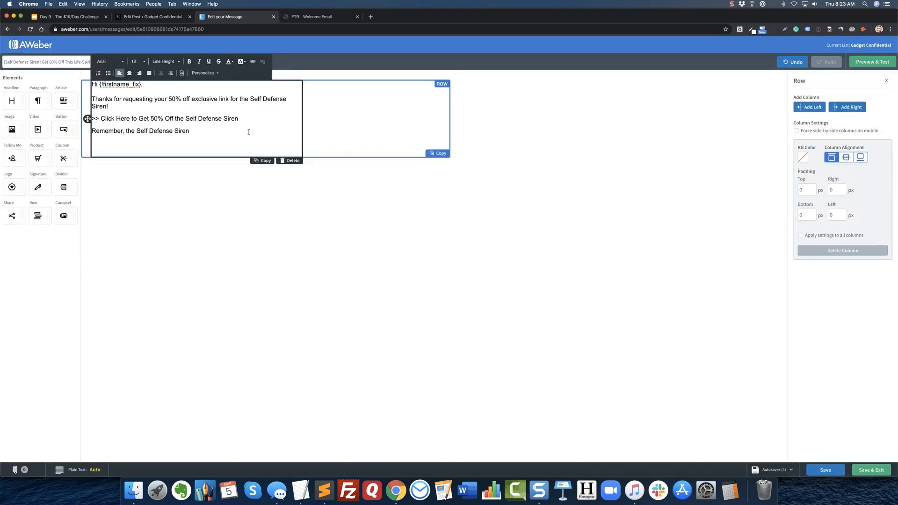
click(185, 18)
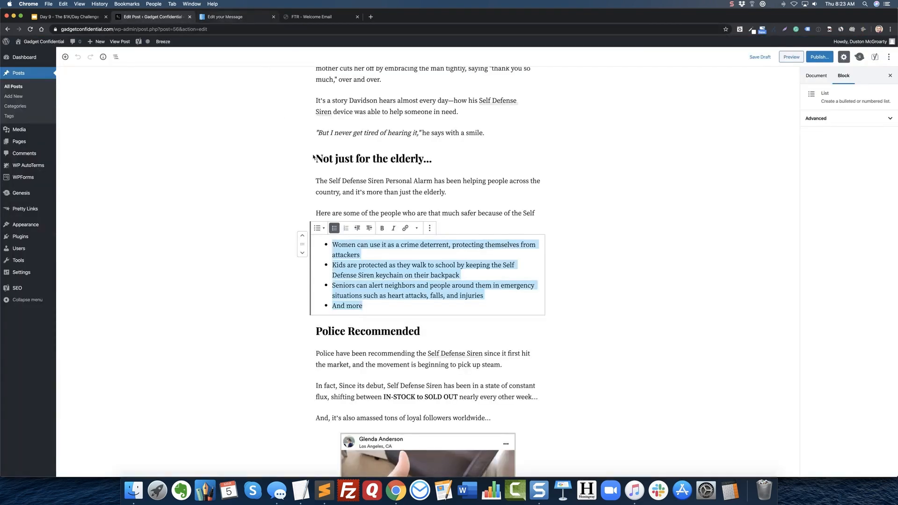
click(430, 195)
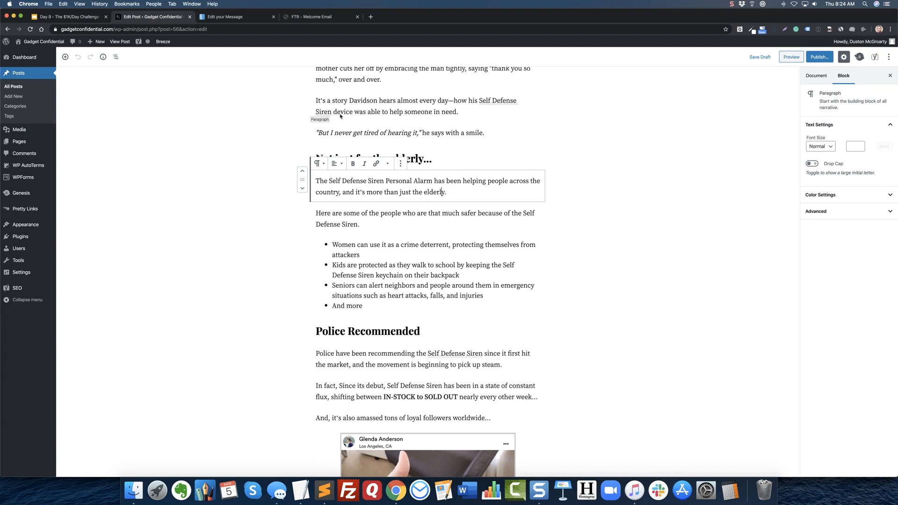
click(230, 17)
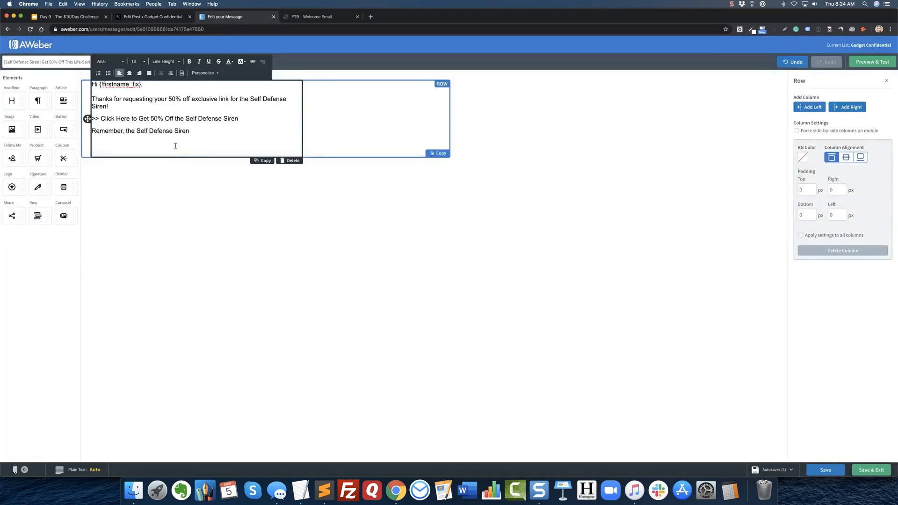
click(126, 132)
text(here are some of th e)
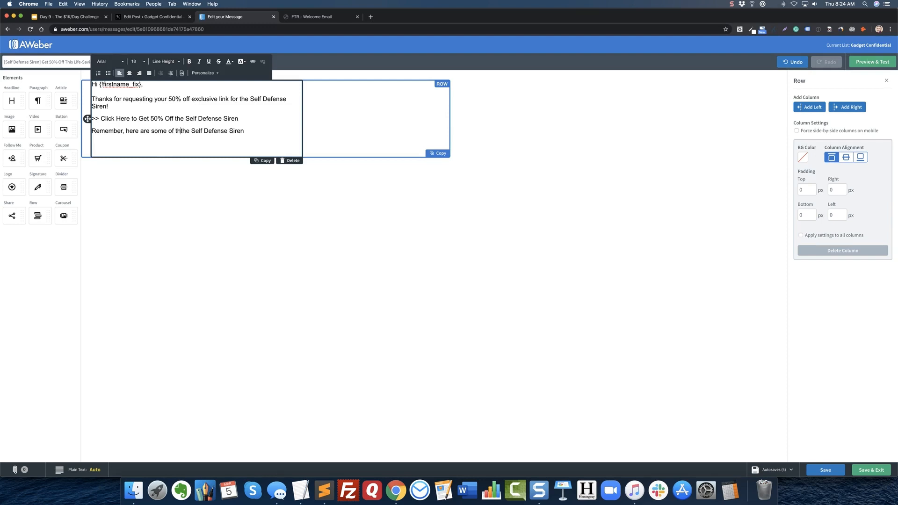
text( people who t)
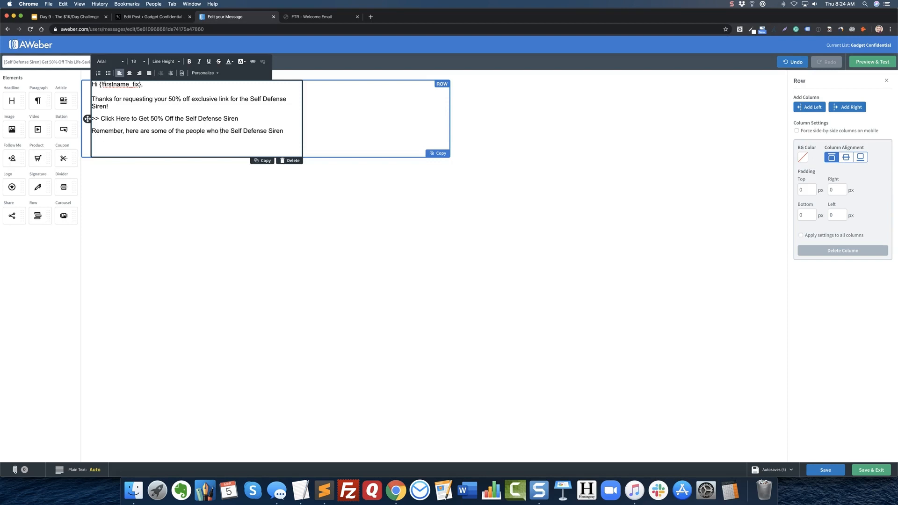
text(need)
Continue the sentence with "are now safer because of" before "the Self Defense Siren" and end it with a colon.
key(BackSpace)
key(BackSpace)
key(BackSpace)
key(BackSpace)
text(are now safer)
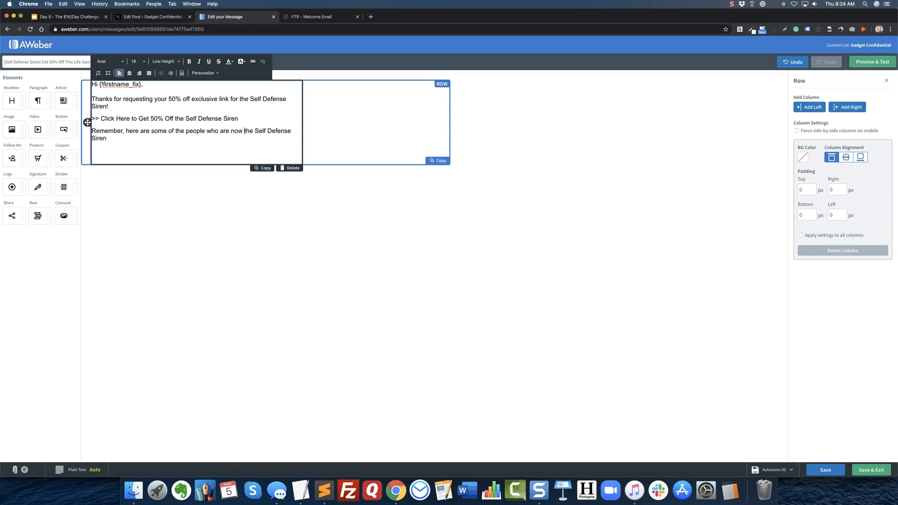
text( becausee of)
key(BackSpace)
key(BackSpace)
key(BackSpace)
key(BackSpace)
text(of)
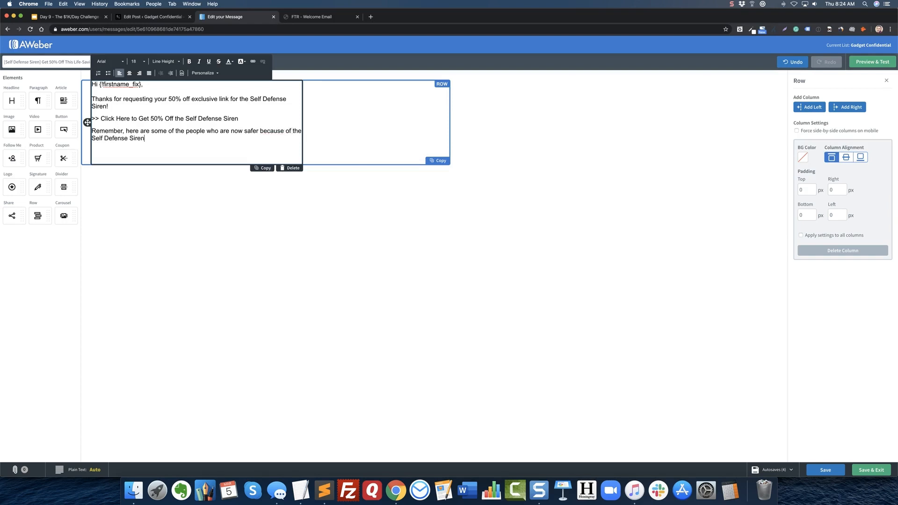
Replace "that much" with "now" in the WordPress post's sentence introducing the bulleted list, and save the draft.
click(165, 18)
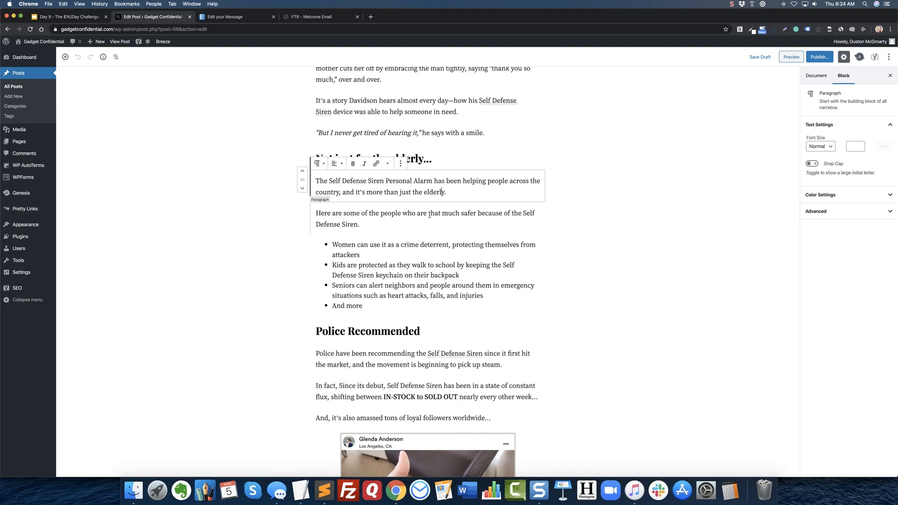
drag(428, 214, 459, 213)
text(now)
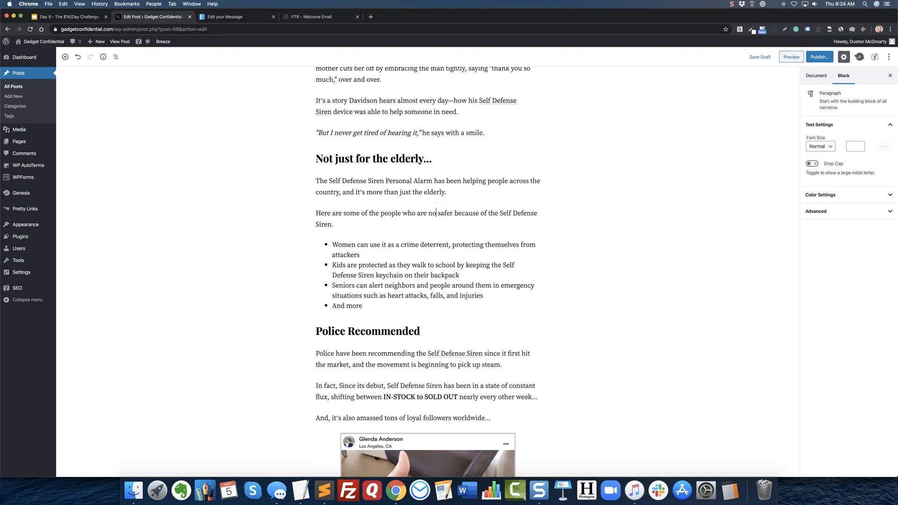
click(428, 192)
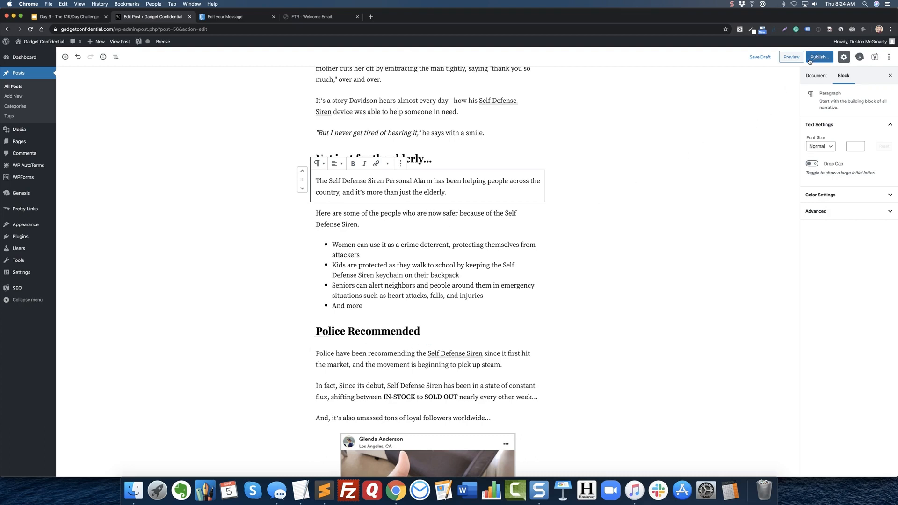
click(760, 57)
Add a bulleted list below the "Remember" sentence in the AWeber message and paste in the copied list text.
click(224, 18)
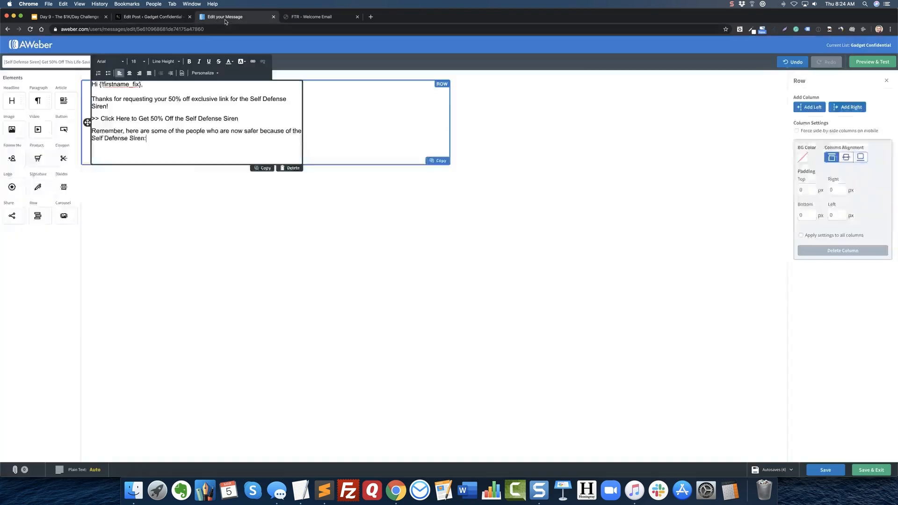
click(164, 137)
key(Return)
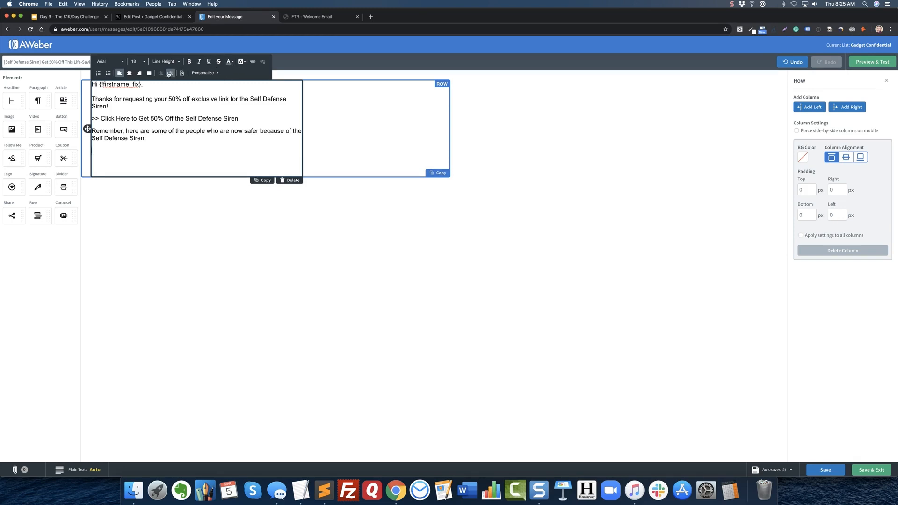
click(108, 73)
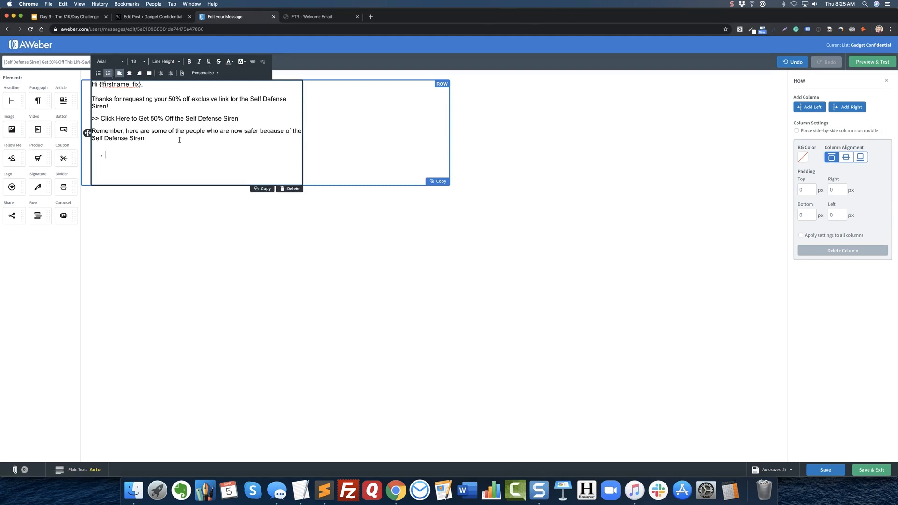
text(Women can use it as a crime deterrent, protecting themselves from attackers Kids are protected as they walk to school by keeping the Self Defense Siren keychain on their backpack Seniors can alert neighbors and people around them in emergency situations such as heart attacks, falls, and injuries And more)
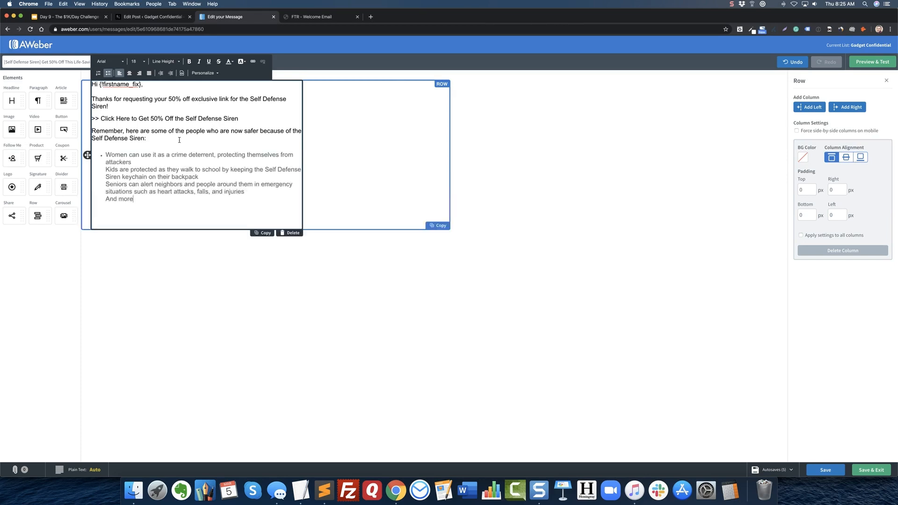
Change the text color of the pasted list to black (#000000).
drag(155, 200, 137, 69)
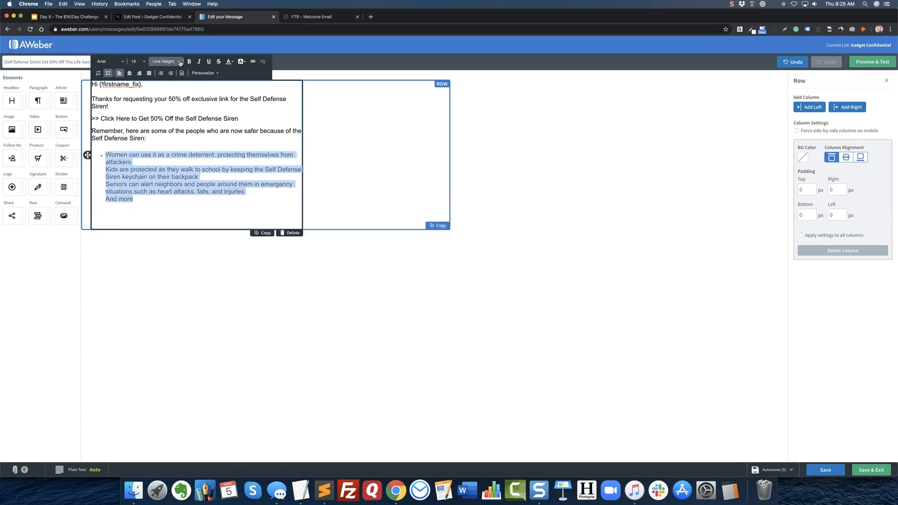
click(230, 63)
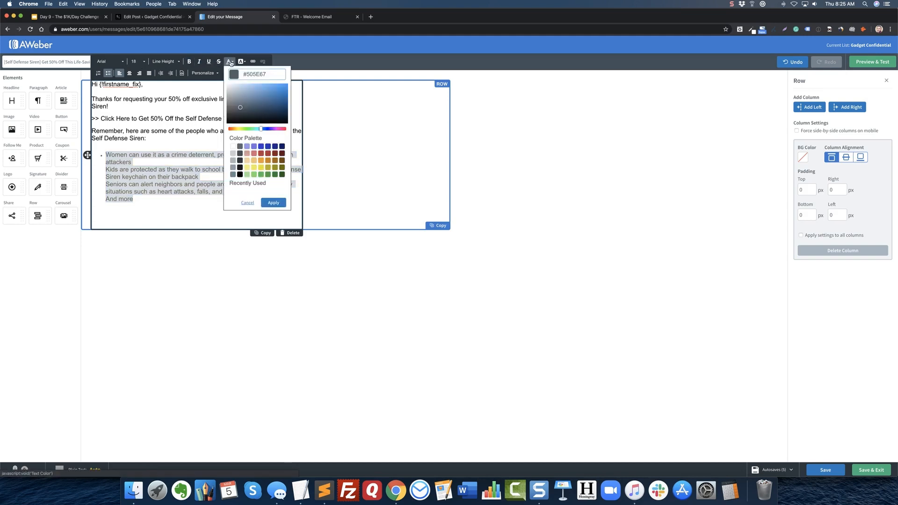
click(241, 174)
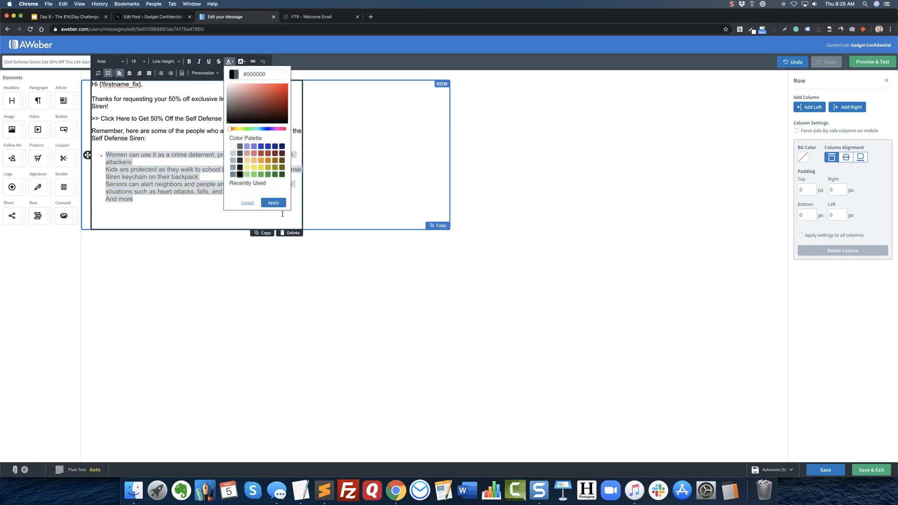
click(273, 202)
click(180, 208)
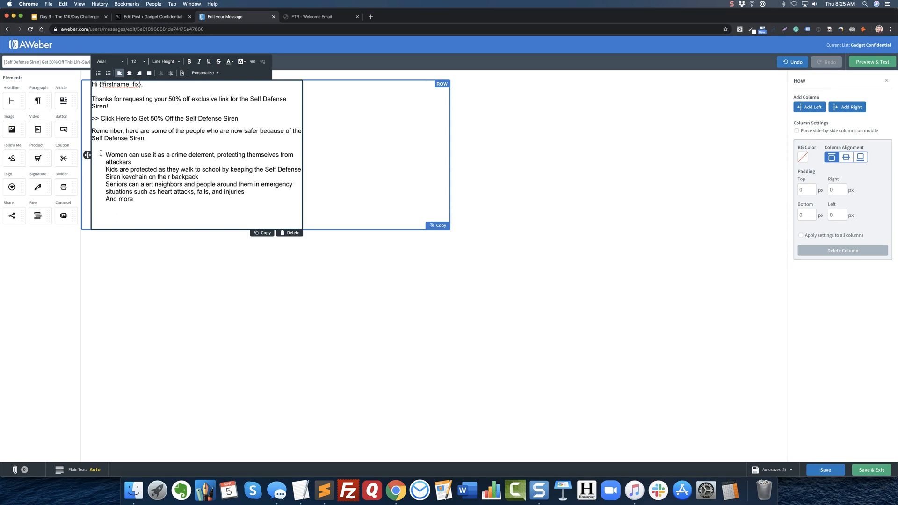
Split the pasted text into separate bullets starting at "Kids are protected", "Seniors can alert" and "And more".
click(137, 160)
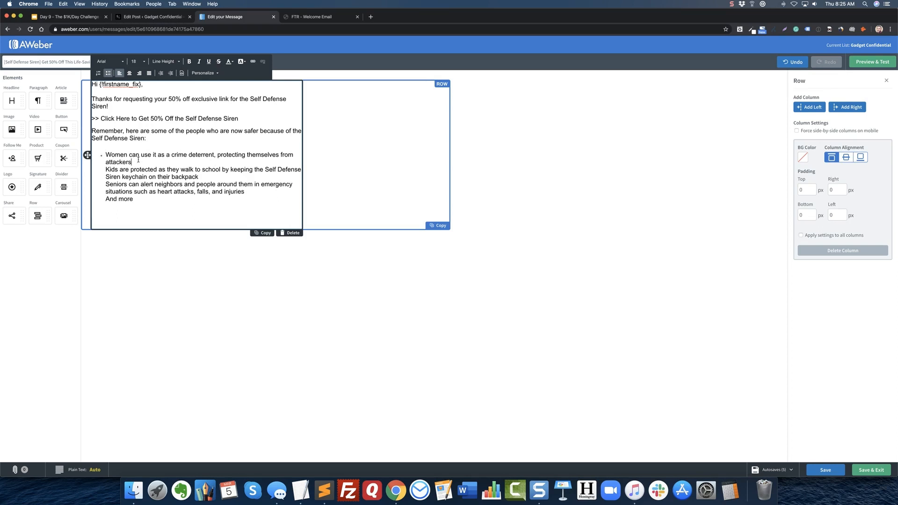
click(105, 170)
key(BackSpace)
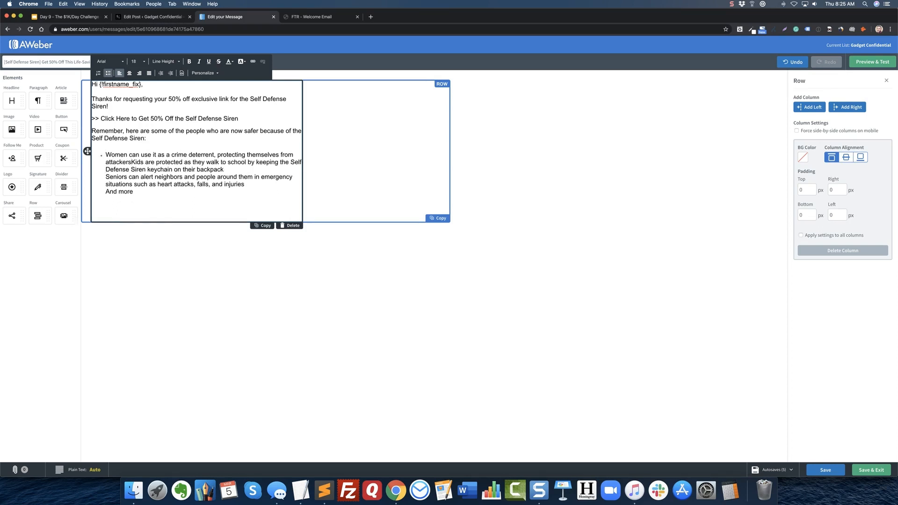
key(Return)
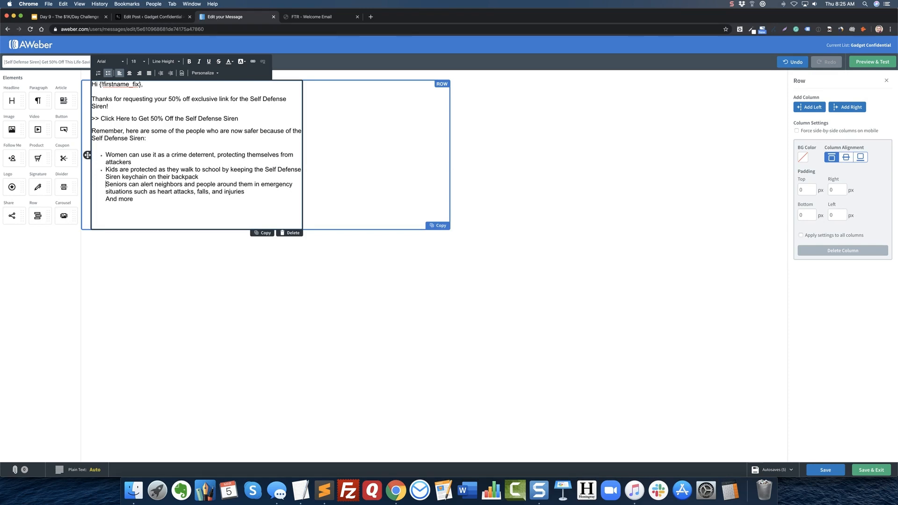
click(106, 184)
key(BackSpace)
key(Return)
key(BackSpace)
key(Return)
Reword the last bullet as "And much, much more!" and start a plain paragraph below the list.
text(, much)
key(BackSpace)
key(BackSpace)
key(BackSpace)
key(BackSpace)
key(BackSpace)
key(BackSpace)
text(much, much more!)
key(Return)
key(Return)
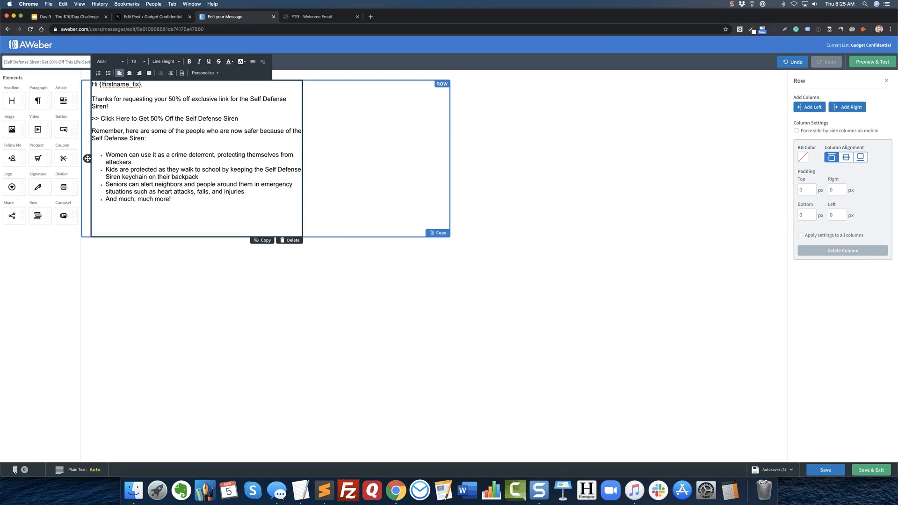
Check the closing lines of the FTR welcome email template and return to the AWeber draft.
click(326, 17)
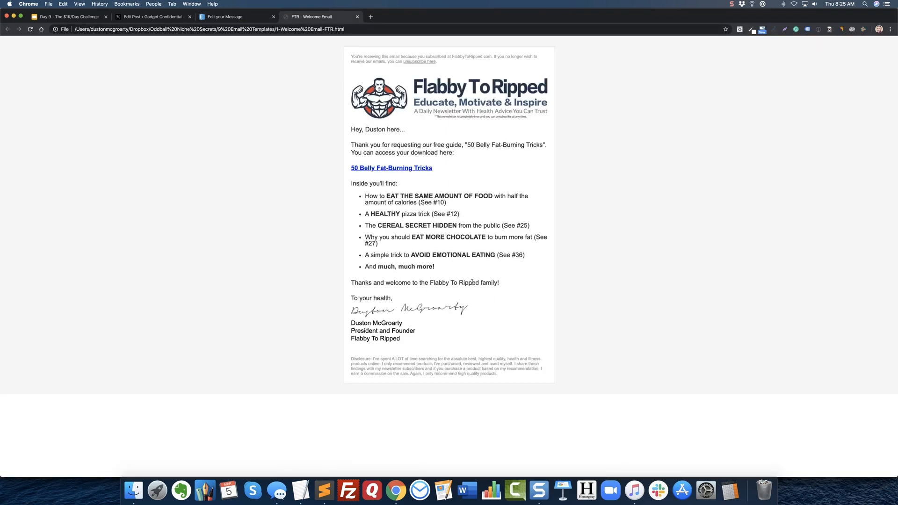
click(248, 17)
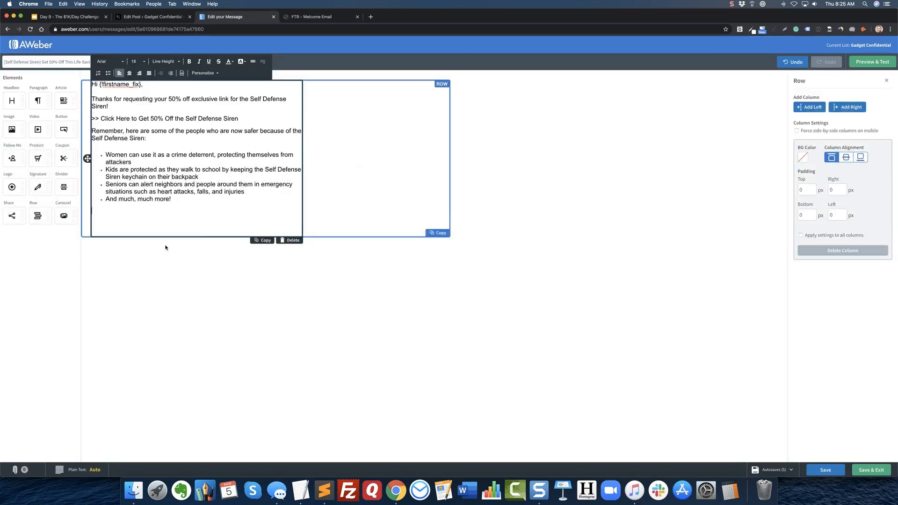
text(A)
click(321, 19)
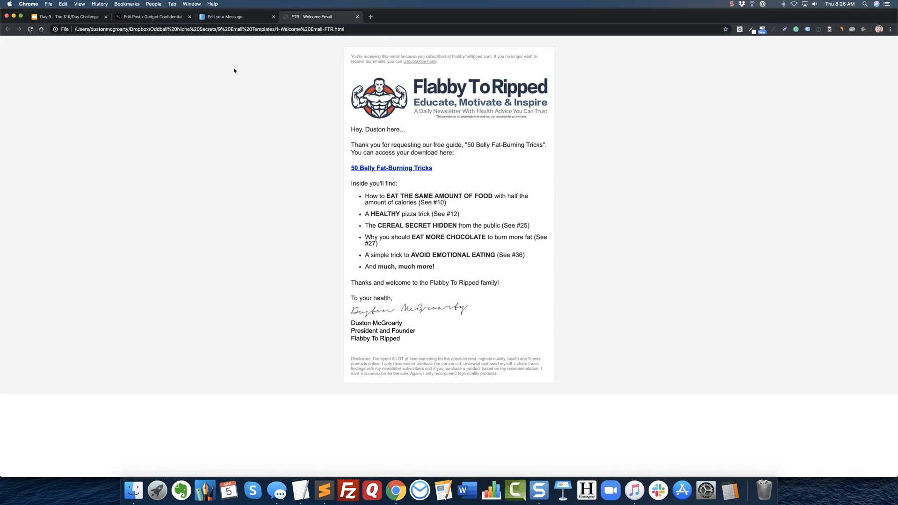
click(229, 17)
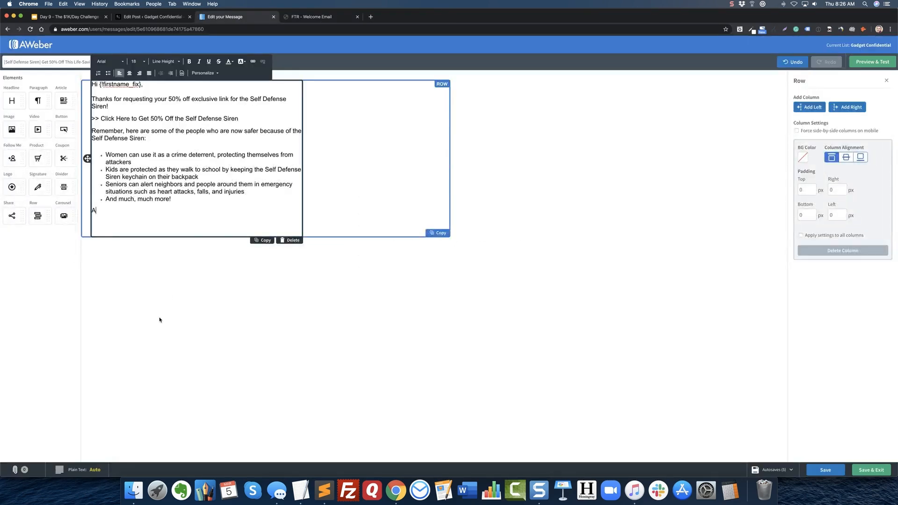
key(BackSpace)
Write the closing line "Thanks again for your interest in this AMAZING gadget!" below the list and start a new paragraph.
text(Thanks )
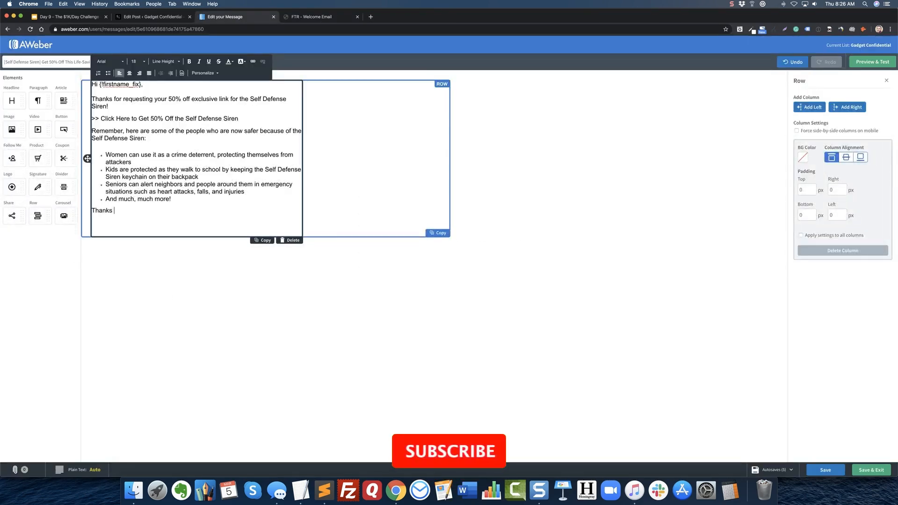
text(again for)
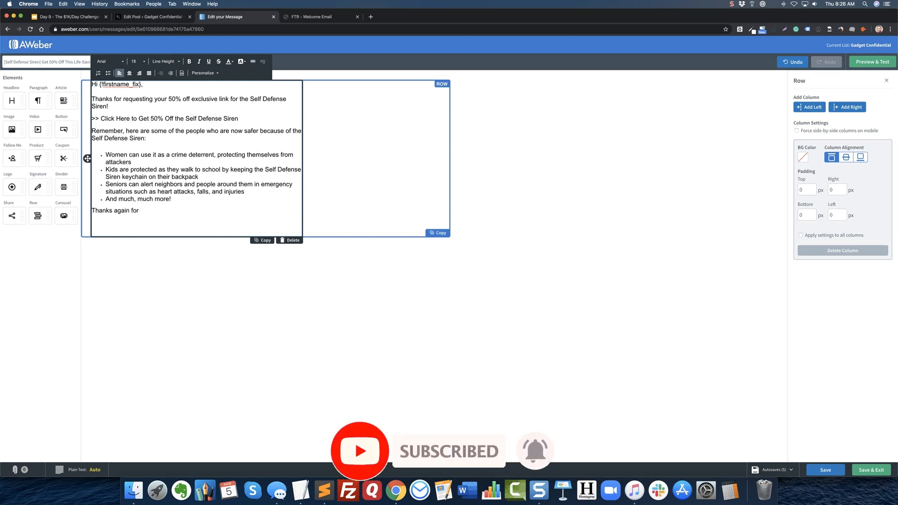
text( you)
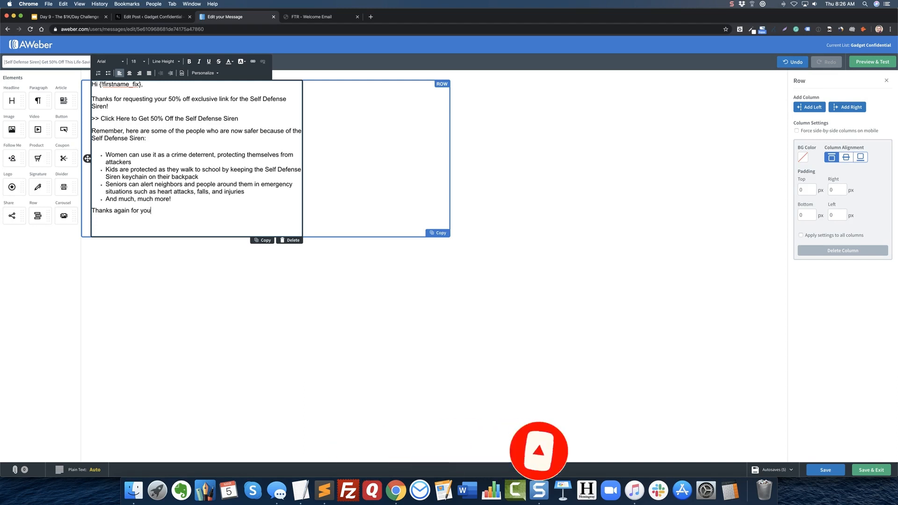
text(r interest i)
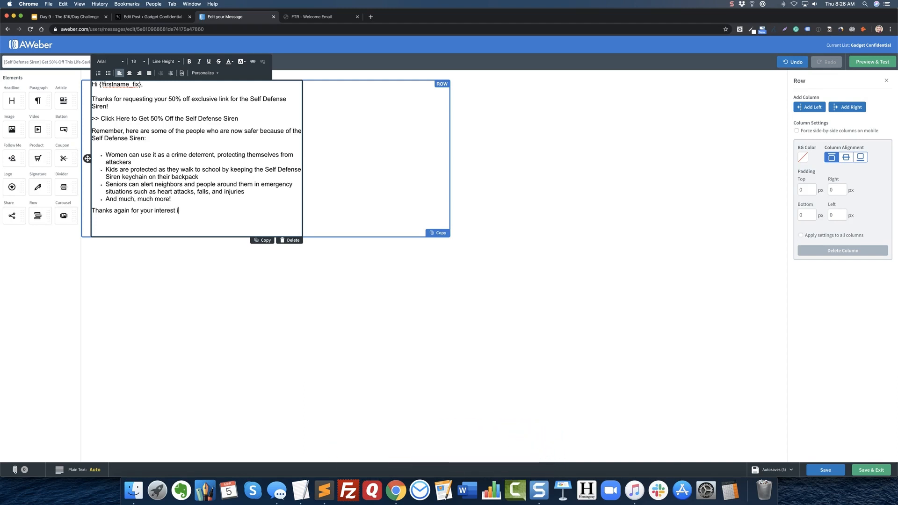
text(n this AMAZING gadget)
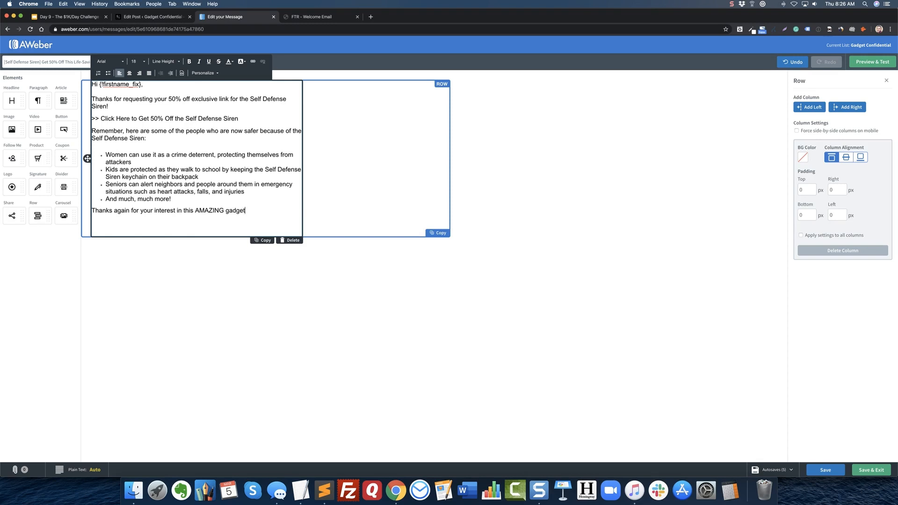
text(!)
key(Return)
key(Return)
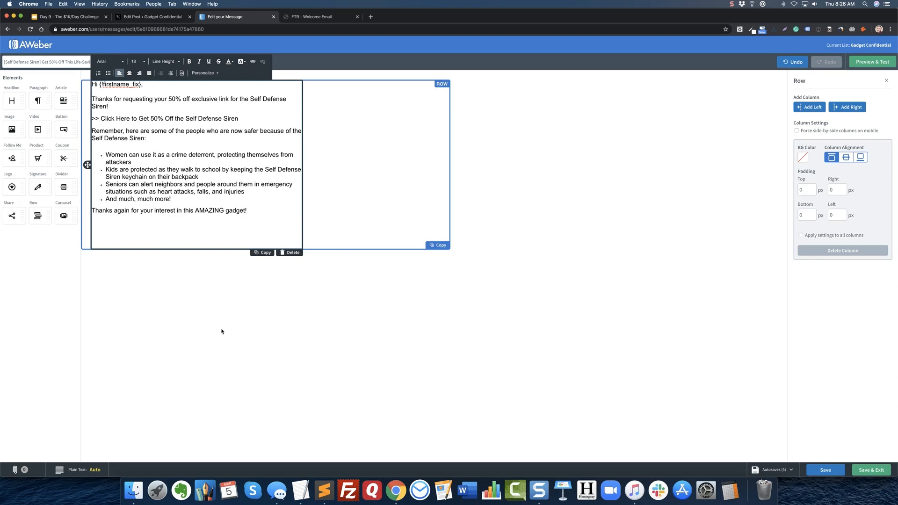
Check the sign-off in the FTR welcome template and write "Get your gadget on," as the email's sign-off.
click(326, 18)
click(238, 17)
text(Get your gadget on,)
Add the sender's full name and "Founder, Gadget Confidential" on two single-spaced lines under the sign-off.
key(shift+Return)
text(Duston )
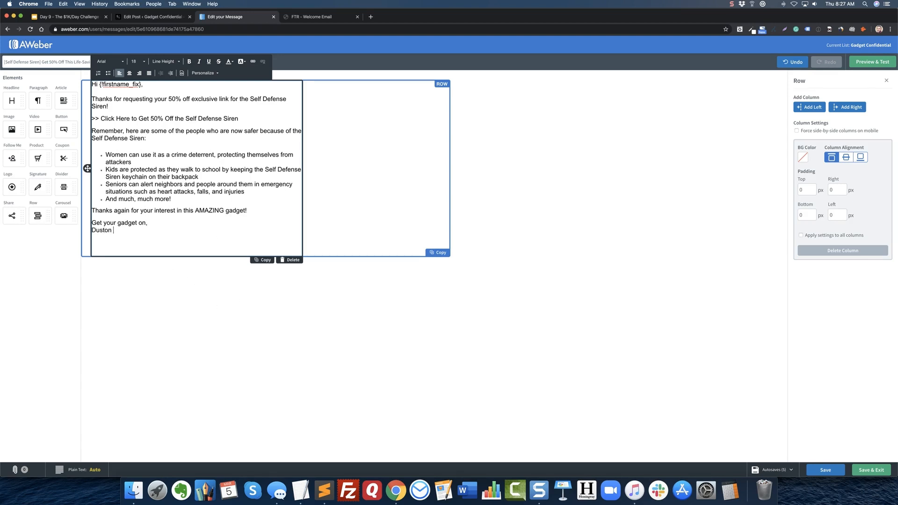
text(McGroarty)
key(shift+Return)
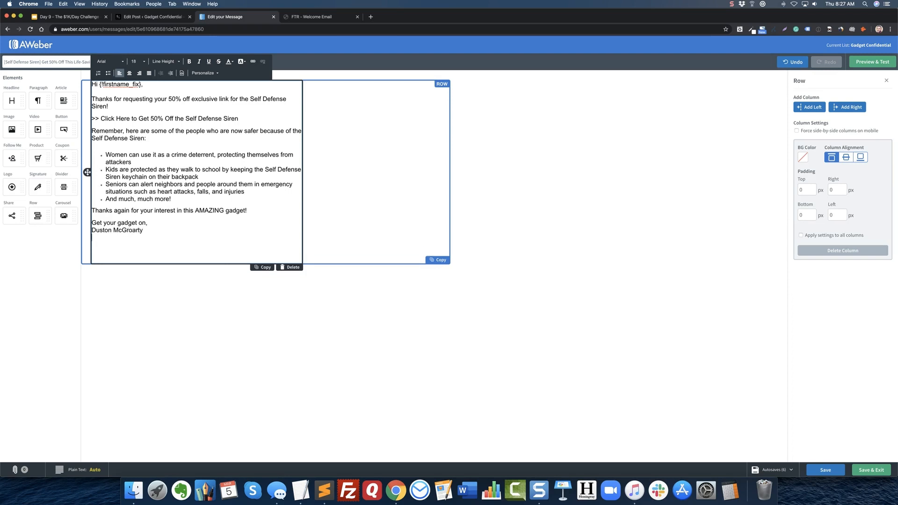
text(Founder, Gadget Confidential)
click(178, 286)
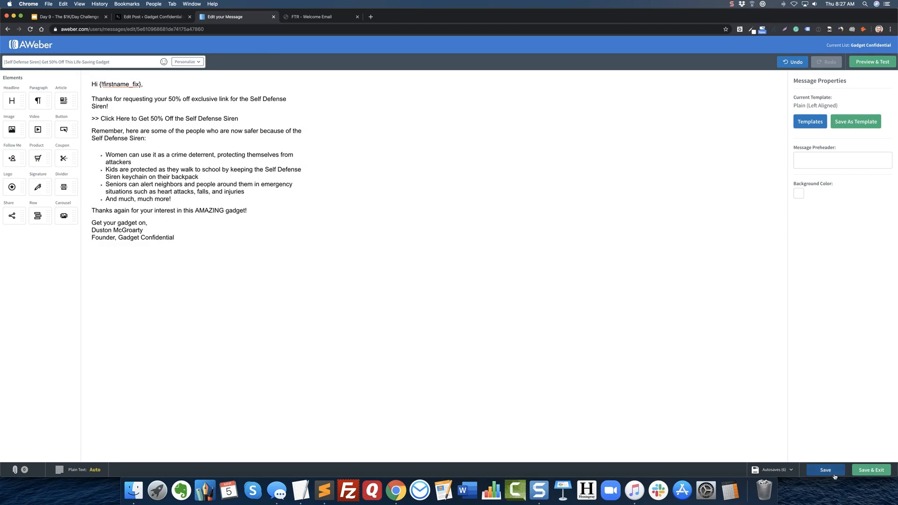
Duplicate the text block and trim the copy down to the sender's name and title lines.
click(192, 232)
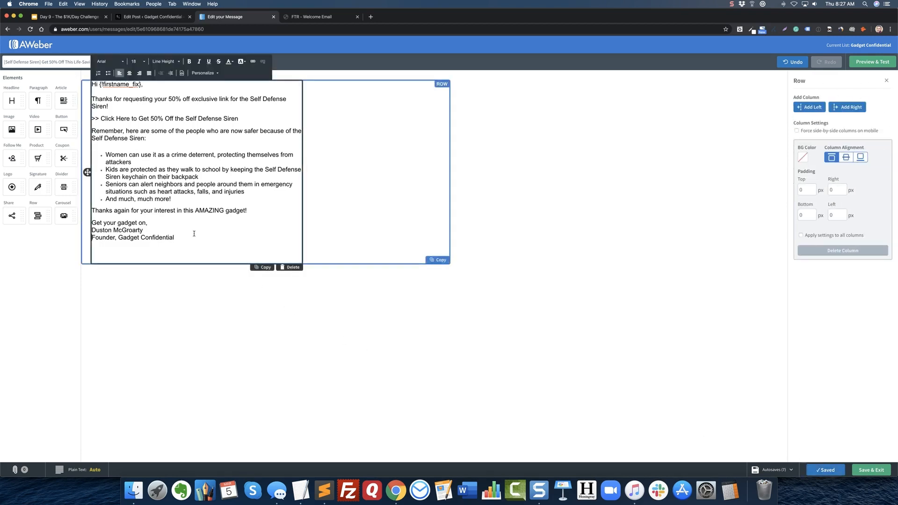
click(262, 268)
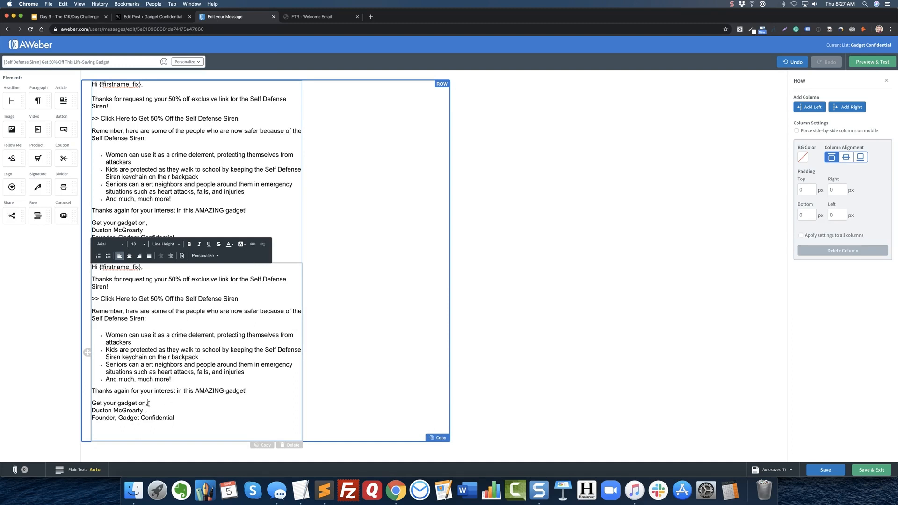
key(super+shift+Up)
key(BackSpace)
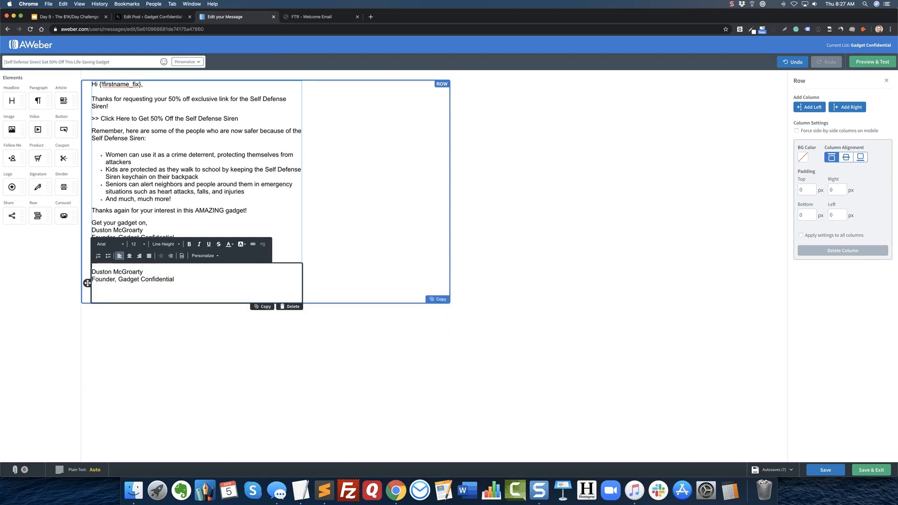
Delete the sender's name, title and leftover blank lines from the original block so it ends with "Get your gadget on,".
click(174, 237)
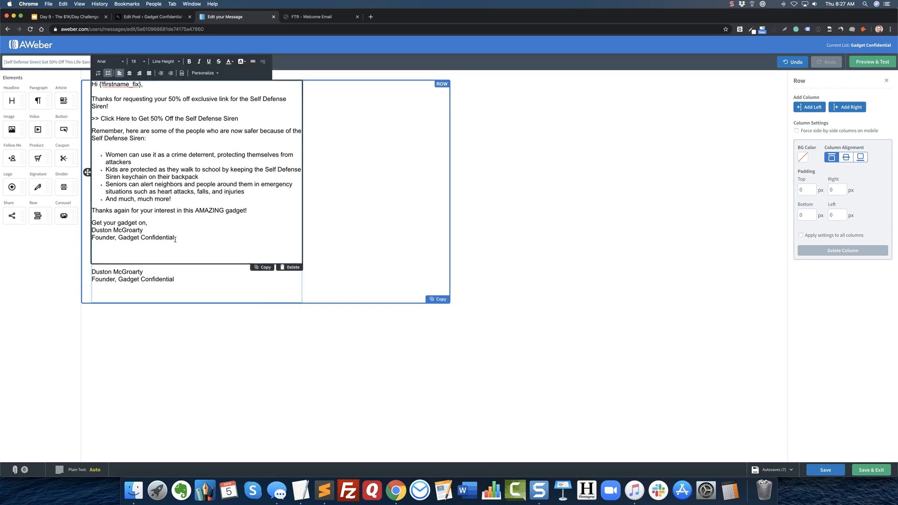
drag(174, 237, 147, 223)
key(BackSpace)
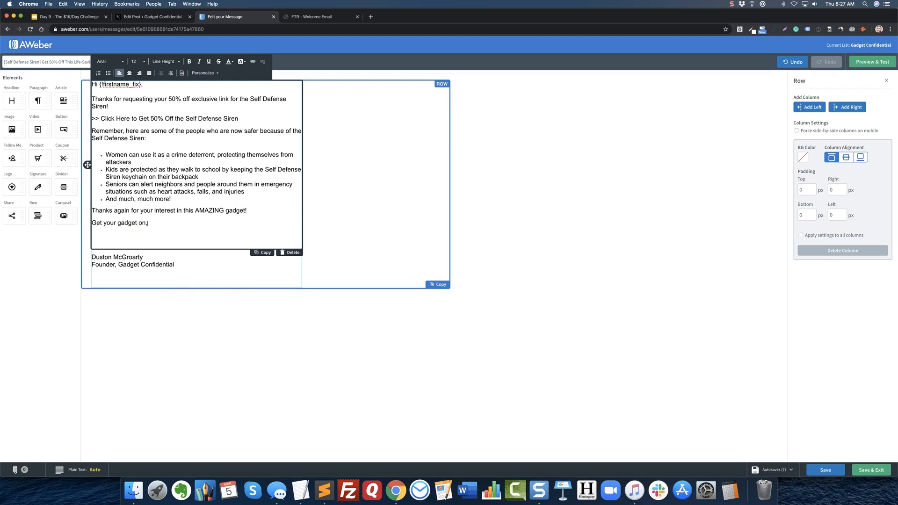
key(BackSpace)
key(BackSpace)
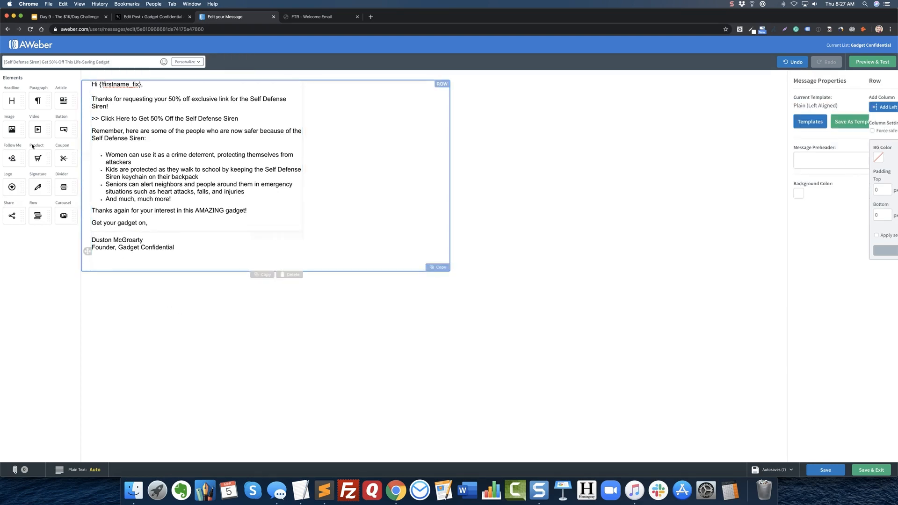
Insert the handwritten signature image from the account's own images between the two text blocks and align it left.
drag(12, 129, 128, 197)
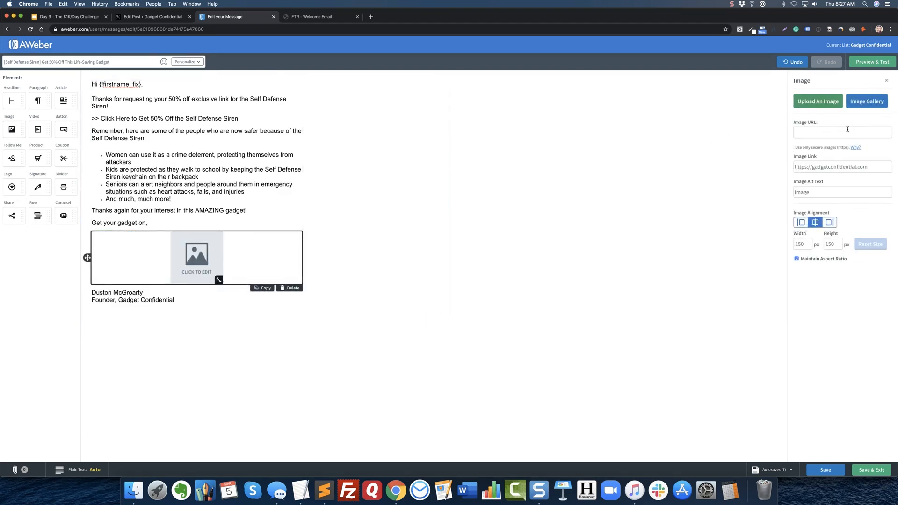
click(866, 101)
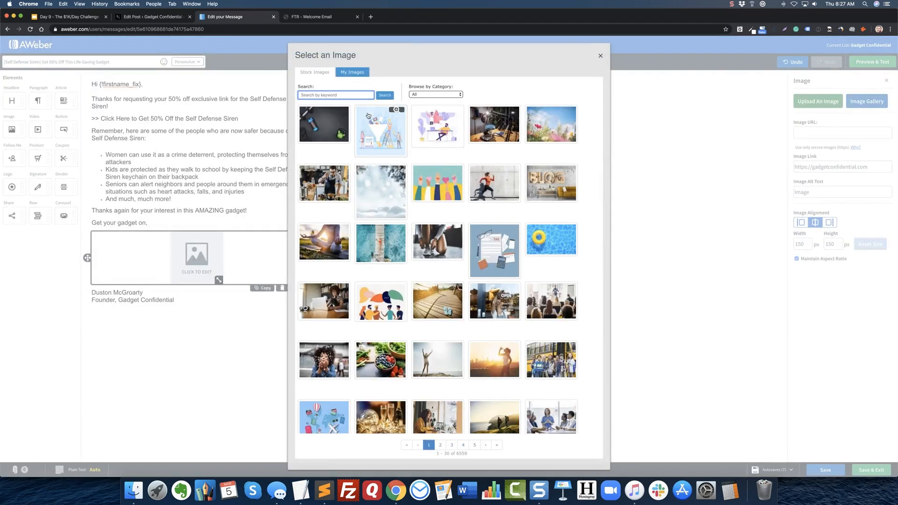
click(353, 74)
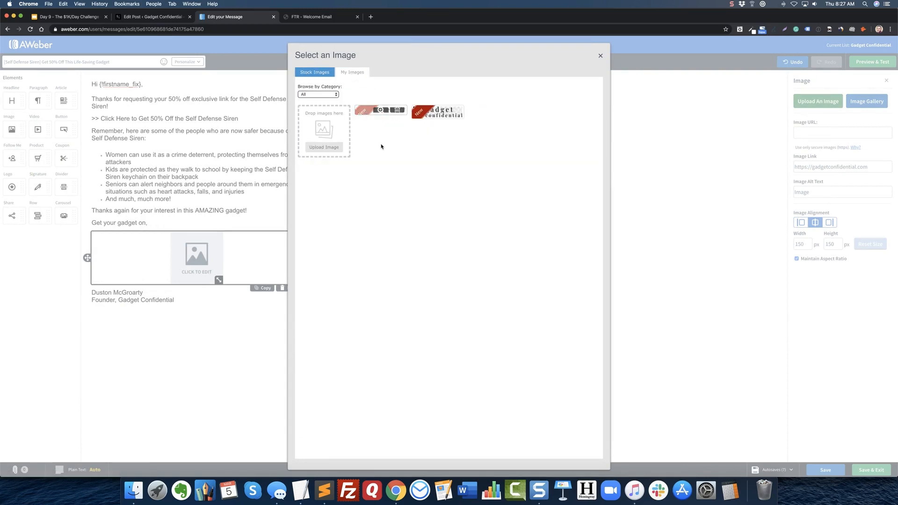
click(367, 111)
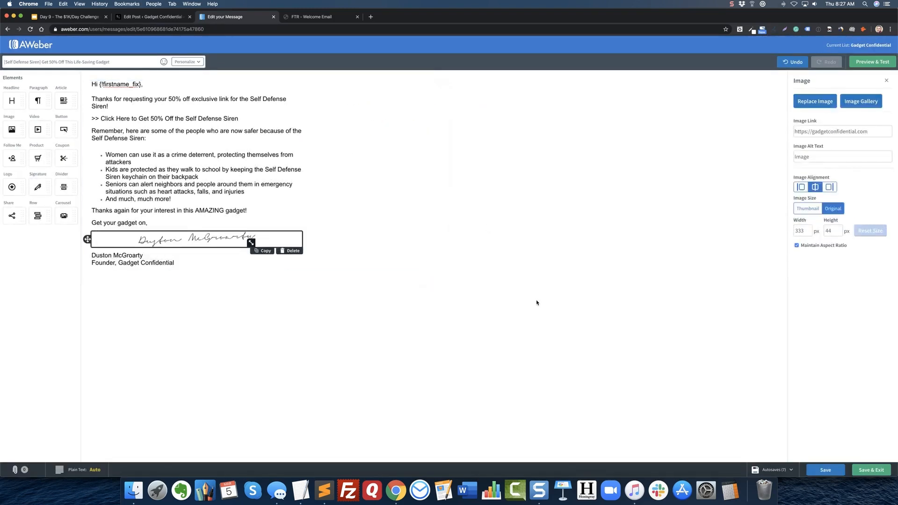
click(801, 187)
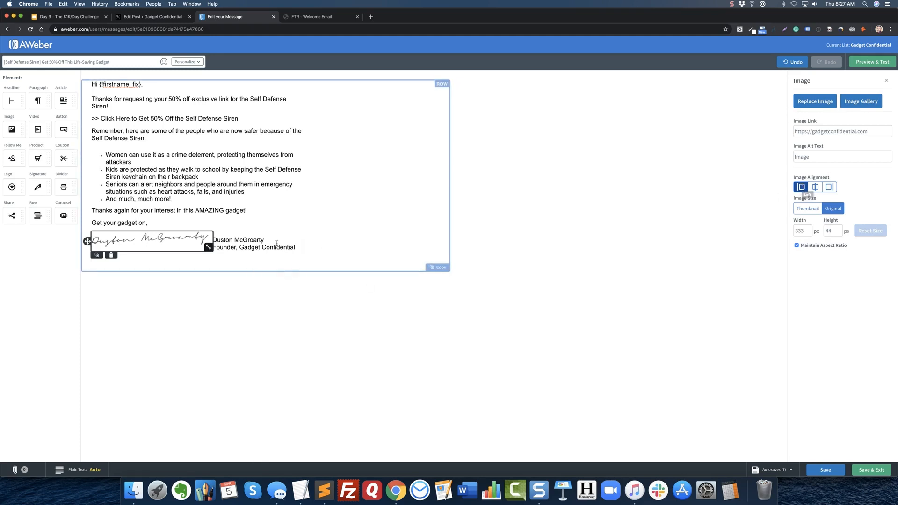
Move the sender's name and title onto their own lines beneath the signature image.
click(213, 240)
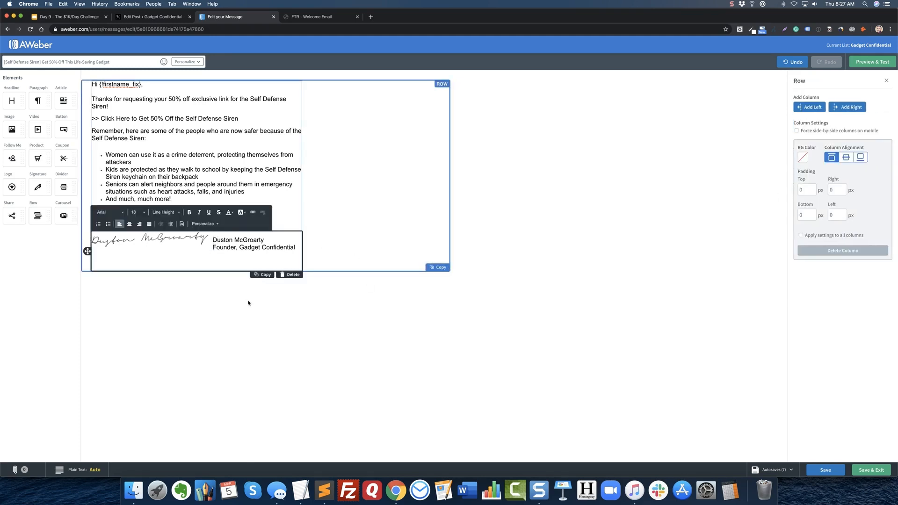
key(Return)
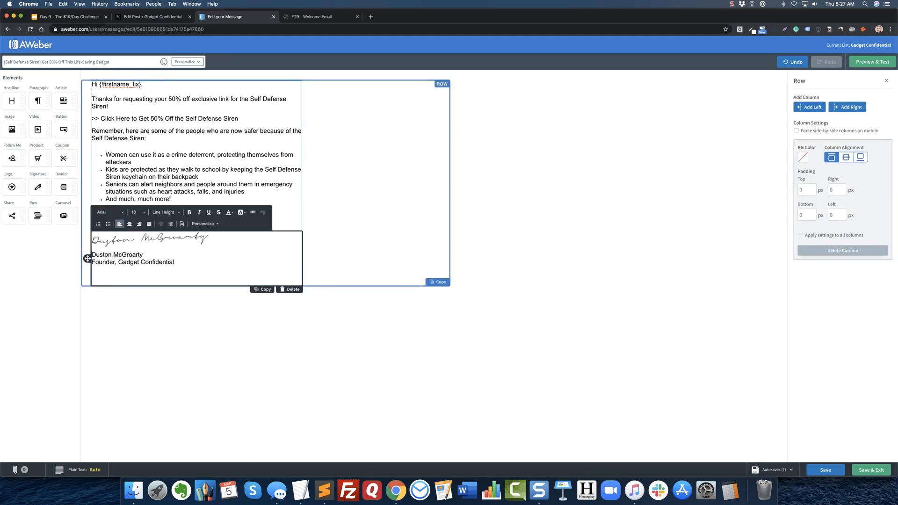
click(424, 360)
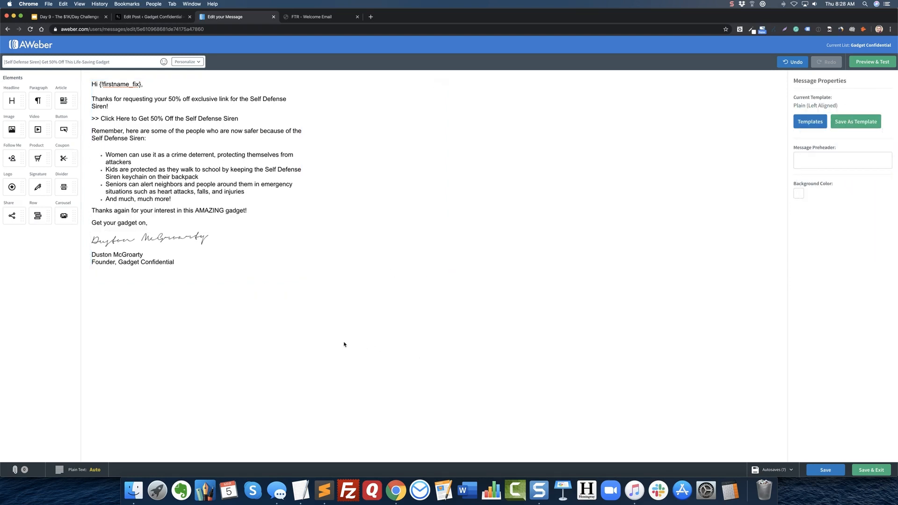
Close the FTR welcome template, open the Patriot Informer News Round-Up template to copy its disclosure text, and return to the AWeber draft.
click(332, 20)
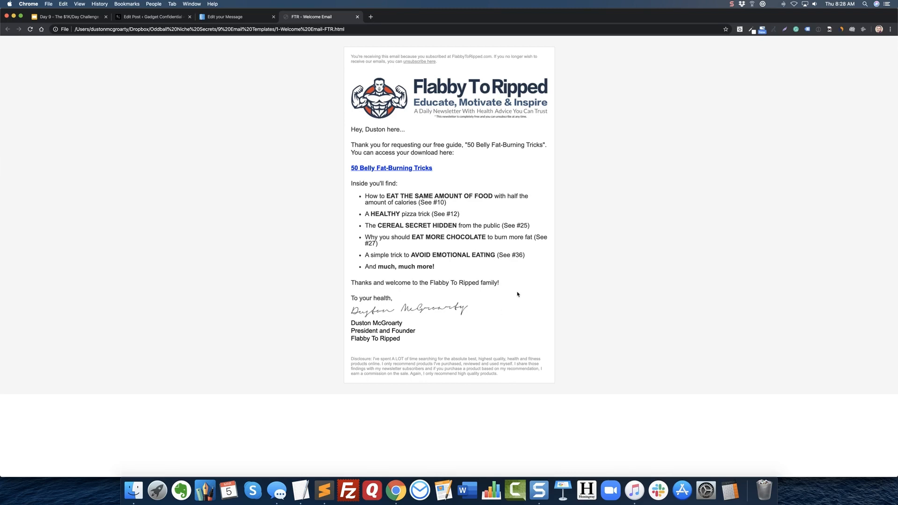
click(358, 17)
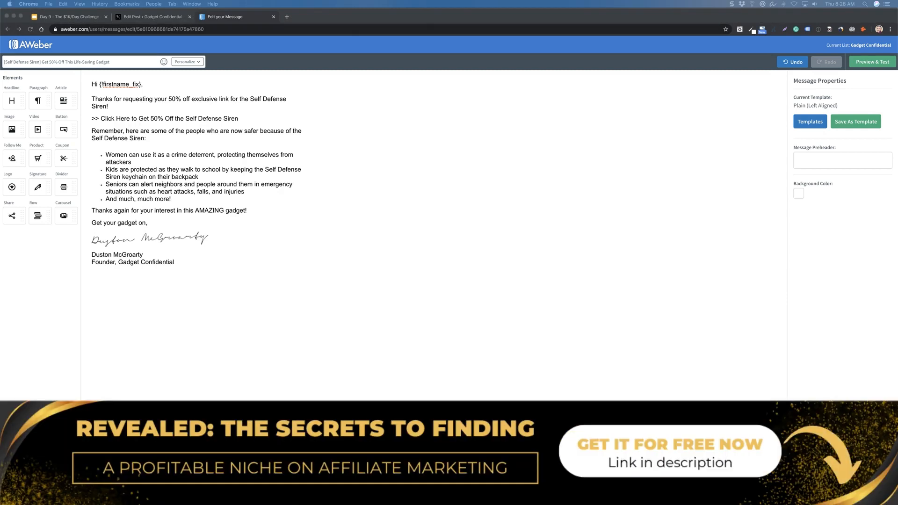
drag(593, 48, 503, 19)
scroll(448, 285, down, 5)
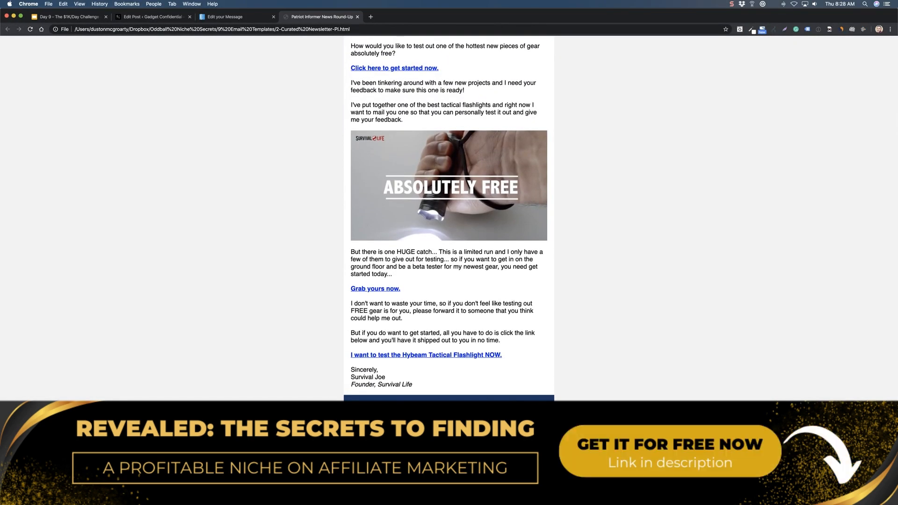
click(252, 21)
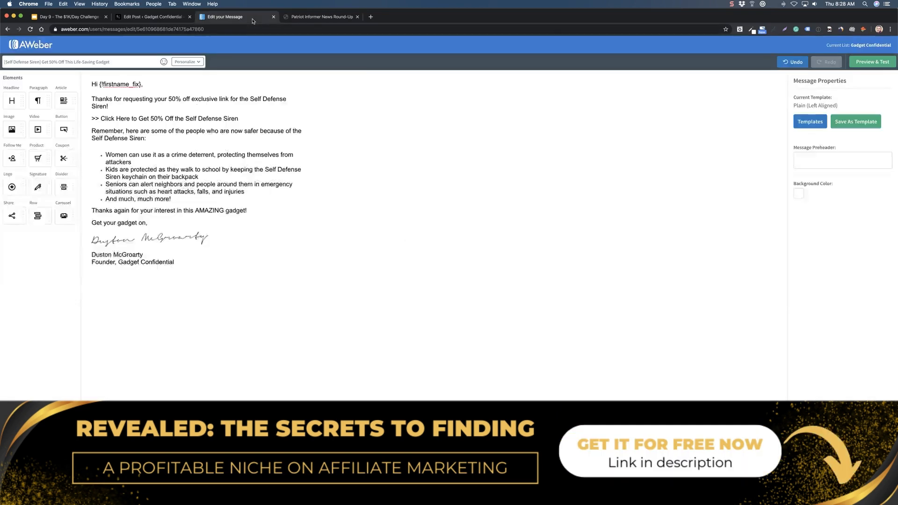
Add a paragraph block below the sender's title and paste the material connection disclosure into it.
click(149, 279)
click(190, 331)
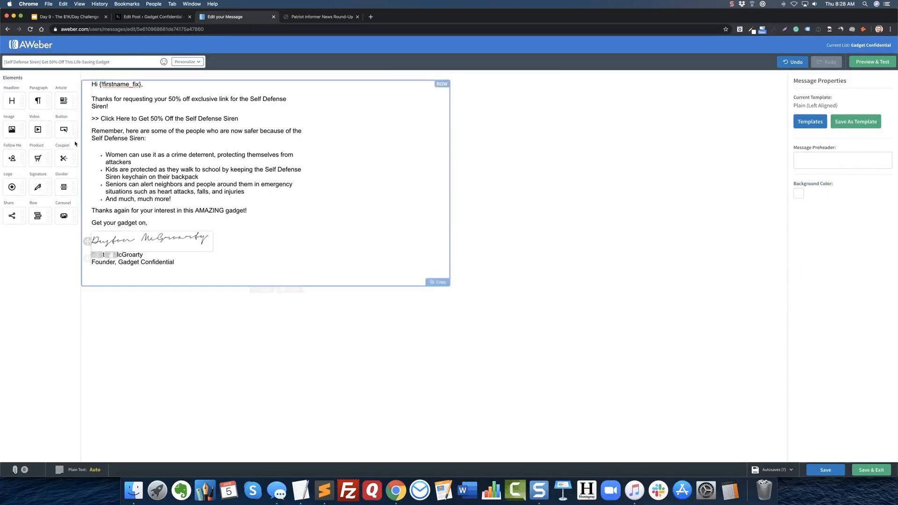
mouse_move(38, 100)
mouse_down()
mouse_move(76, 256)
mouse_move(146, 280)
mouse_up()
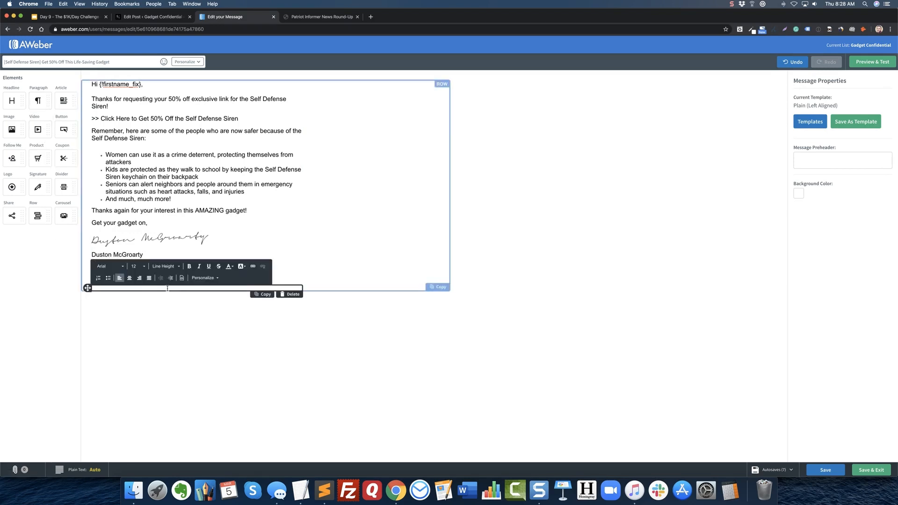
text(The information presented here is for general educational purposes only. MATERIAL CONNECTION DISCLOSURE: You should assume that the sender of this email has an affiliate relationship and/or another material connection to the persons or businesses mentioned in or linked to from this message and may receive commissions from purchases you make on subsequent web sites. You should not rely solely on information contained in this email to evaluate the product or service being endorsed. Always exercise due diligence before purchasing any product or service.)
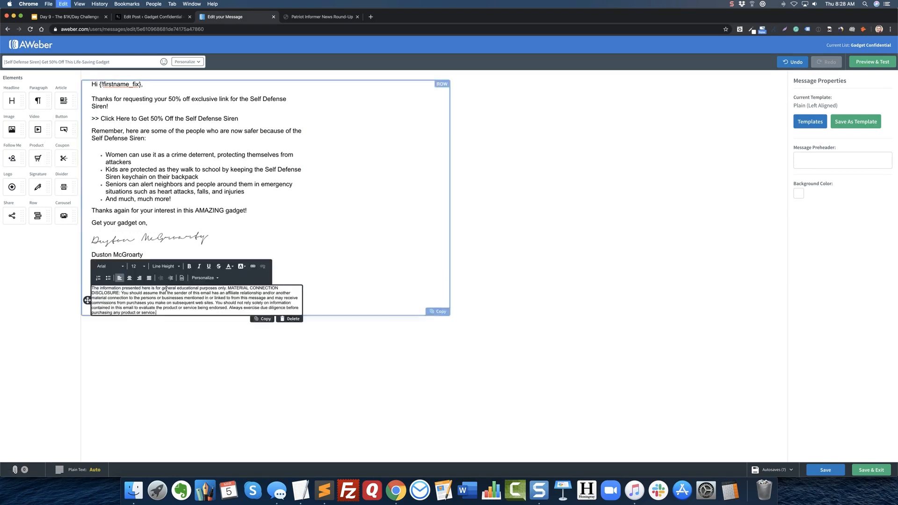
click(171, 329)
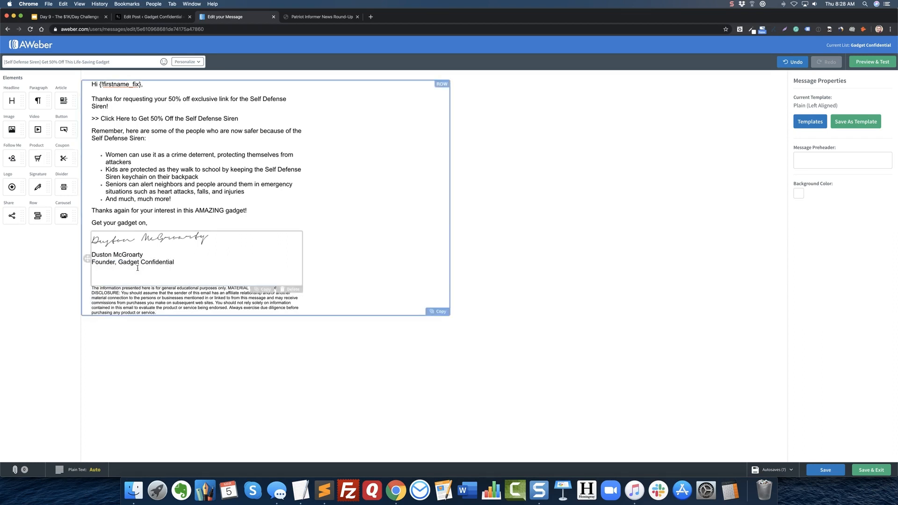
Insert three blank lines after "Founder, Gadget Confidential" to separate the signature from the disclosure.
click(181, 262)
key(Return)
key(Return)
key(Return)
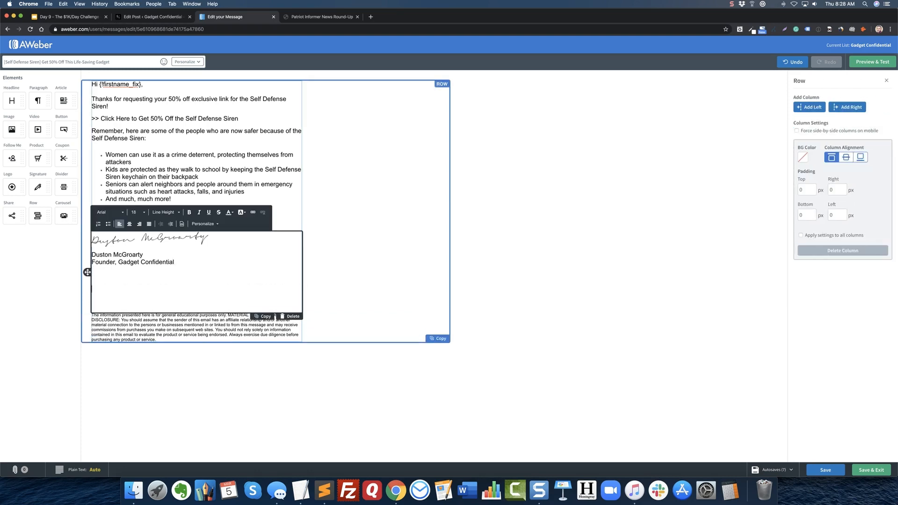
click(209, 354)
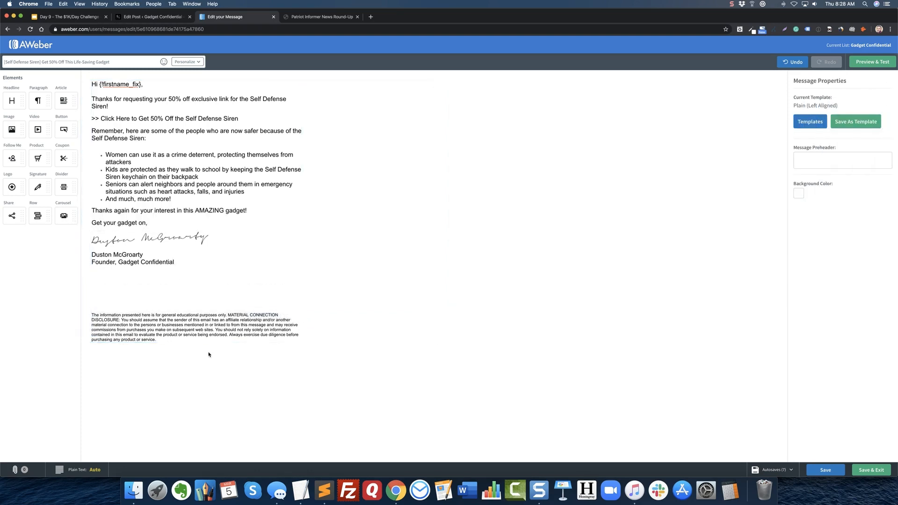
Recolor all of the disclosure paragraph's text to the light gray #879DAB.
click(194, 332)
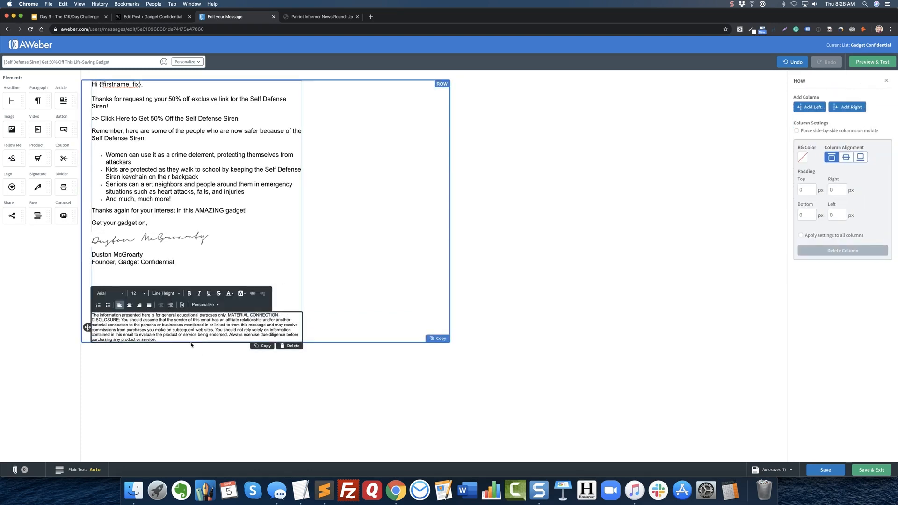
triple_click(196, 333)
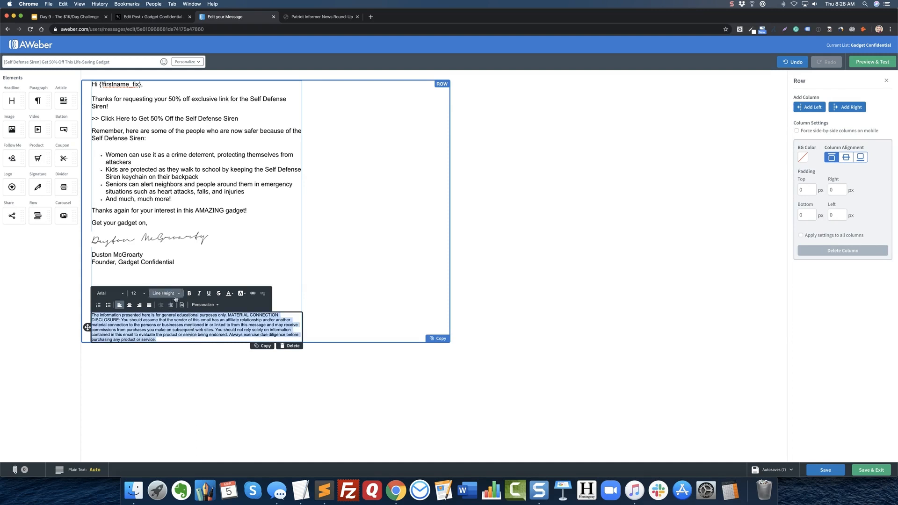
click(227, 293)
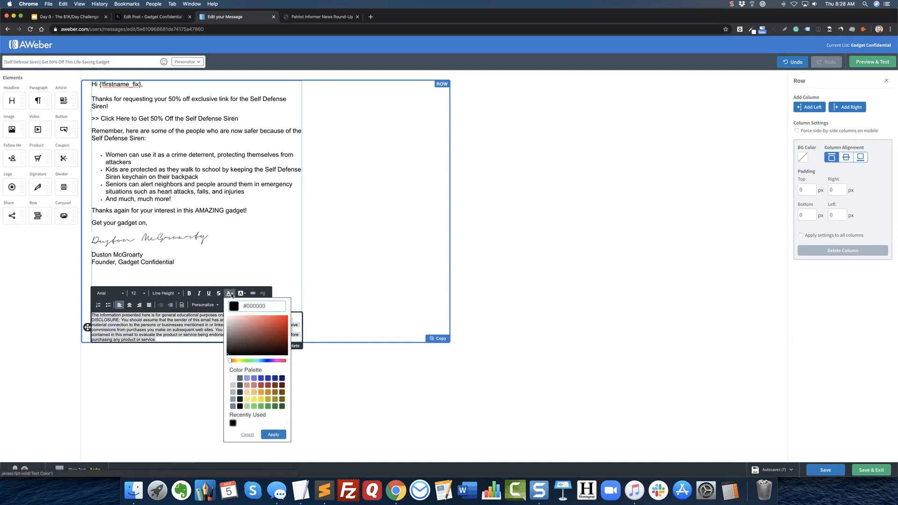
click(233, 399)
click(273, 434)
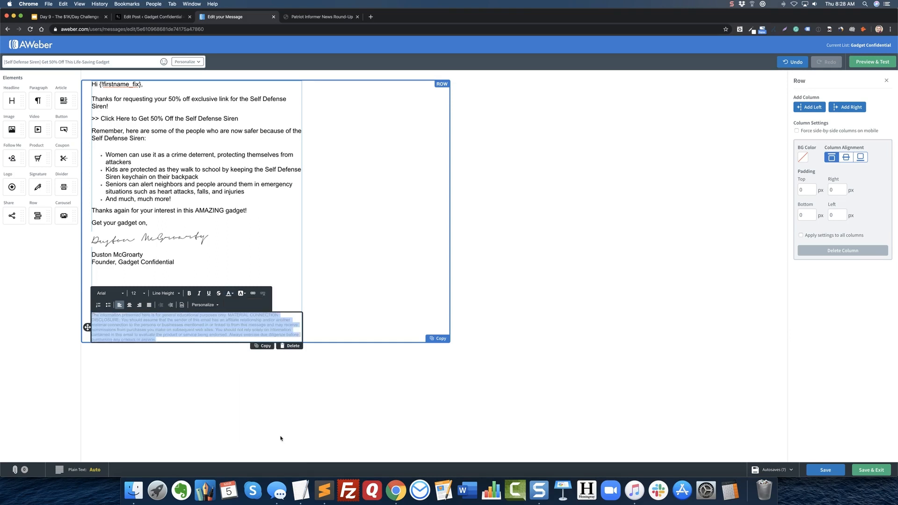
click(207, 381)
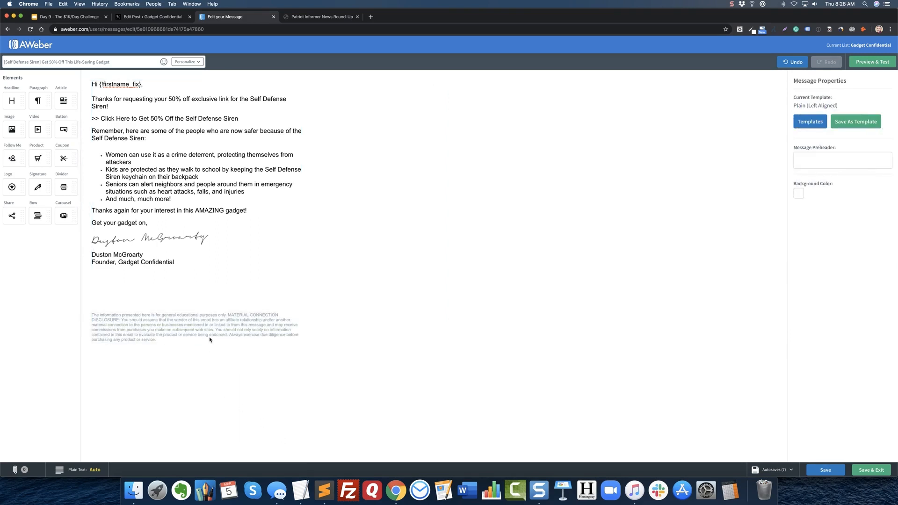
Darken the disclosure paragraph's text color to the gray #698596.
triple_click(210, 340)
click(228, 294)
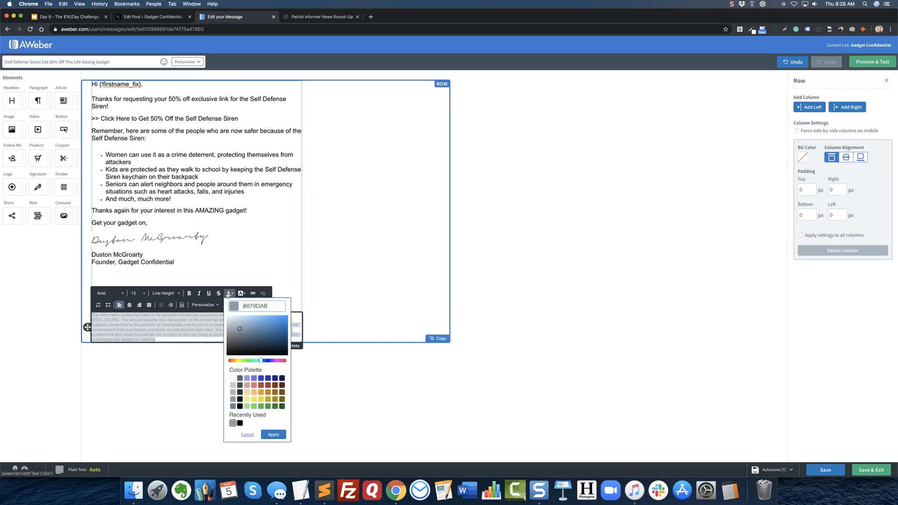
click(233, 406)
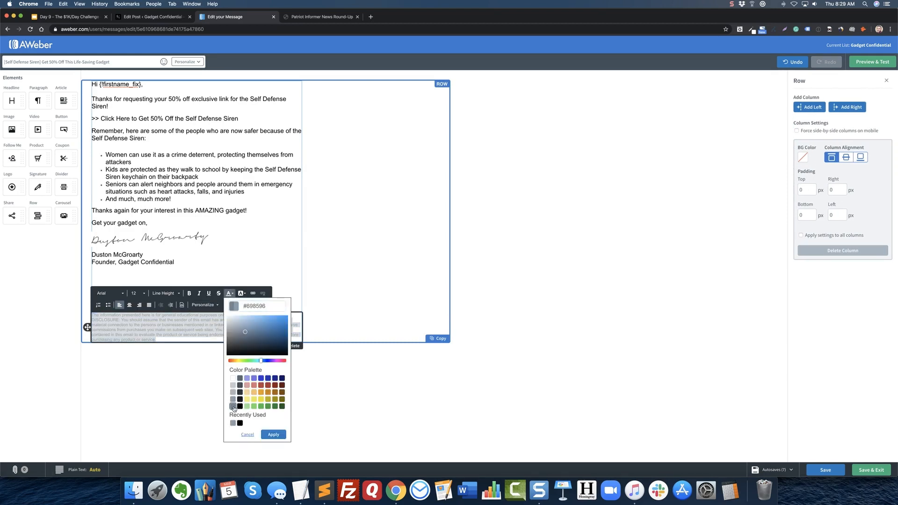
click(272, 435)
click(239, 412)
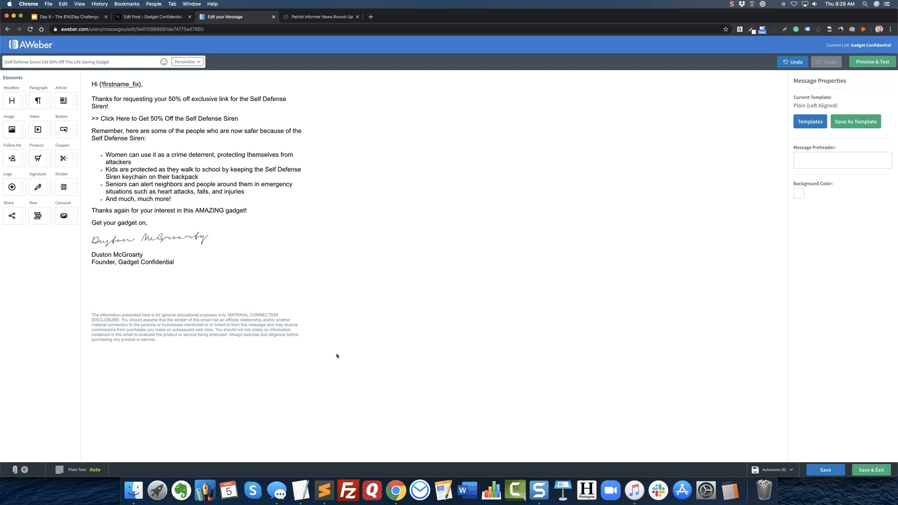
click(236, 210)
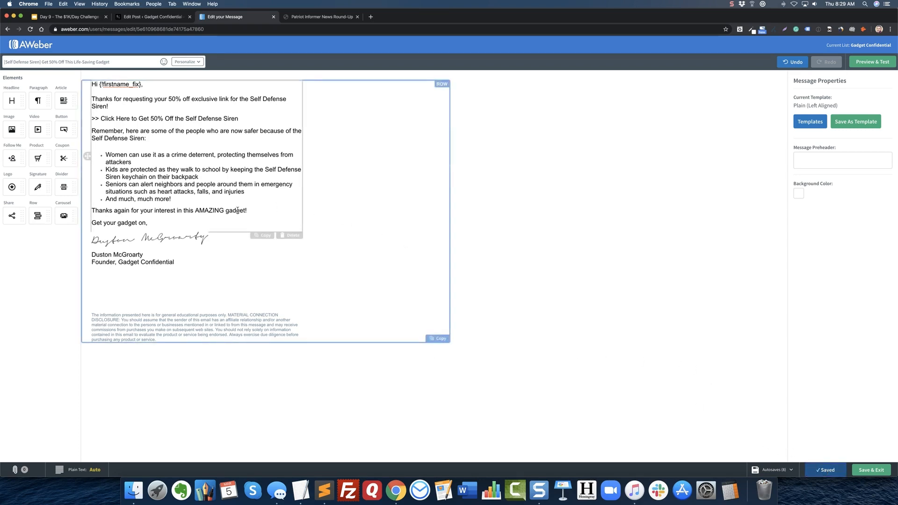
click(201, 235)
click(244, 217)
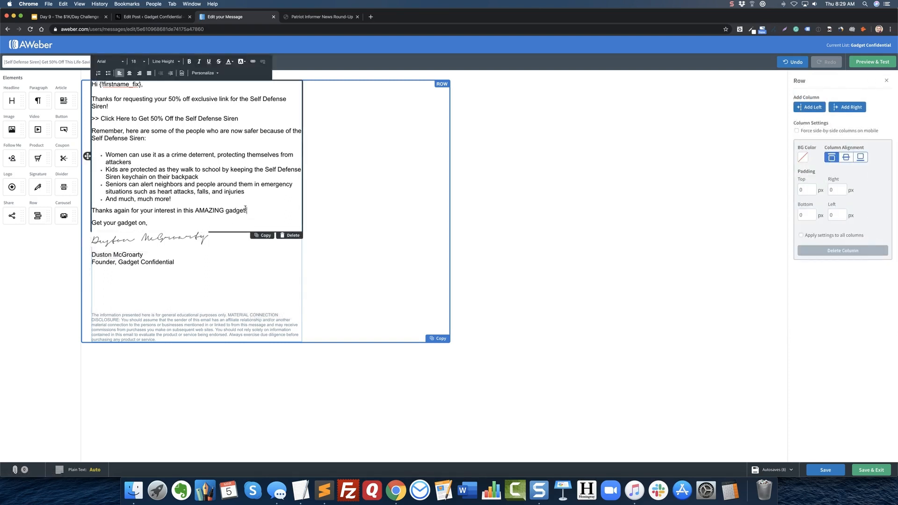
Bold the ">> Click Here to Get 50% Off the Self Defense Siren" line and open the link settings for its text after the arrows.
triple_click(257, 118)
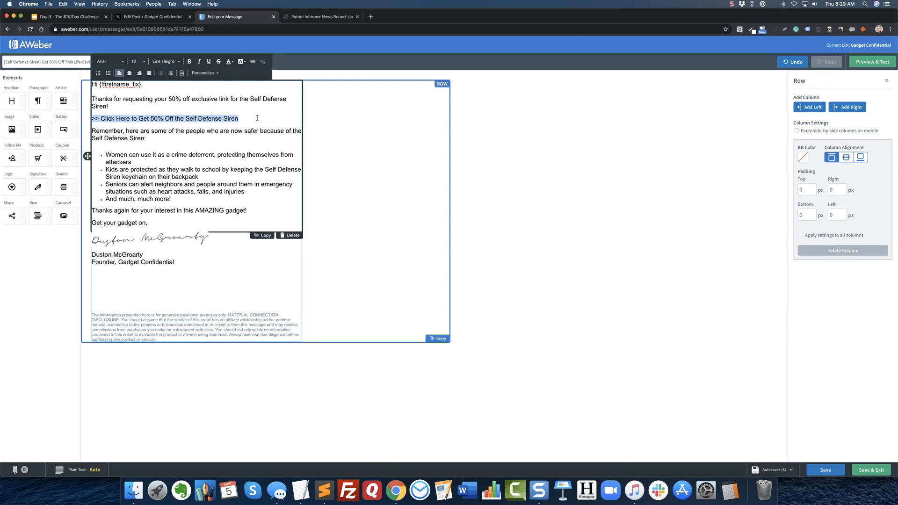
key(super+b)
key(Left)
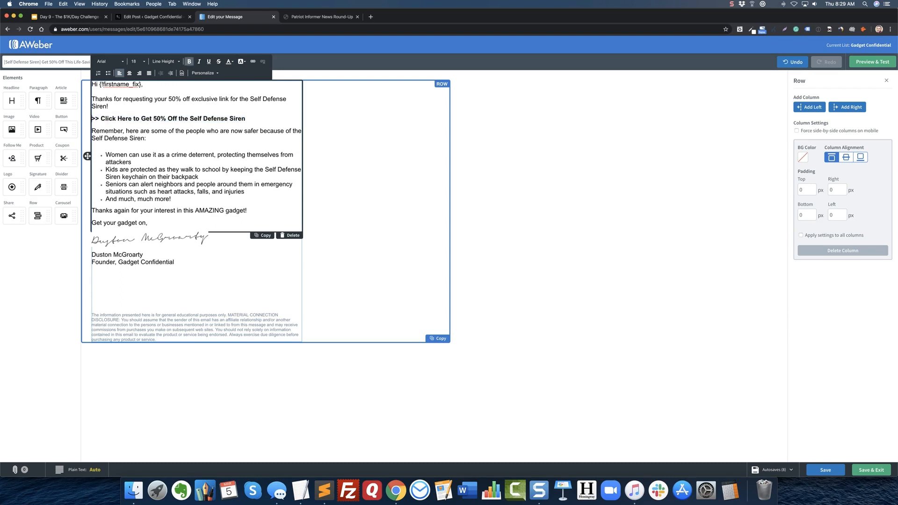
key(shift+super+Right)
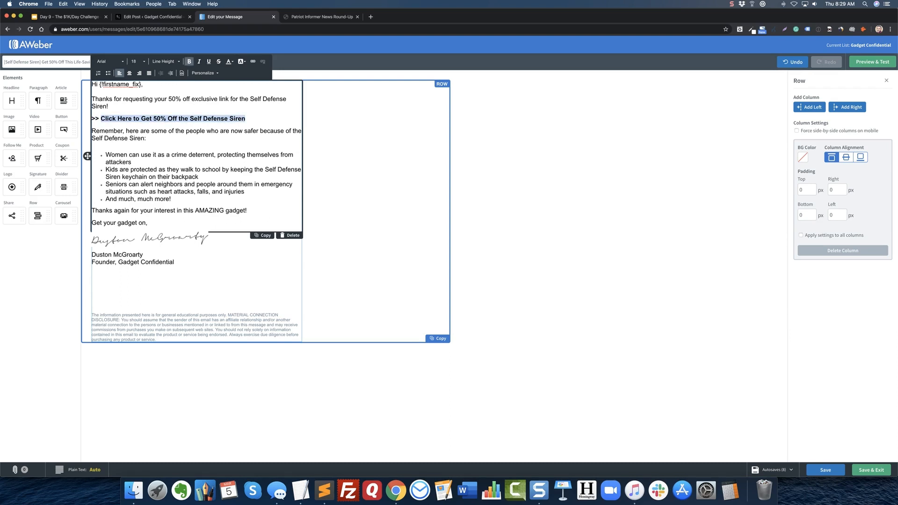
click(253, 61)
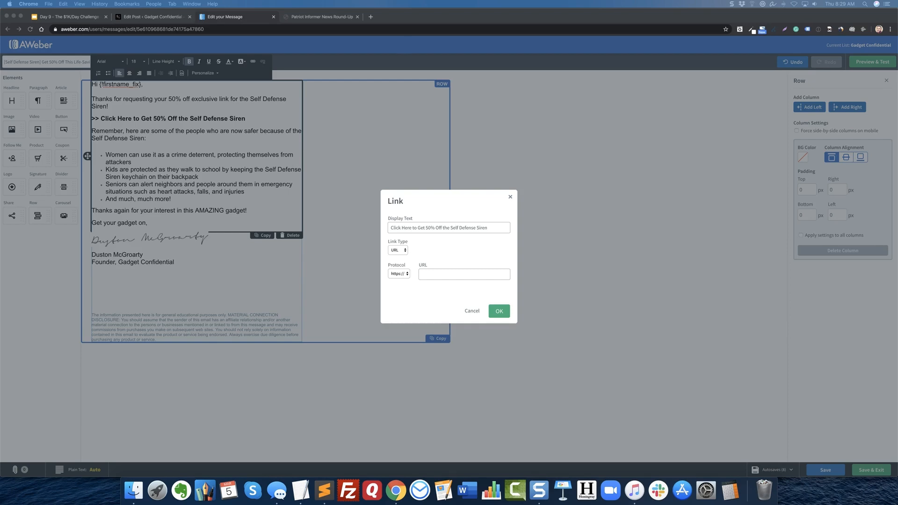
Bring the MaxBounty Defense Siren campaign page into this browser window, close the Patriot Informer page, and choose Email as the traffic type.
drag(872, 46, 341, 20)
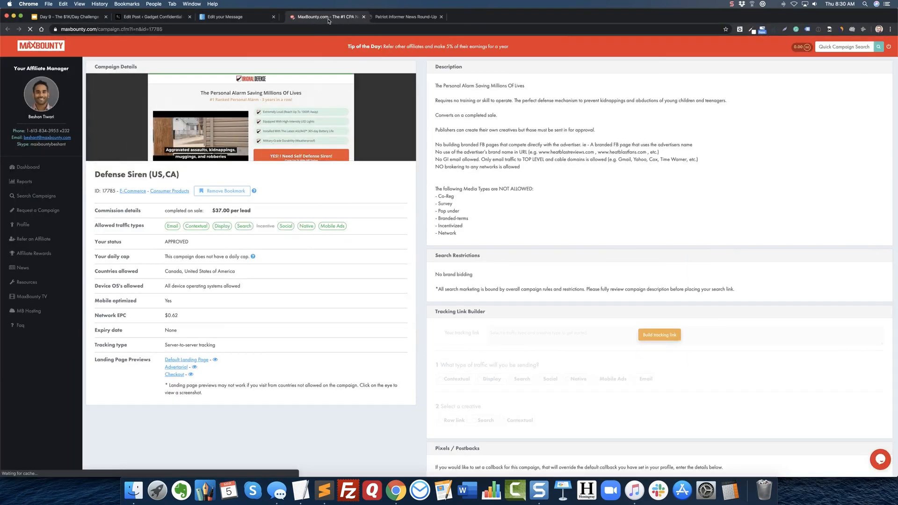
click(441, 17)
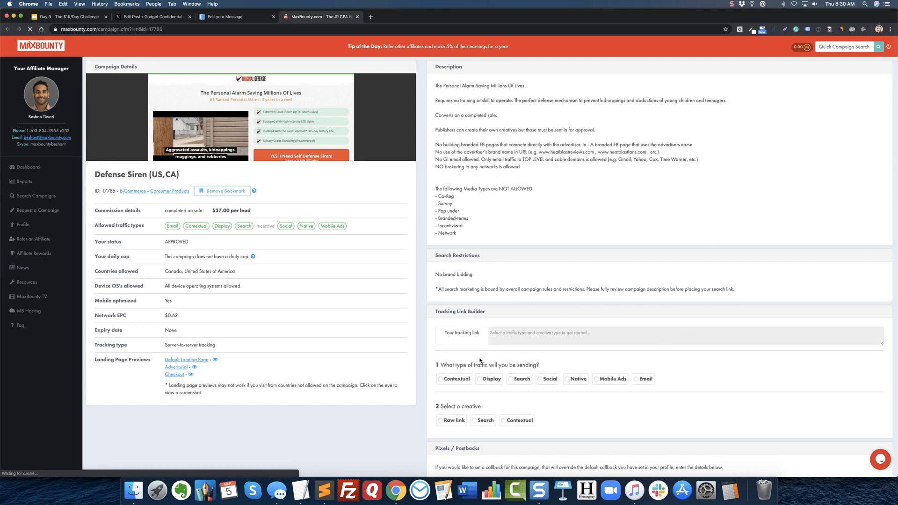
click(639, 378)
Review the Defense Siren campaign's email restrictions, including the suppression list rules and the advice about contacting the affiliate manager.
scroll(561, 365, down, 5)
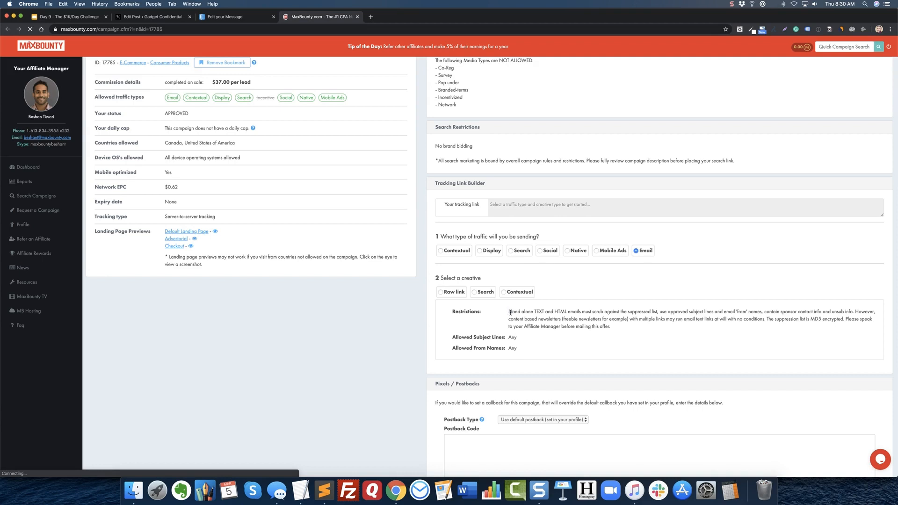
drag(508, 312, 853, 310)
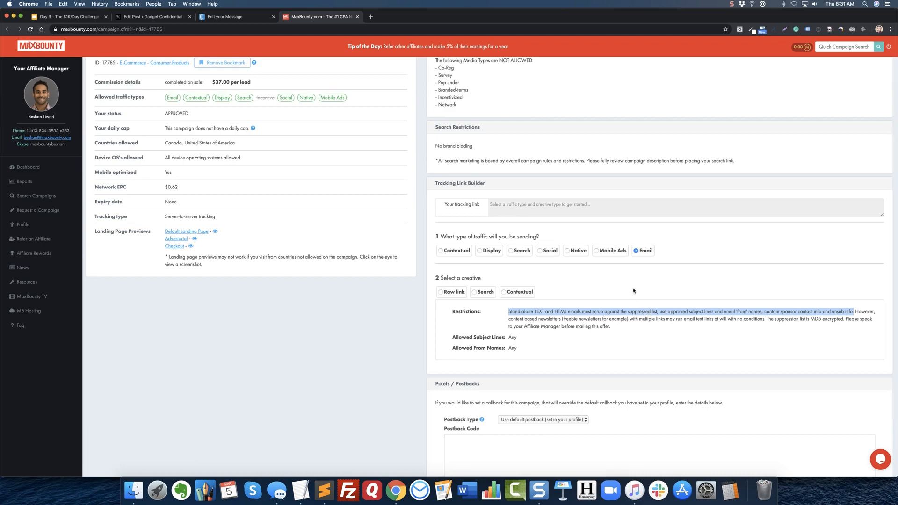
scroll(633, 291, up, 5)
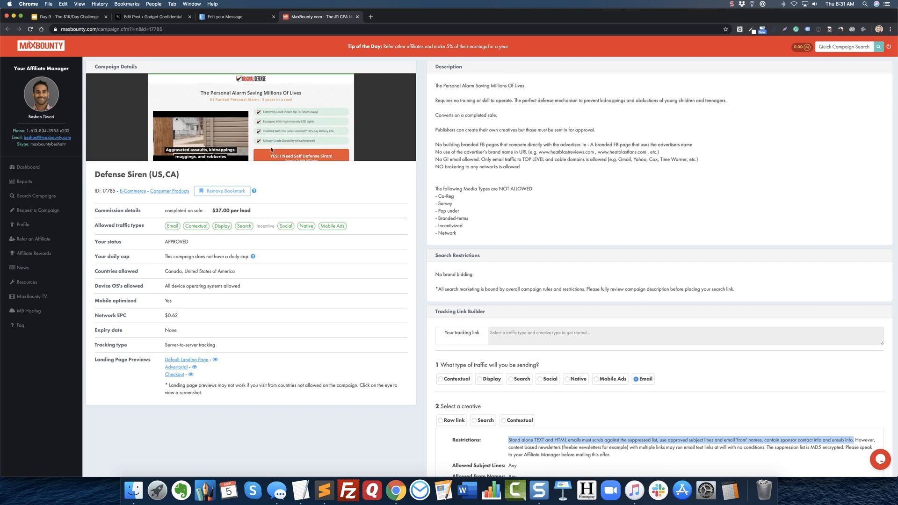
click(477, 212)
scroll(481, 222, down, 3)
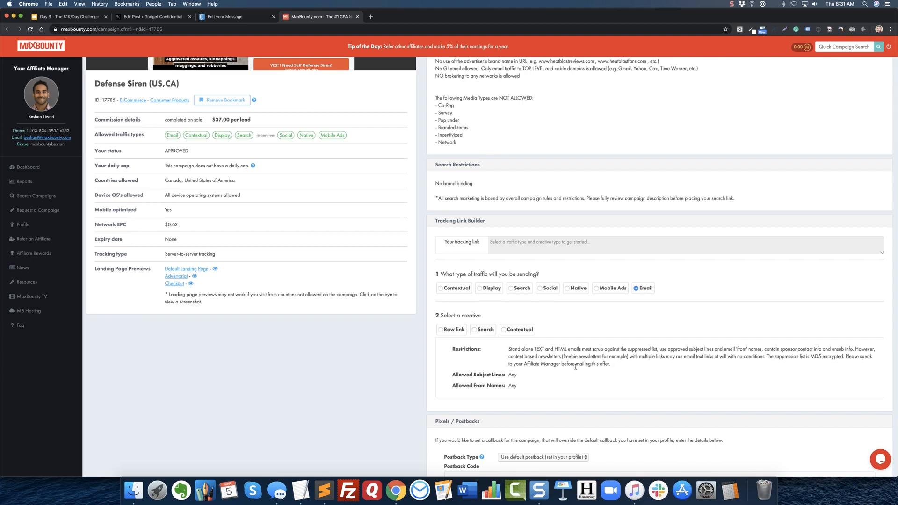
drag(576, 365, 614, 366)
click(609, 354)
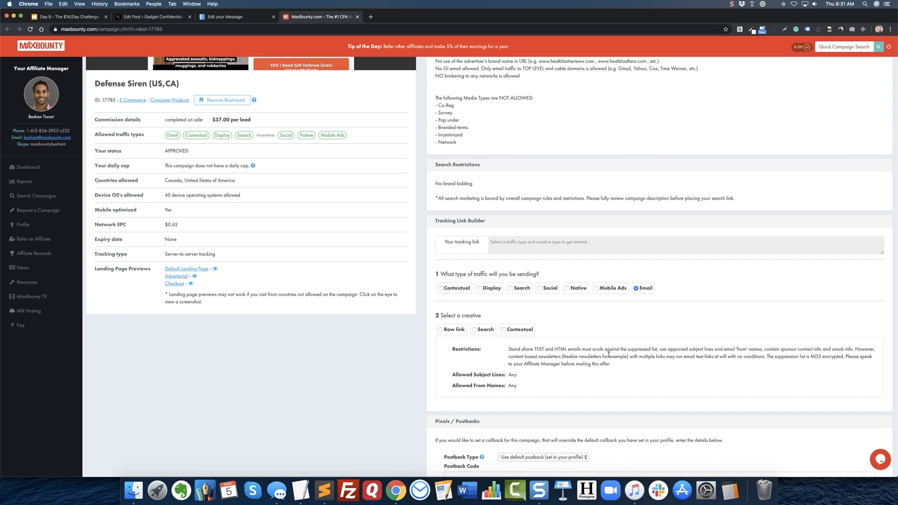
Select Raw link as the creative for the email tracking link.
click(443, 331)
scroll(416, 358, down, 2)
scroll(416, 358, down, 2)
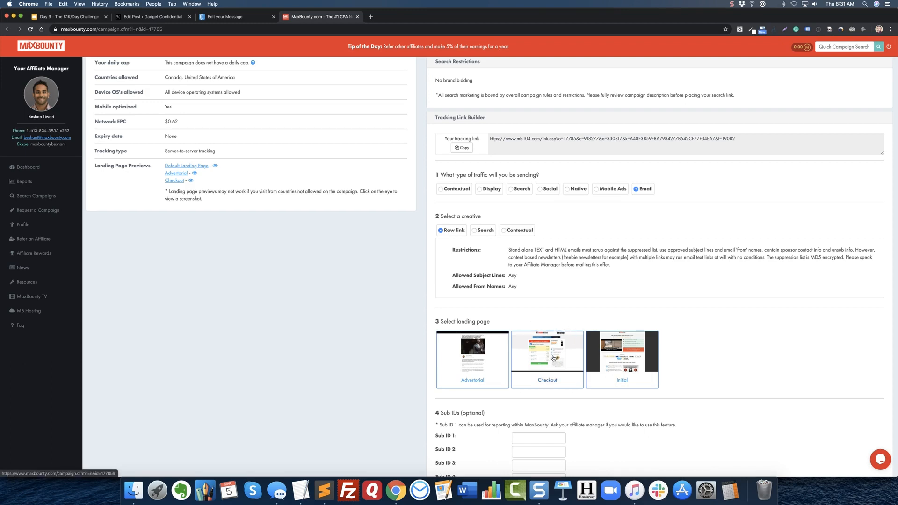
Preview the default and Checkout landing pages, and select Checkout as the tracking link's landing page.
click(215, 165)
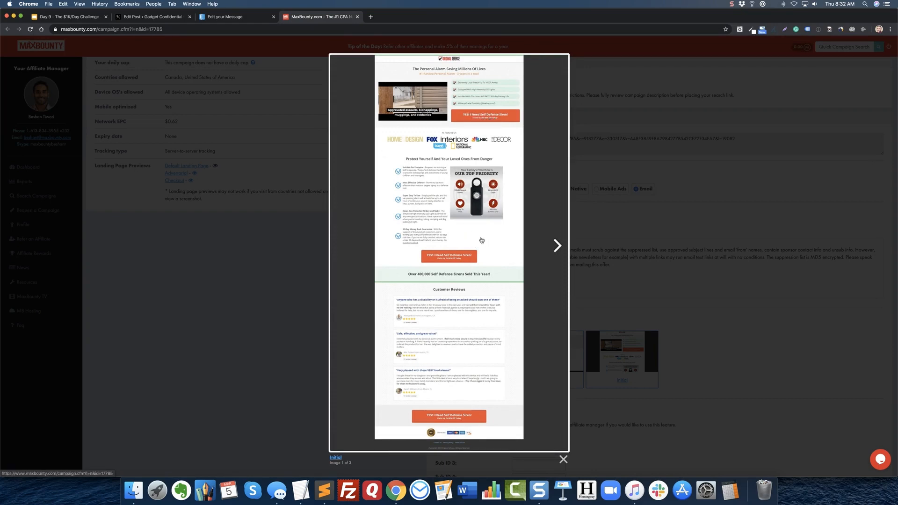
click(558, 248)
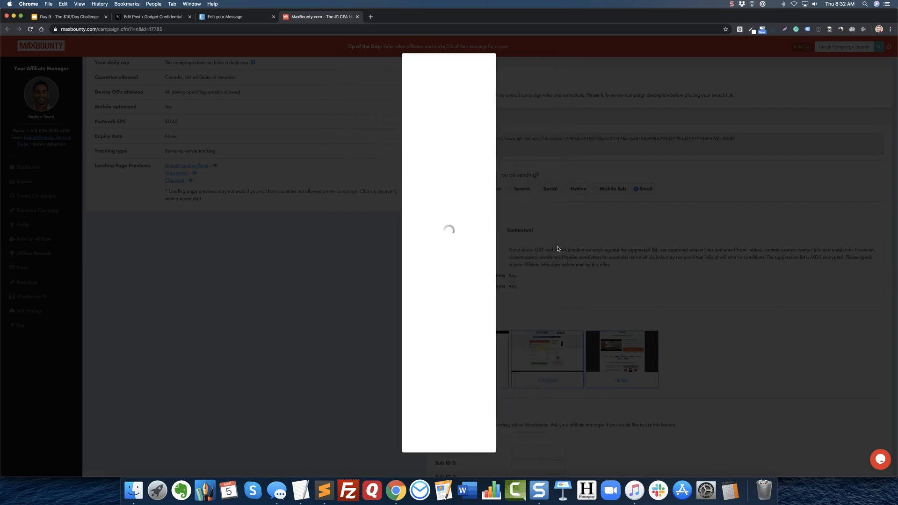
click(477, 246)
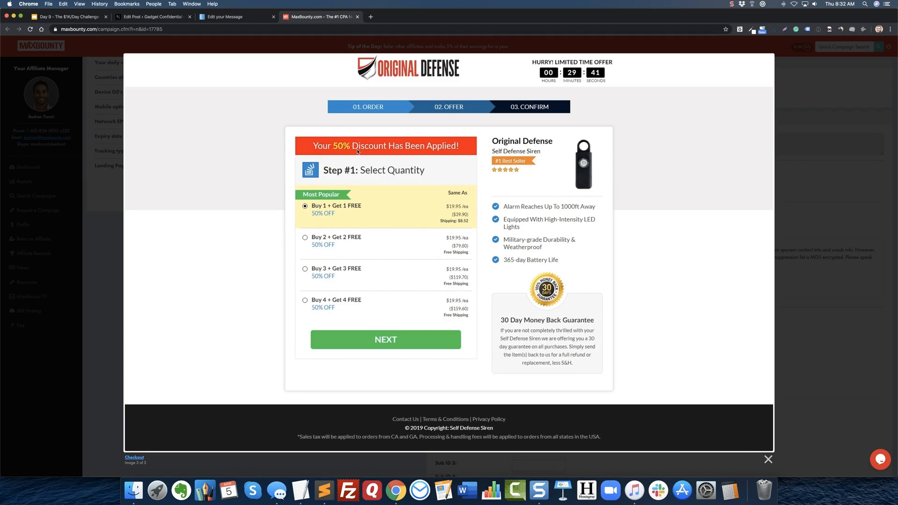
click(768, 460)
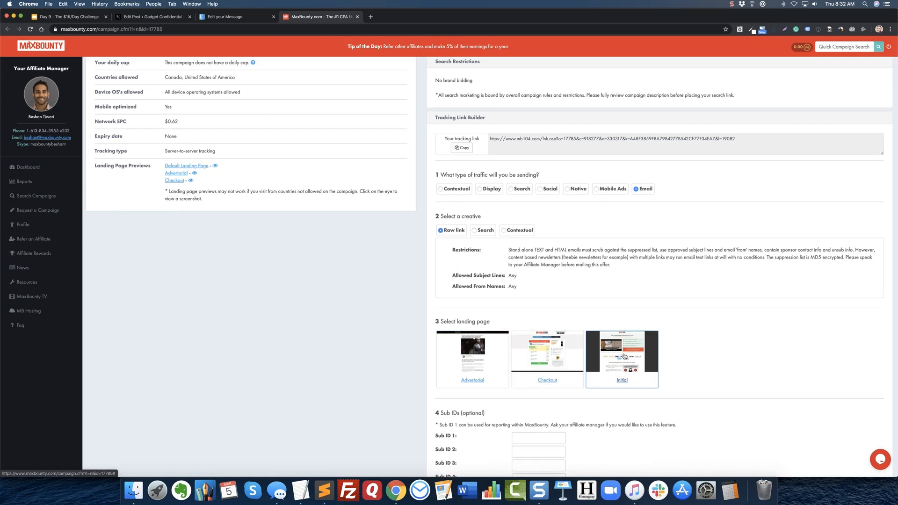
click(553, 365)
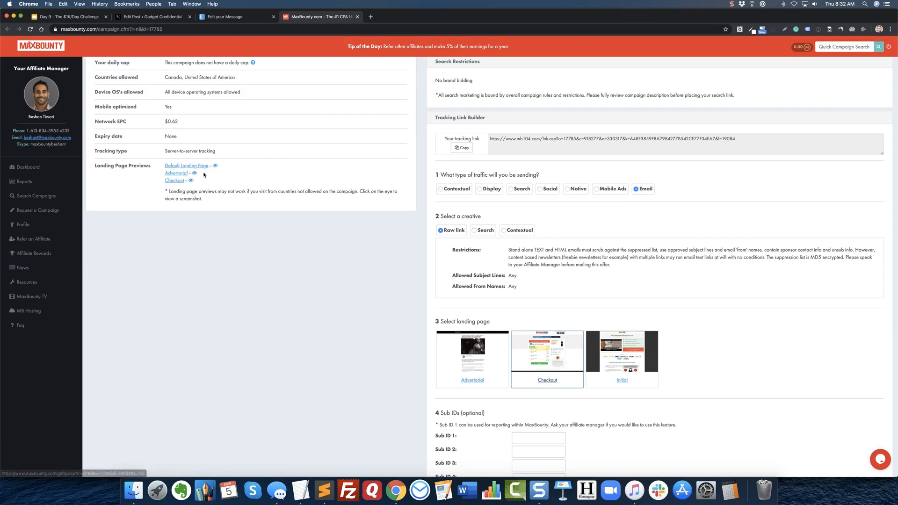
Reopen the screenshot preview of the campaign's default landing page.
click(218, 167)
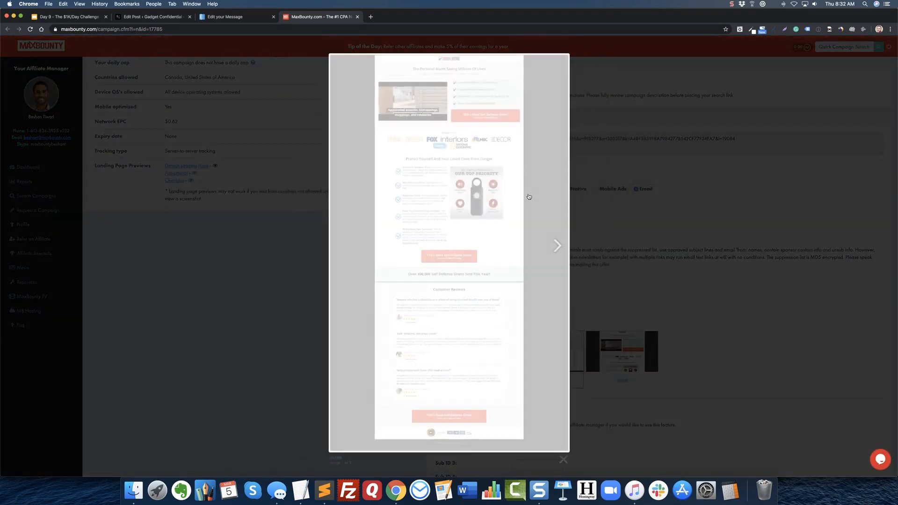
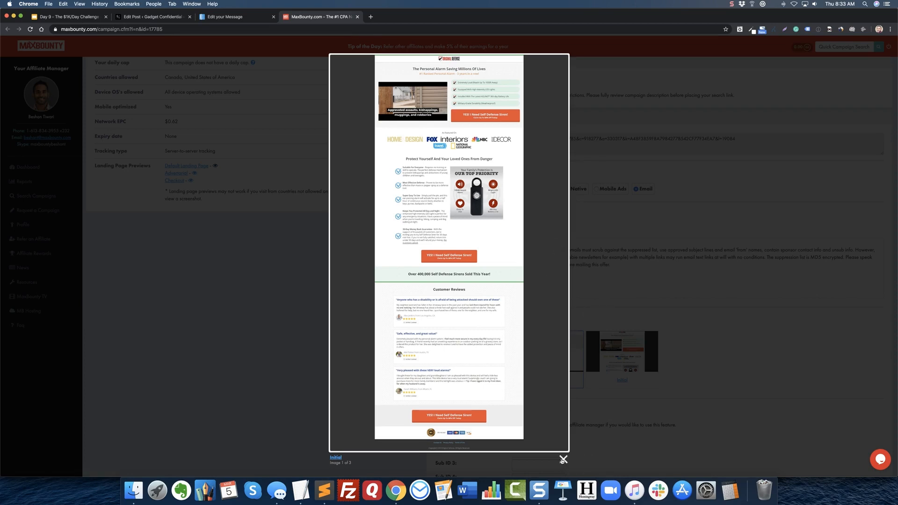
Close the default landing page preview and view the screenshot preview of the campaign's Checkout landing page.
click(563, 460)
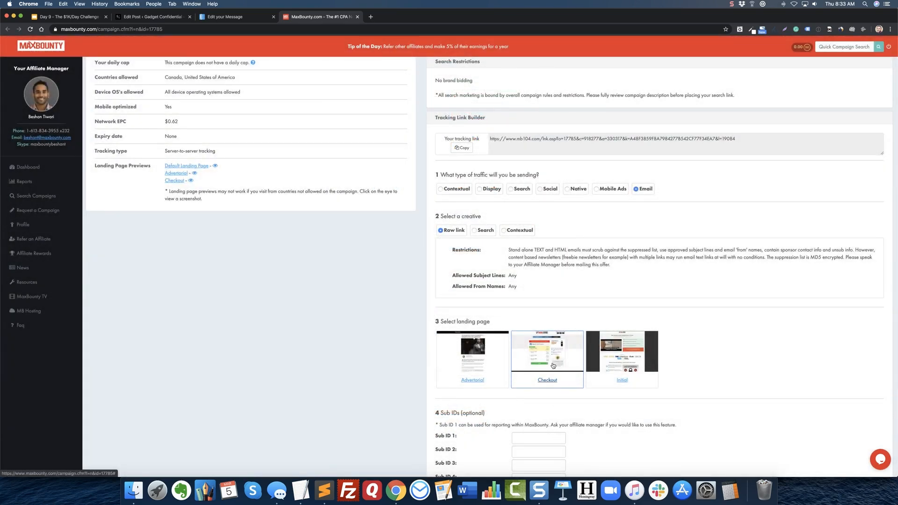
click(190, 181)
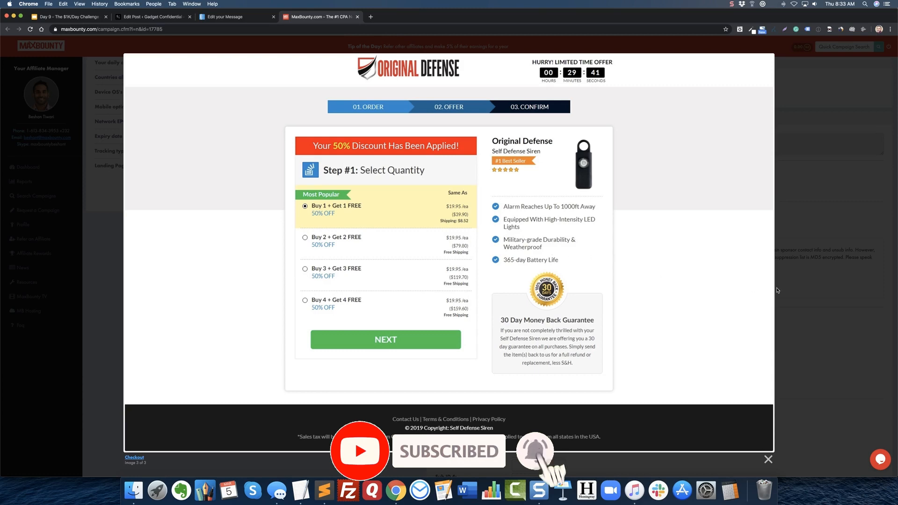
click(809, 281)
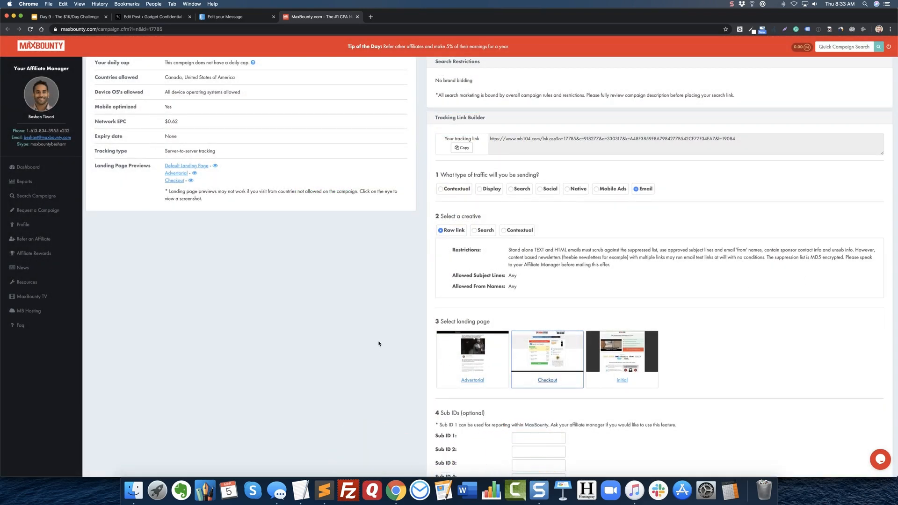
Review the Tracking Link Builder's landing page choice, the optional Sub ID fields and the Pixels / Postbacks settings.
scroll(379, 343, up, 1)
scroll(379, 343, up, 2)
scroll(379, 343, down, 5)
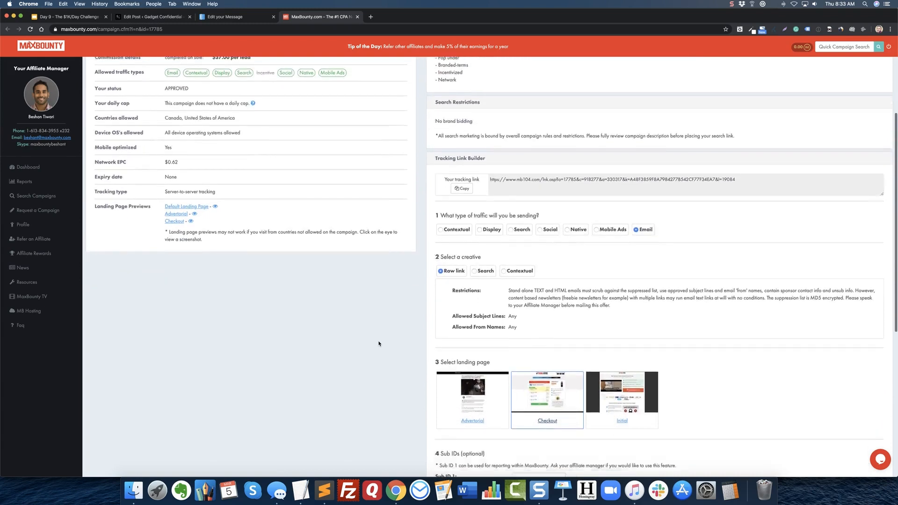
scroll(379, 343, down, 1)
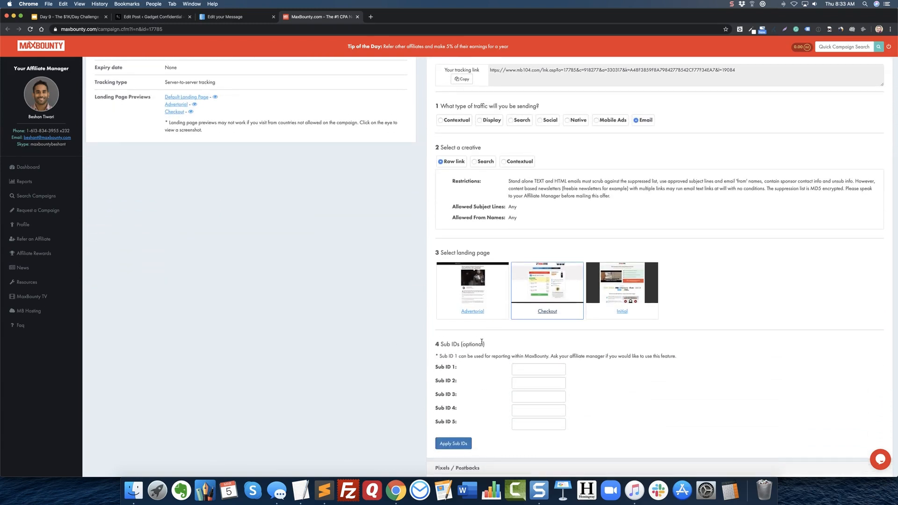
scroll(481, 344, down, 3)
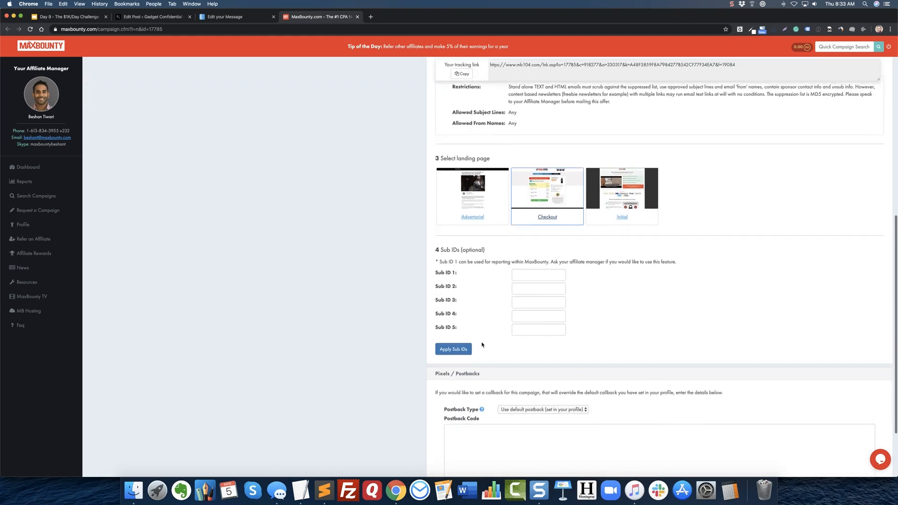
scroll(482, 345, up, 1)
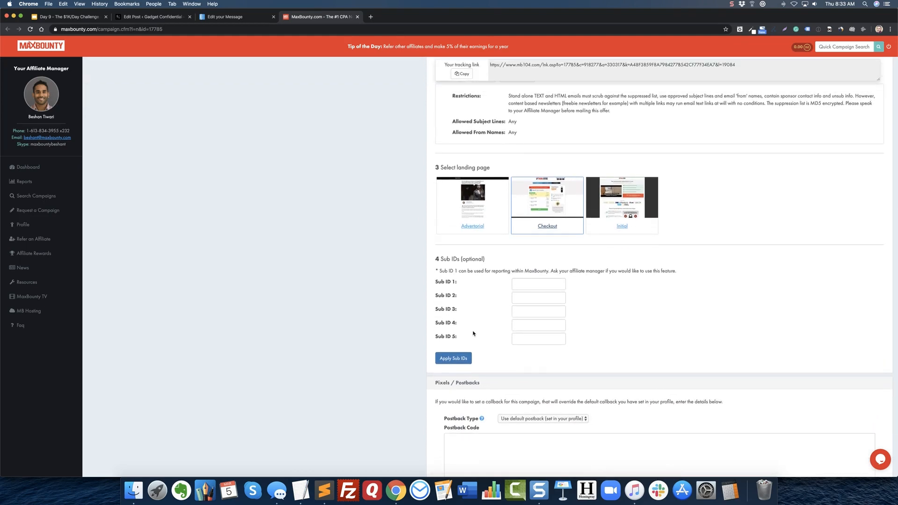
scroll(486, 332, down, 1)
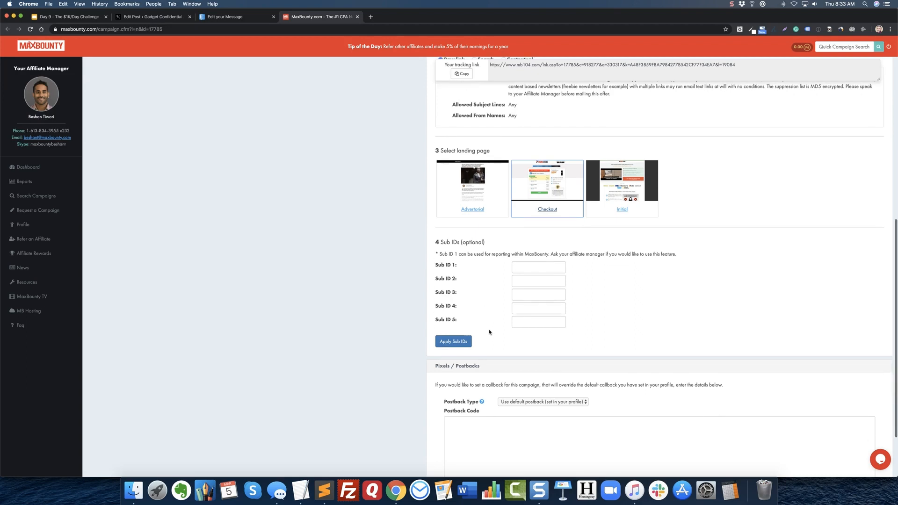
scroll(513, 360, up, 2)
scroll(513, 360, up, 2)
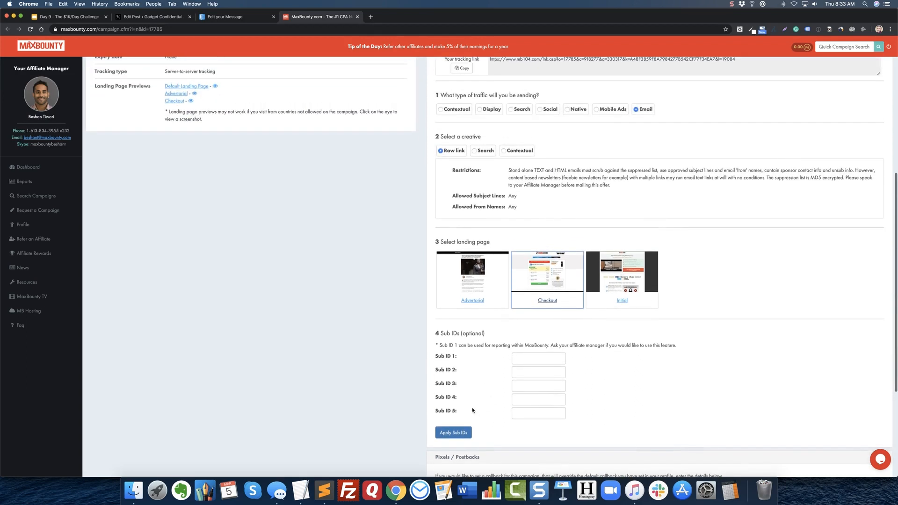
scroll(499, 392, up, 2)
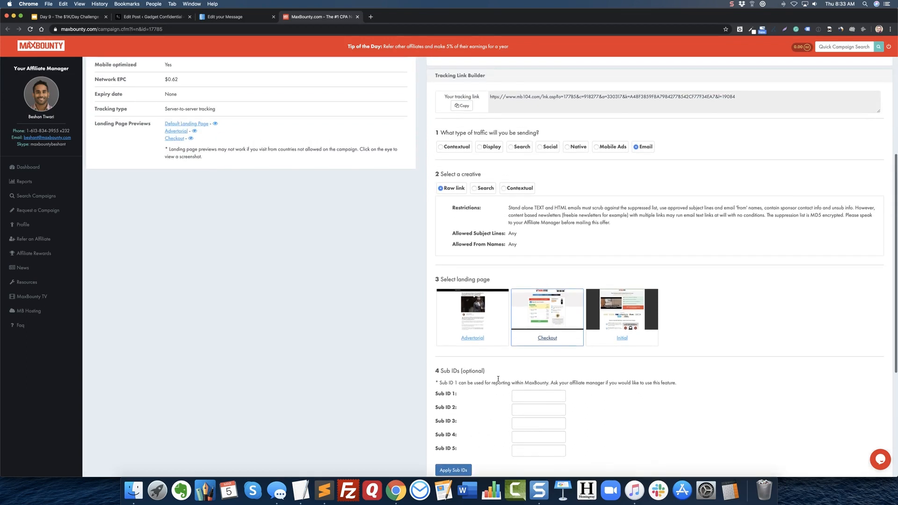
scroll(497, 383, down, 2)
scroll(498, 383, up, 5)
scroll(497, 383, down, 10)
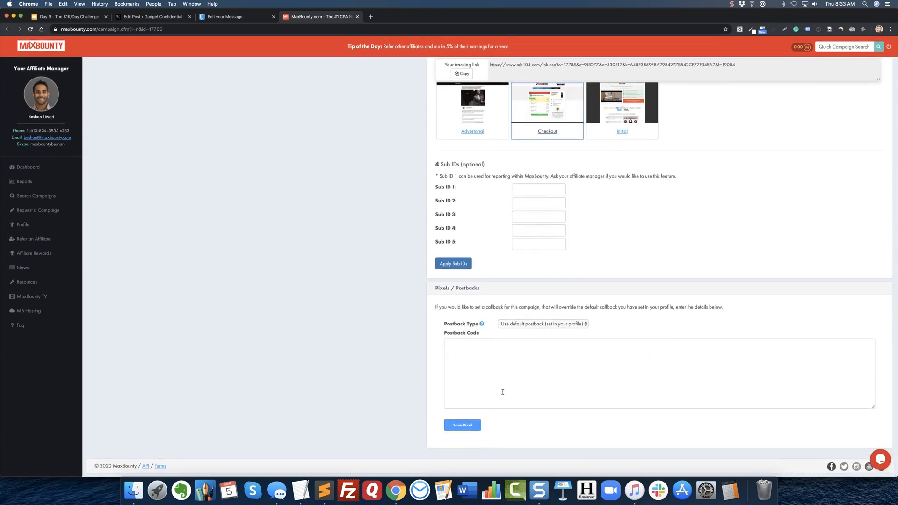
Copy the campaign's email tracking link from MaxBounty and open the Pretty Links list in the Gadget Confidential WordPress dashboard.
scroll(633, 370, up, 8)
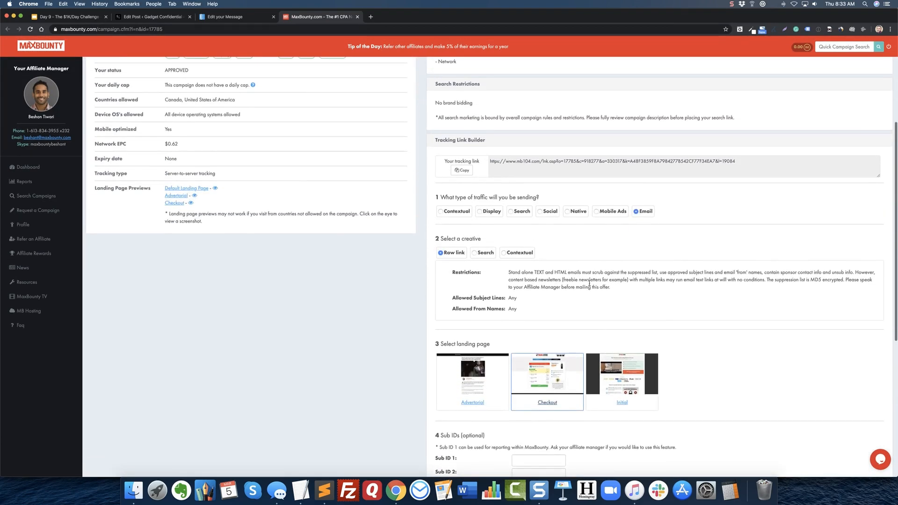
scroll(589, 283, up, 3)
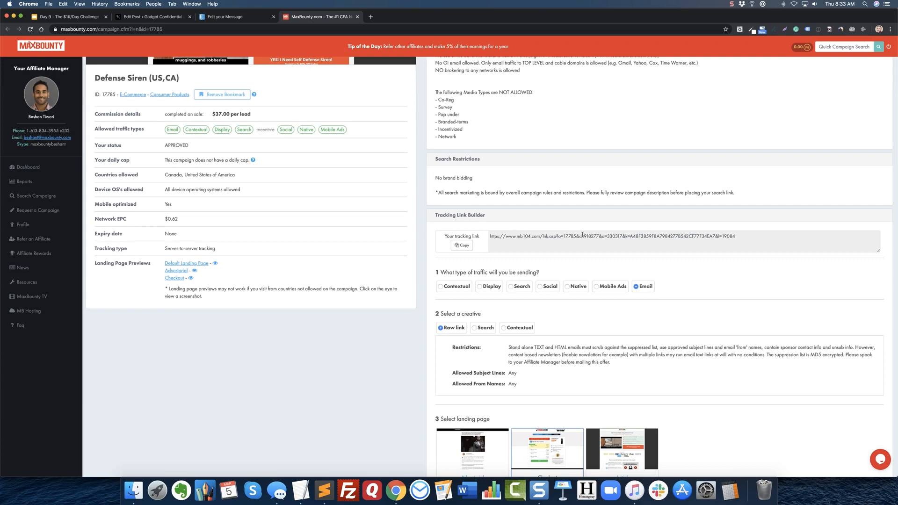
scroll(582, 235, up, 3)
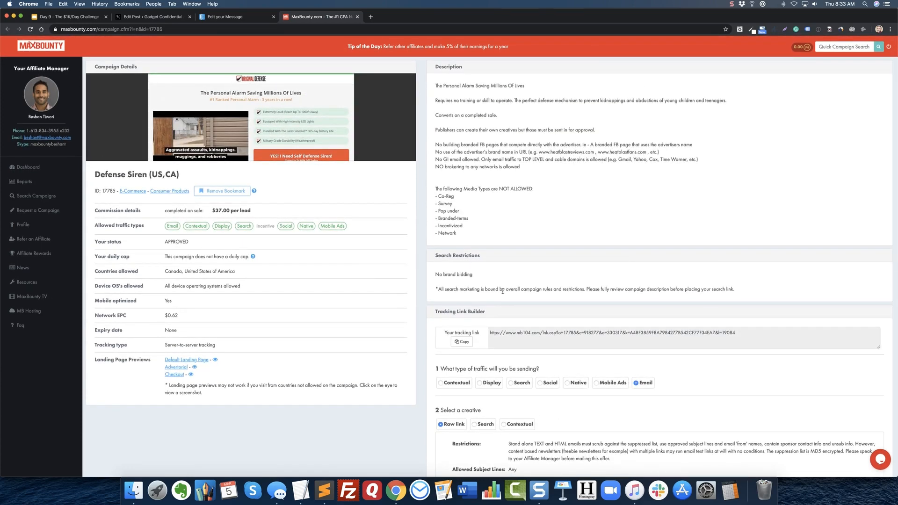
click(462, 342)
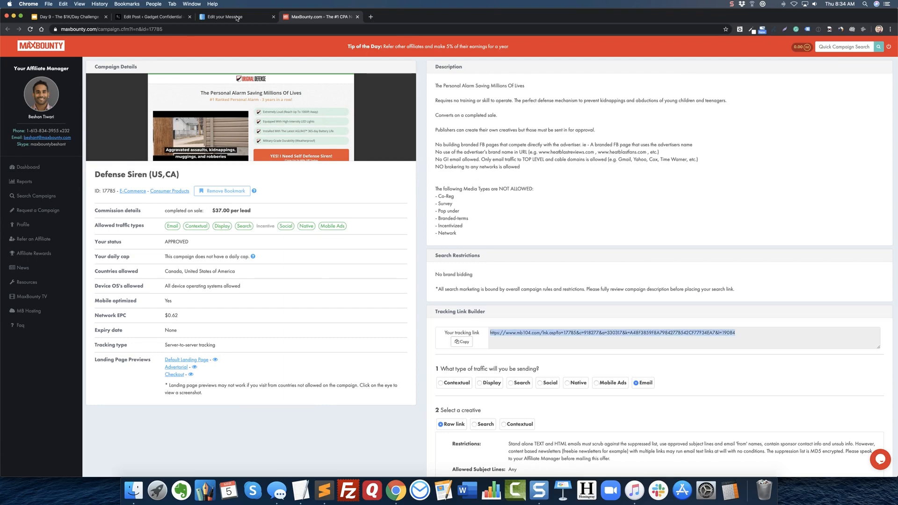
click(155, 17)
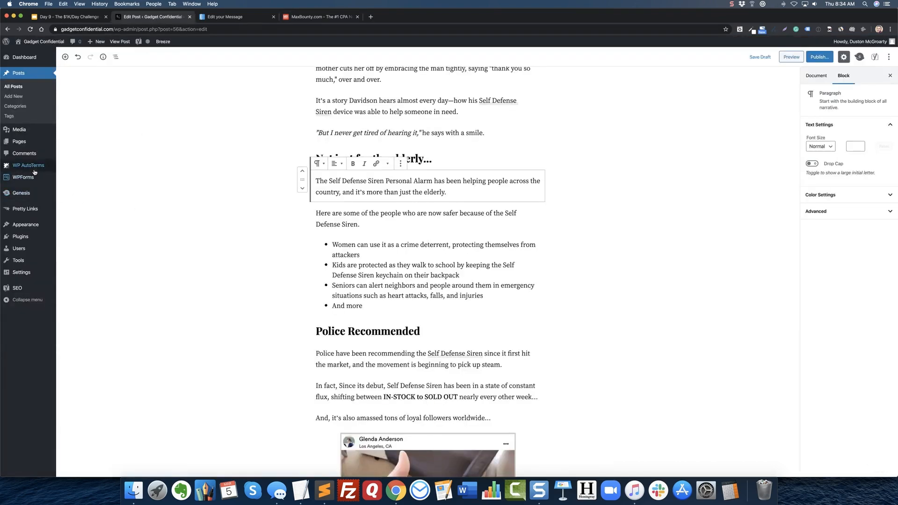
click(24, 209)
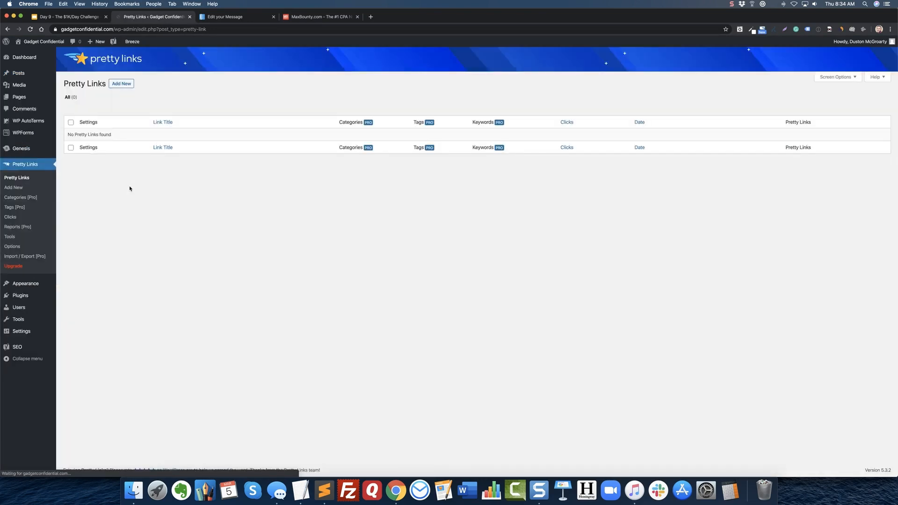
Check the link dialog in the AWeber email and the tracking link on the MaxBounty campaign page.
click(247, 18)
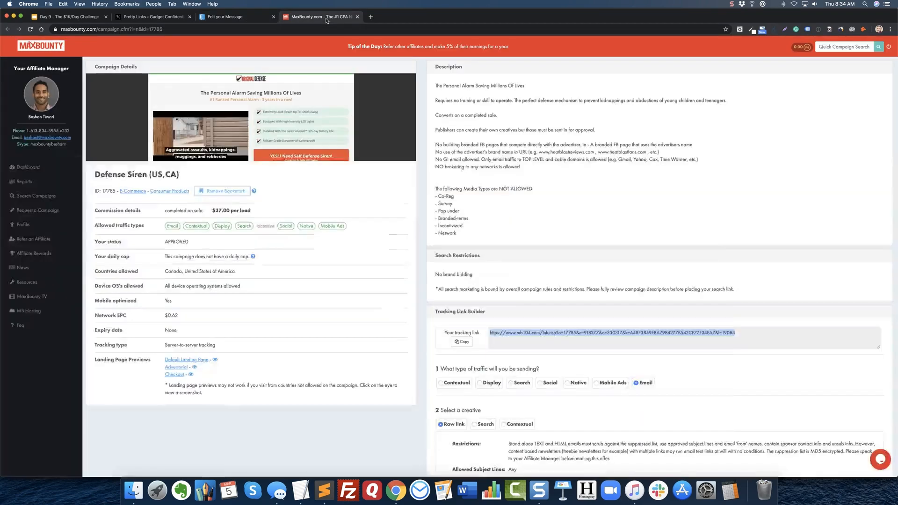
click(327, 18)
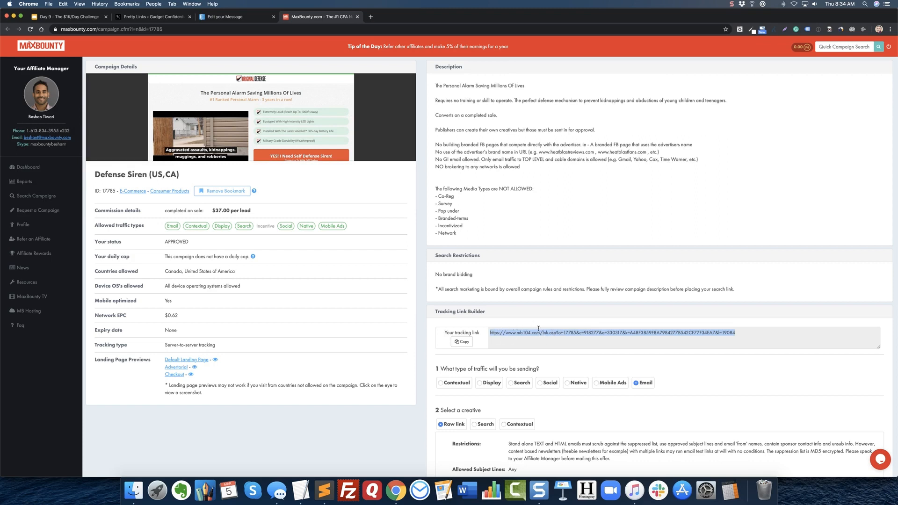
click(463, 187)
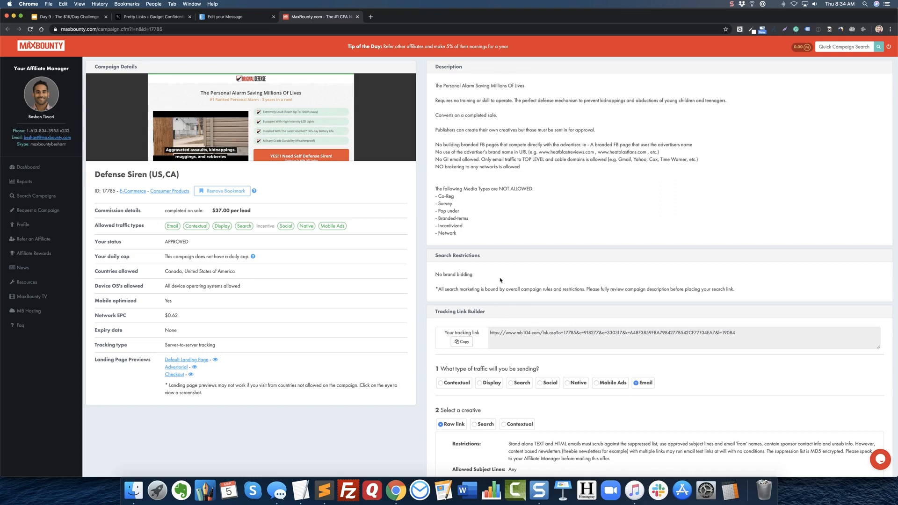
Add a new pretty link in WordPress with the copied MaxBounty tracking link as its target URL.
click(129, 17)
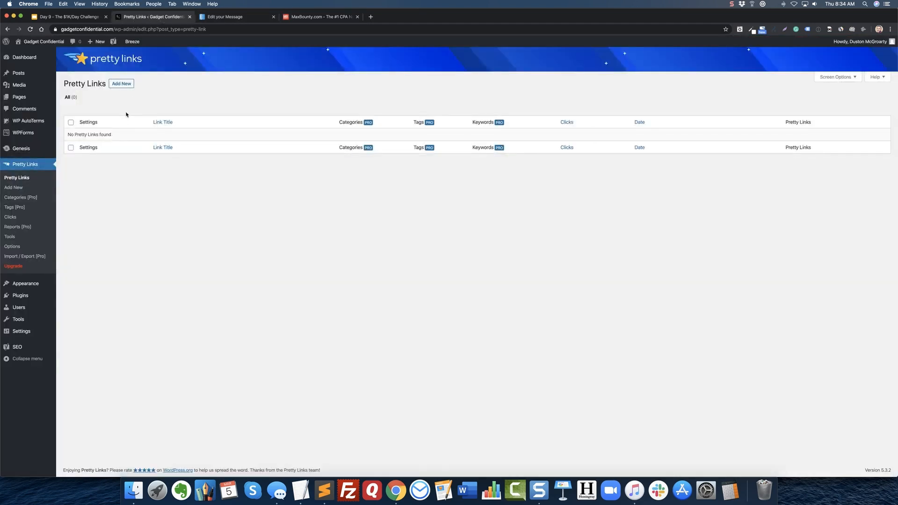
click(121, 85)
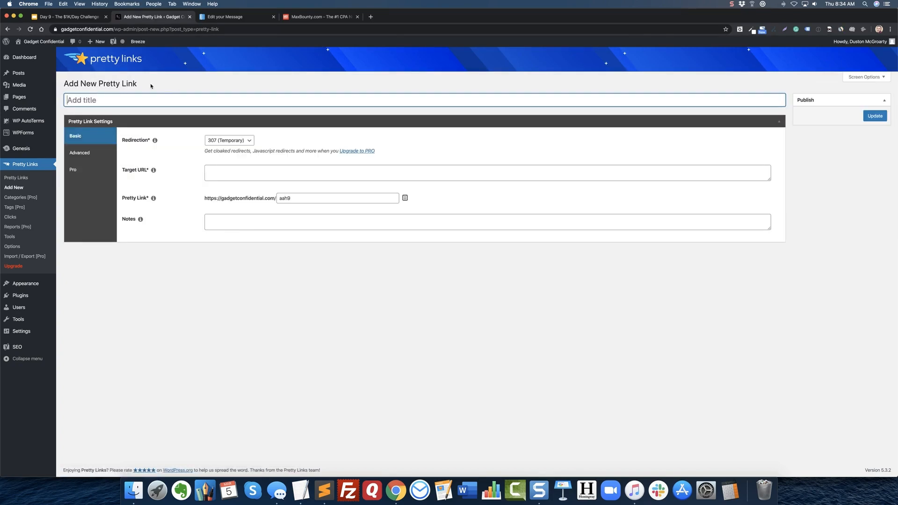
click(235, 168)
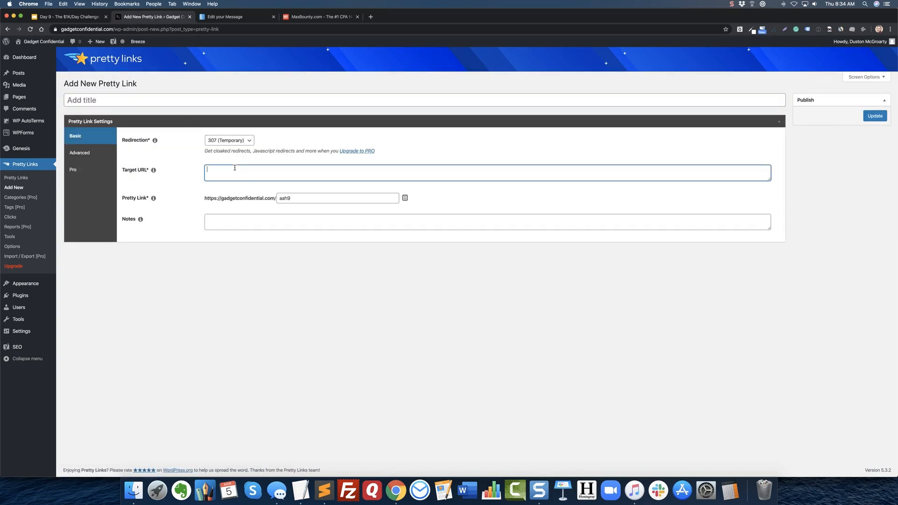
key(super+v)
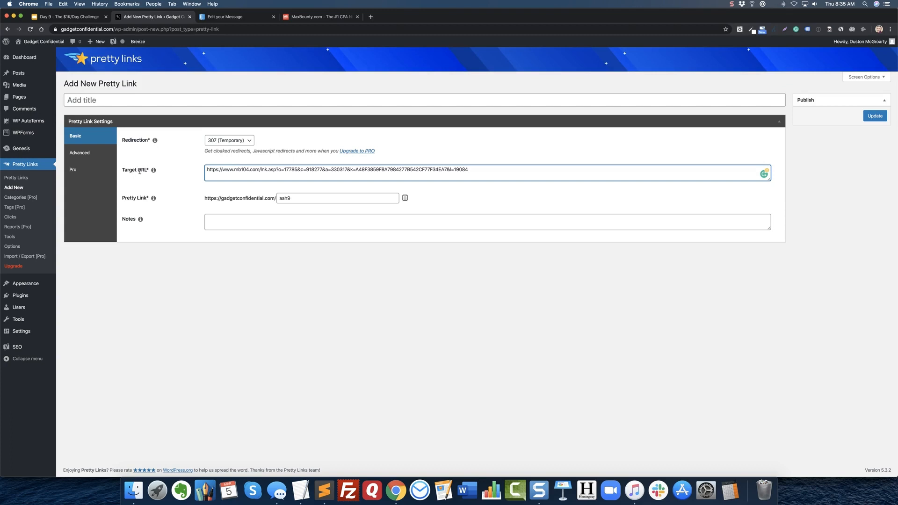
Title the new pretty link "Self Defense Siren (Checkout Page)".
click(149, 101)
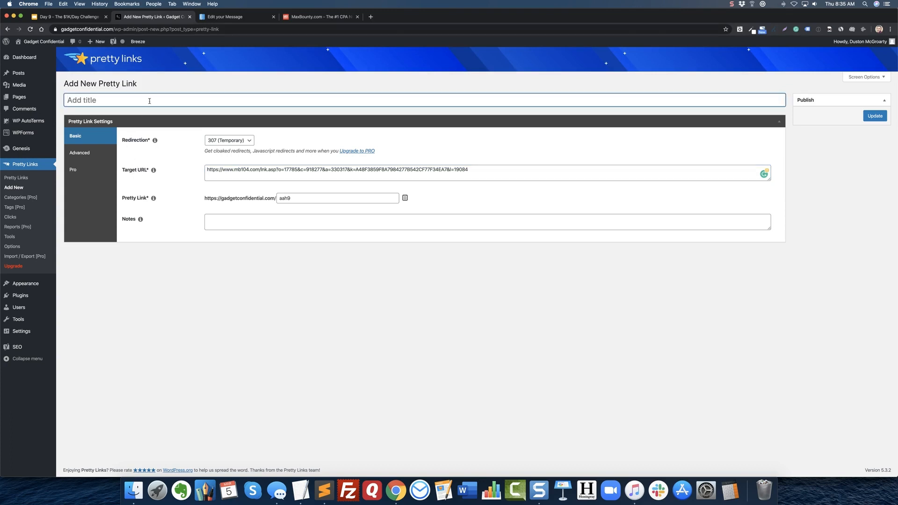
text(Self Defense Siren (Checkout Page))
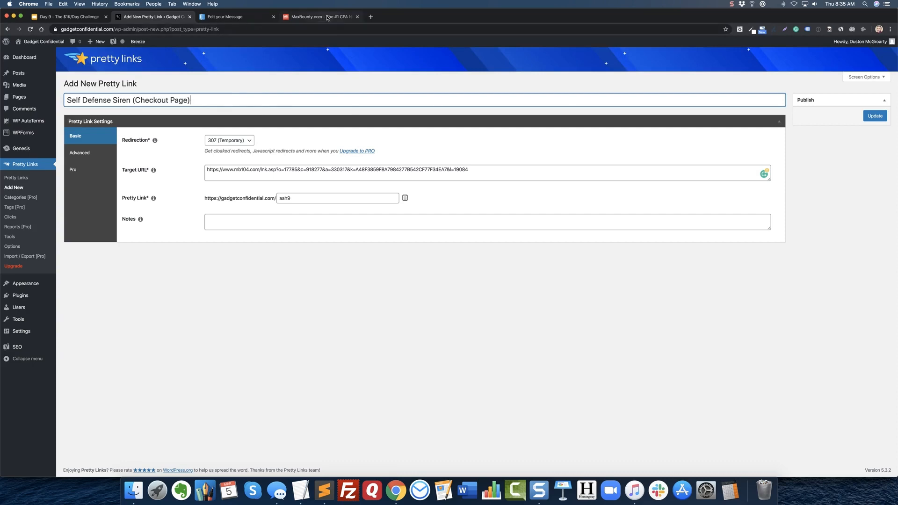
Check the selected landing page in MaxBounty and prefix the pretty link's title with "[MaxBounty]".
click(320, 17)
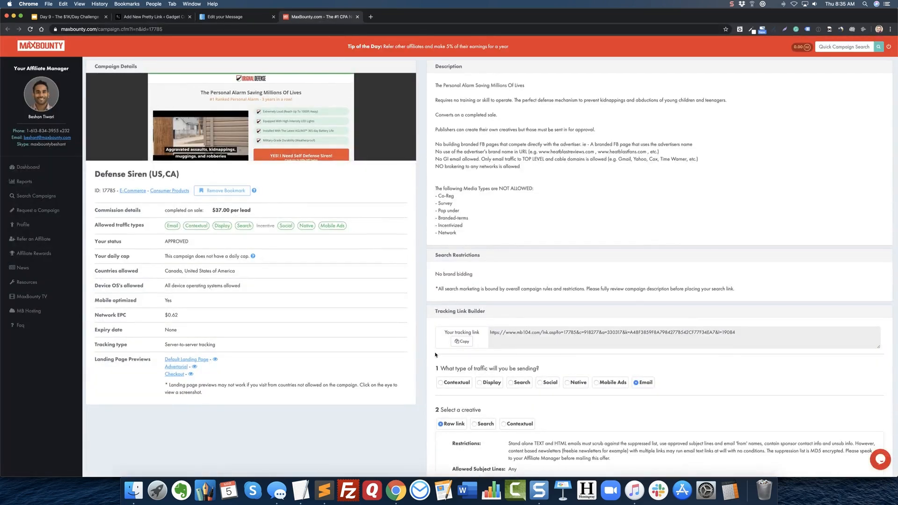
scroll(364, 244, down, 5)
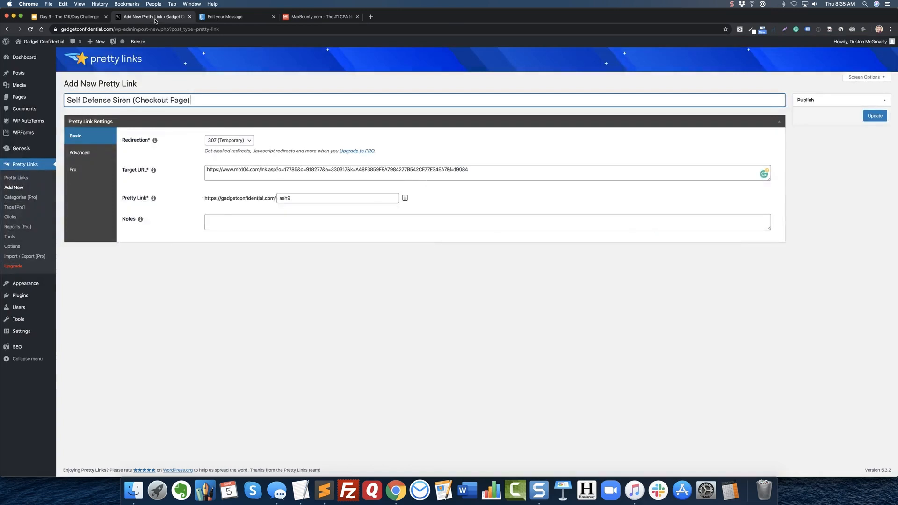
click(156, 17)
text([])
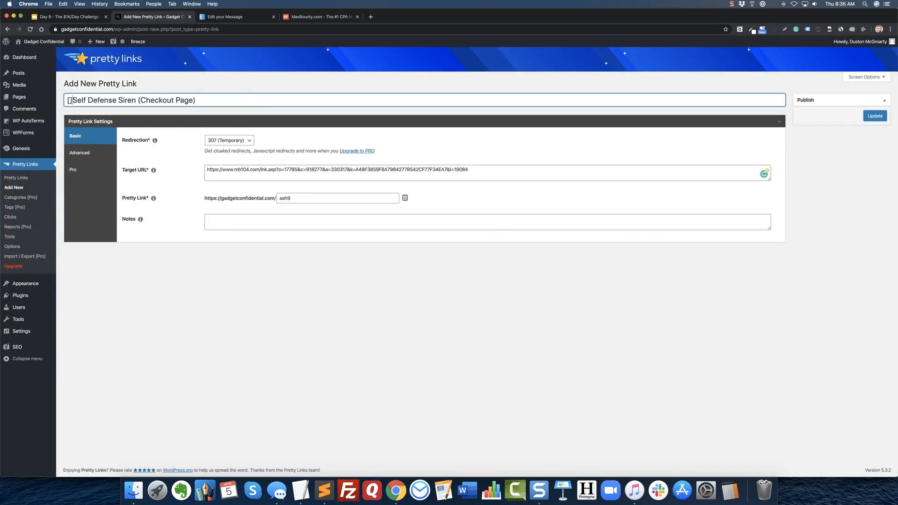
text(MaxBout)
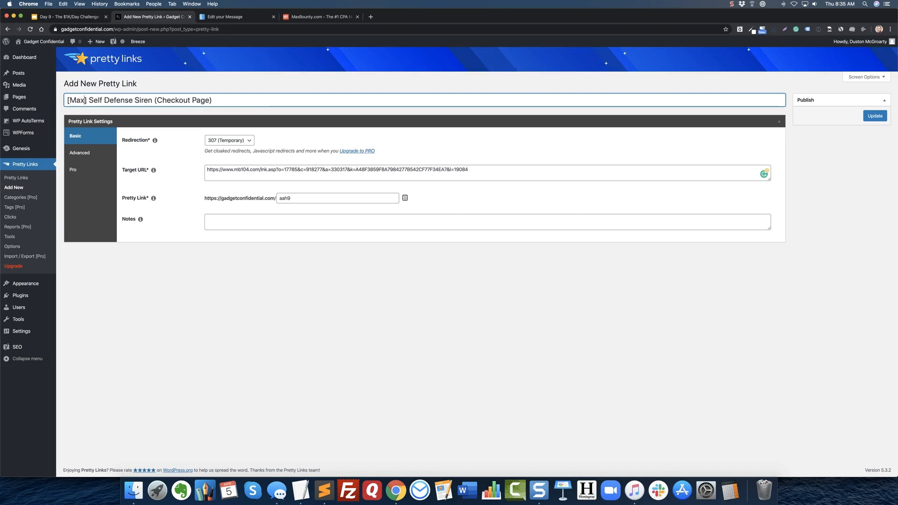
key(BackSpace)
text(nty)
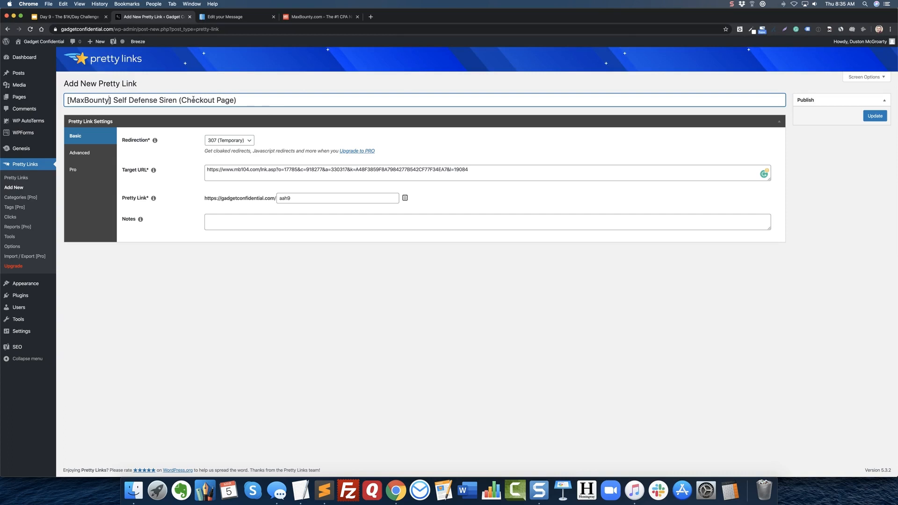
Set the pretty link's slug to "self-defense-siren" and publish the link.
double_click(310, 198)
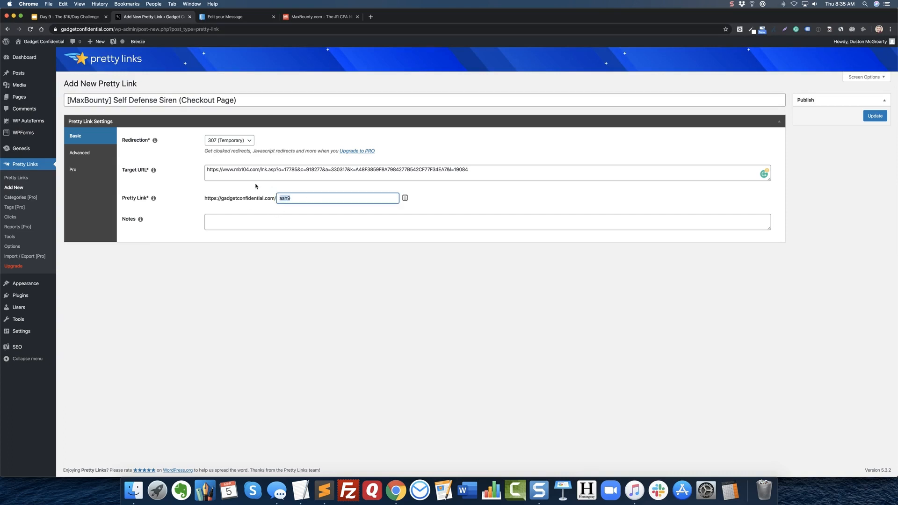
click(287, 201)
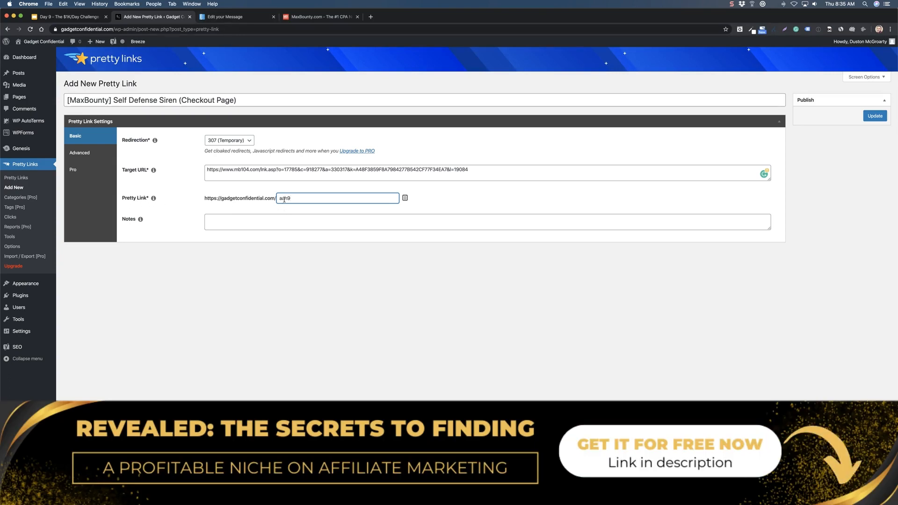
click(230, 18)
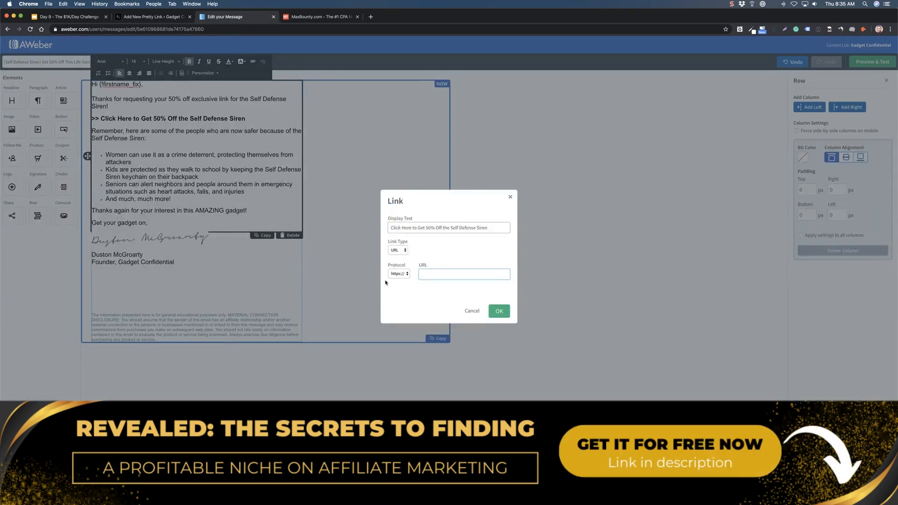
click(165, 19)
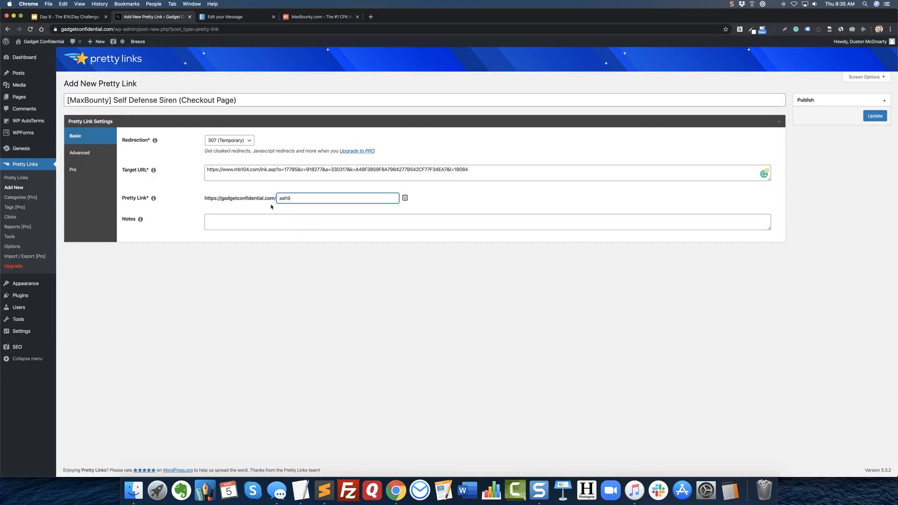
double_click(287, 199)
text(s)
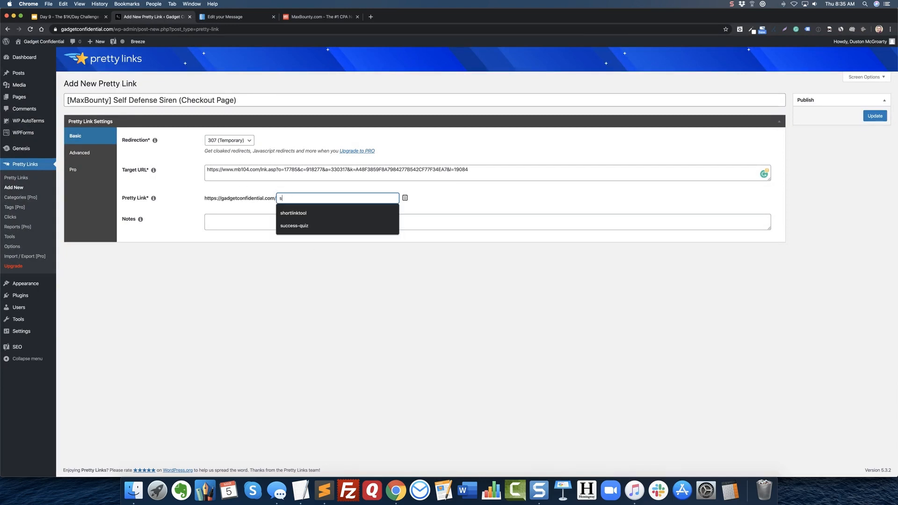
text(elf-def)
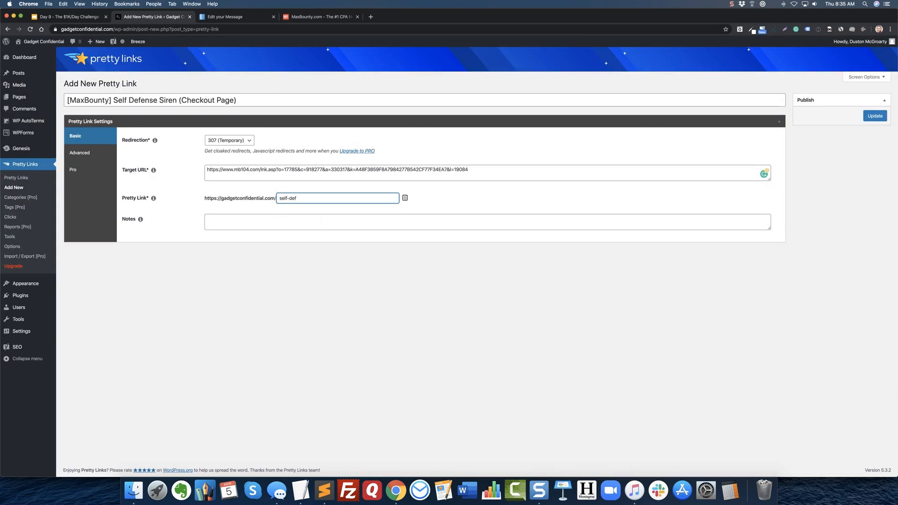
text(nense-siren)
click(873, 117)
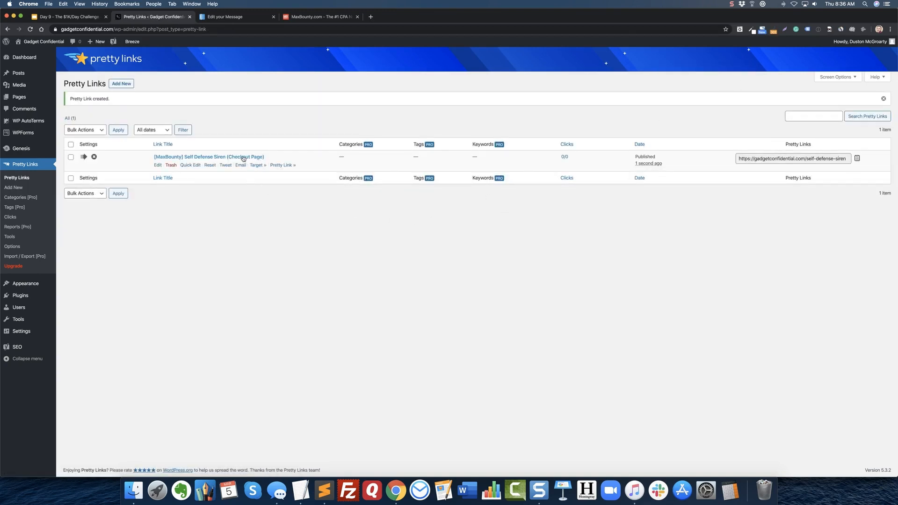
Copy the new pretty link's URL and test its redirect in a new browser tab, closing that tab when done.
click(790, 160)
key(super+c)
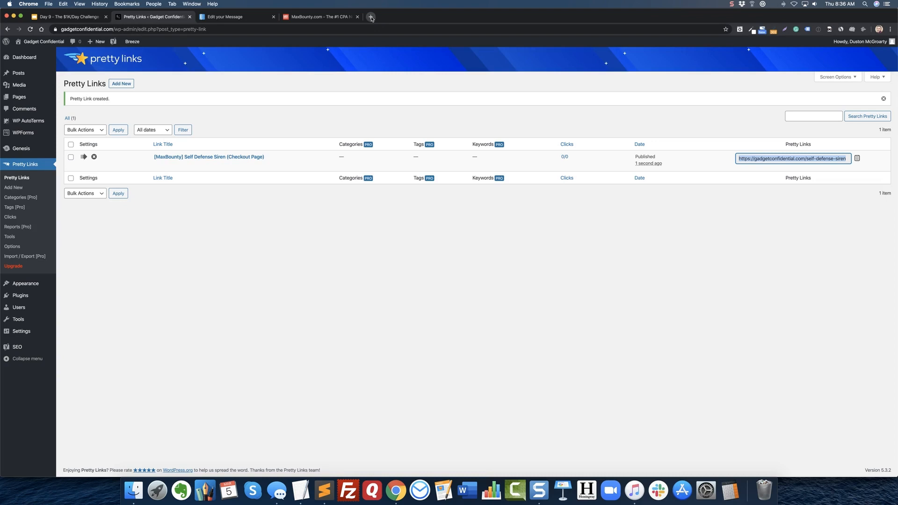
click(371, 17)
key(super+v)
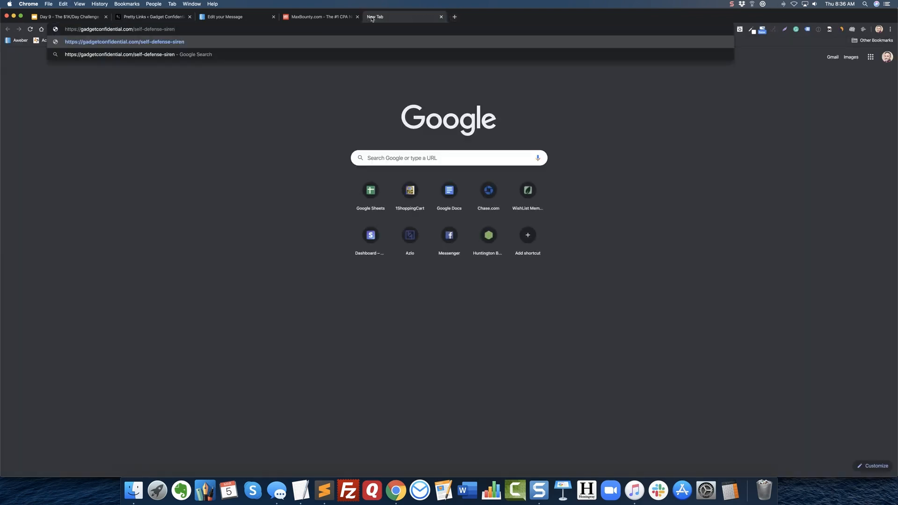
key(Return)
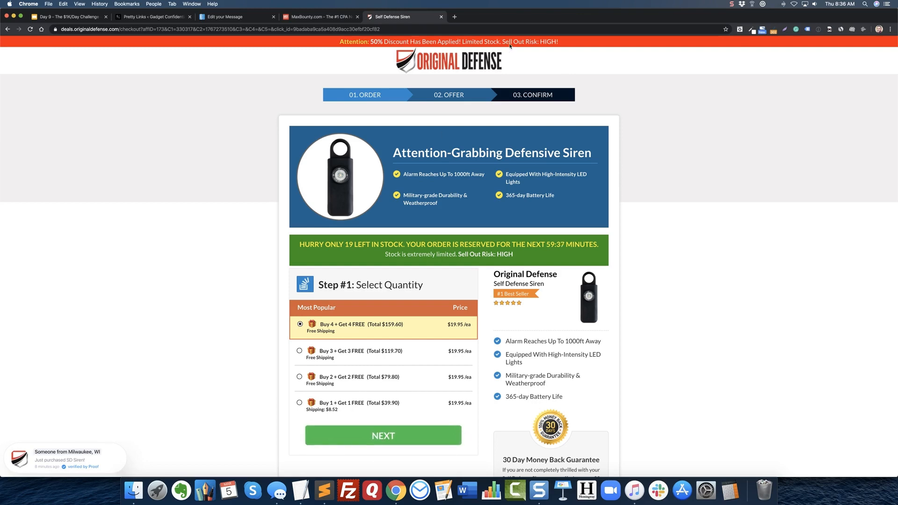
scroll(676, 264, down, 5)
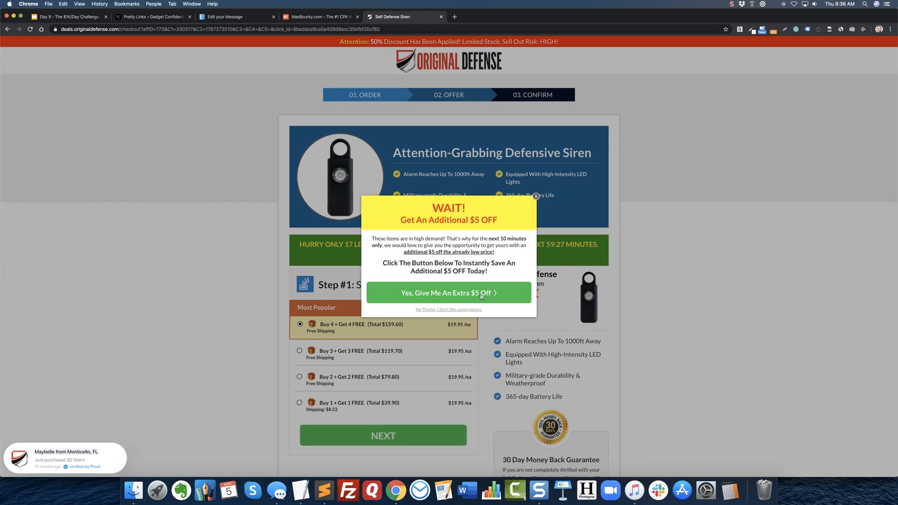
click(441, 17)
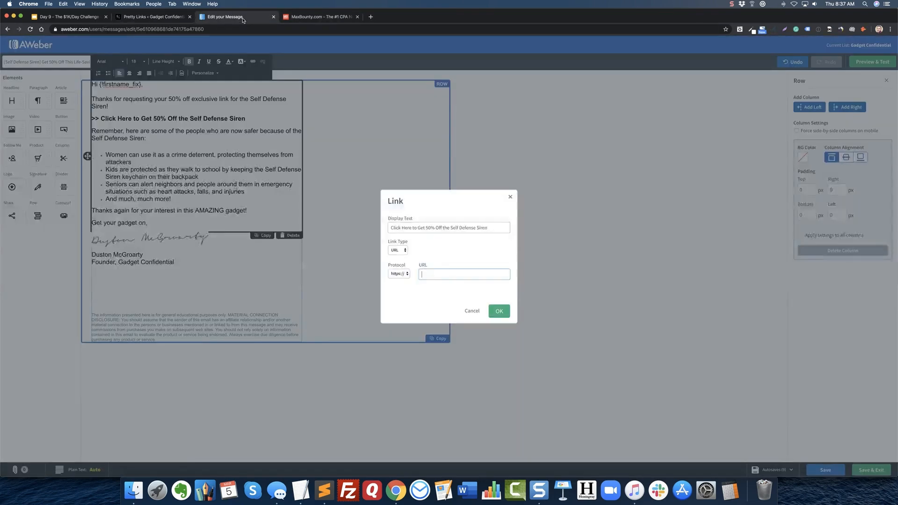
In the AWeber email, link "Click Here to Get 50% Off the Self Defense Siren" to the copied pretty link and save the message.
click(236, 16)
text(gadgetconfidential.com/self-defense-siren)
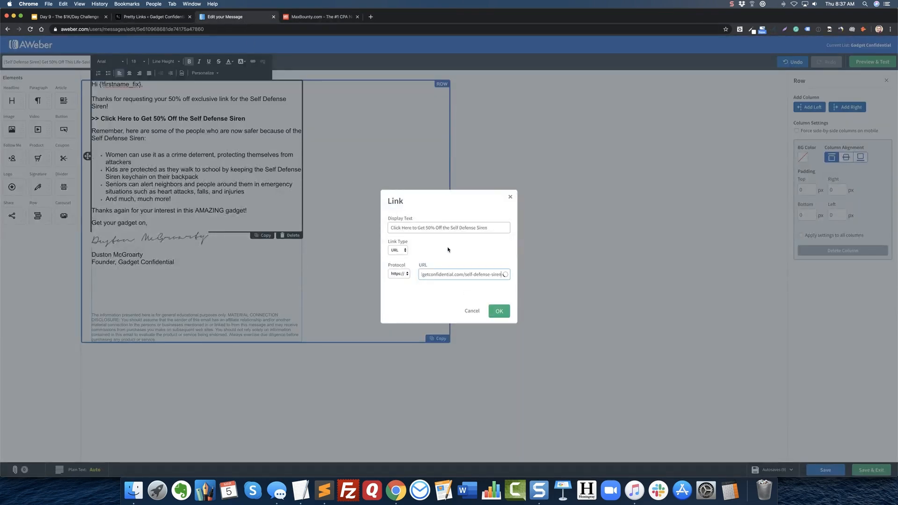
click(503, 313)
click(257, 171)
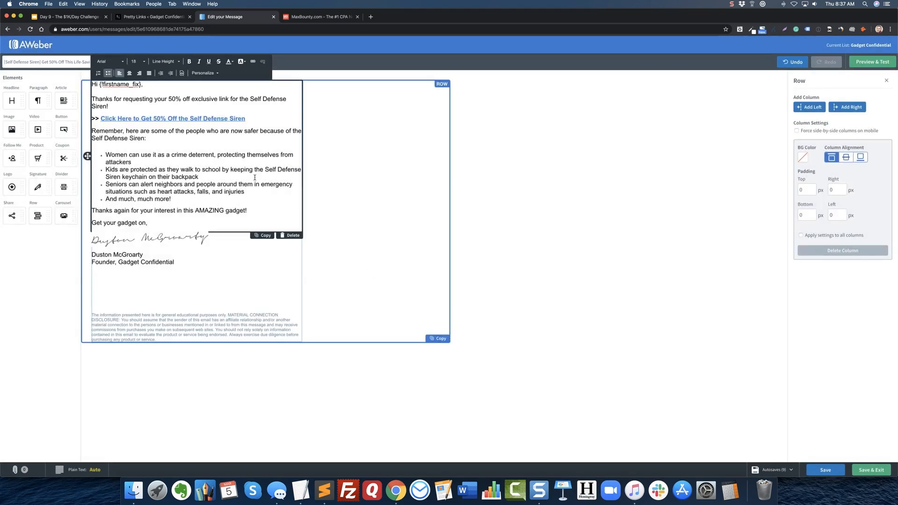
click(817, 475)
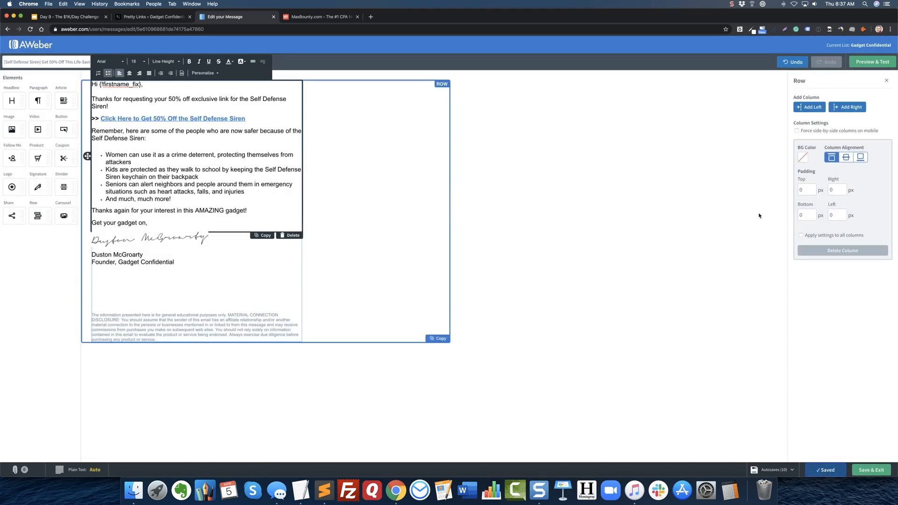
Preview the whole email in the mobile device view and return to the desktop preview.
click(870, 63)
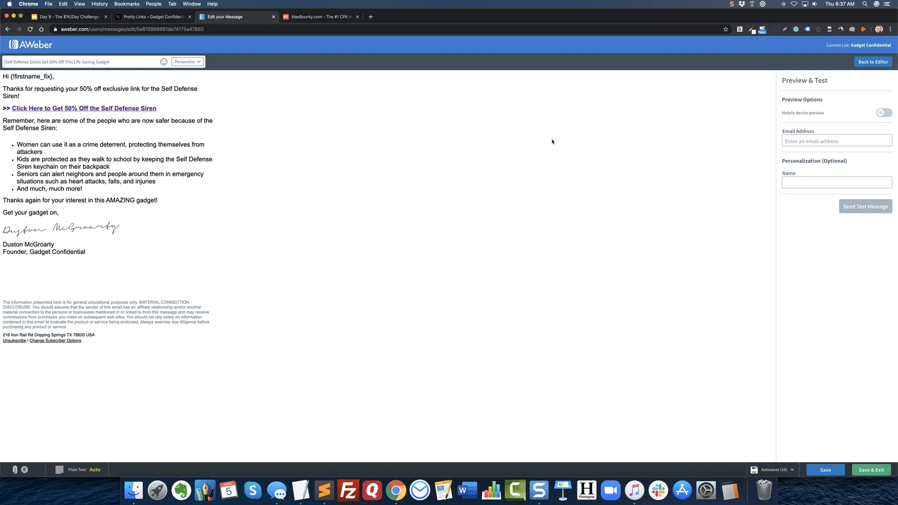
click(885, 113)
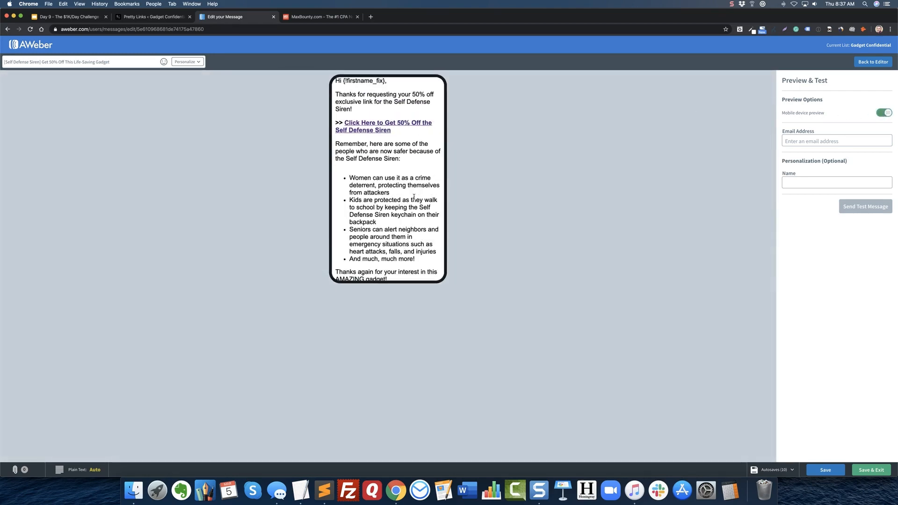
scroll(394, 211, down, 10)
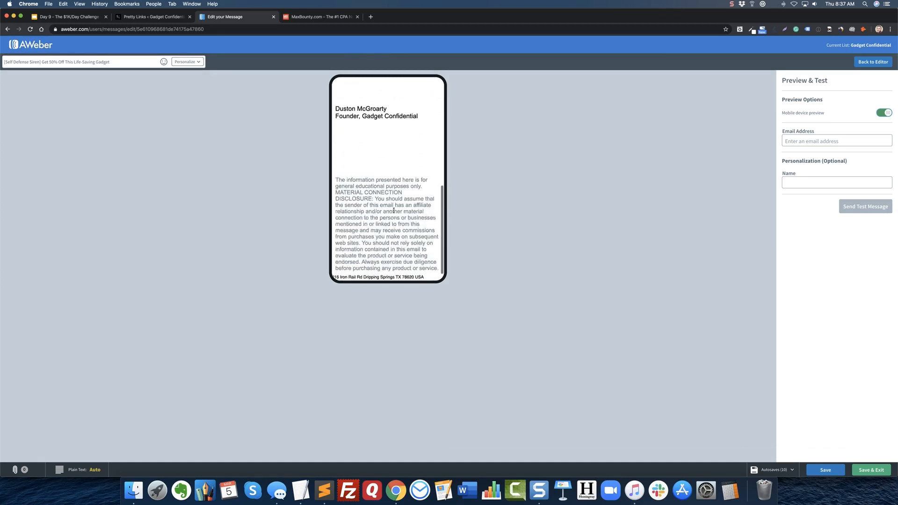
scroll(393, 207, up, 10)
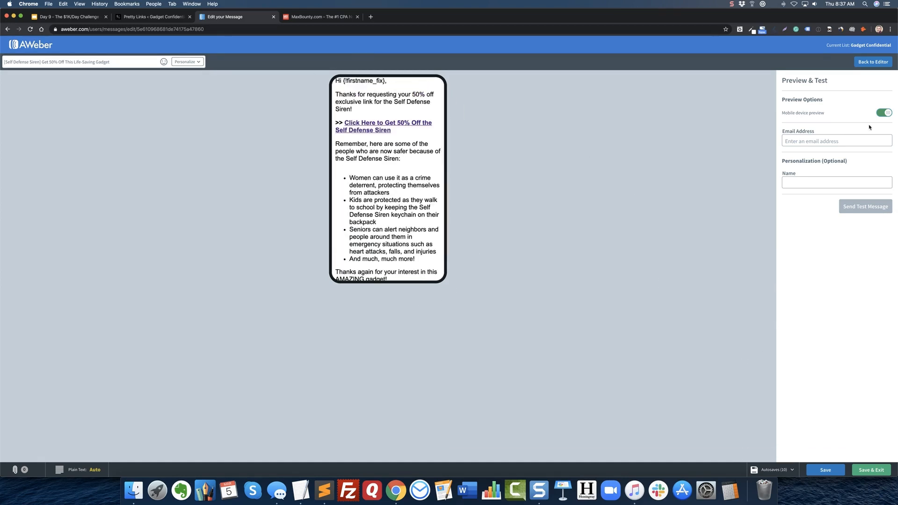
click(883, 113)
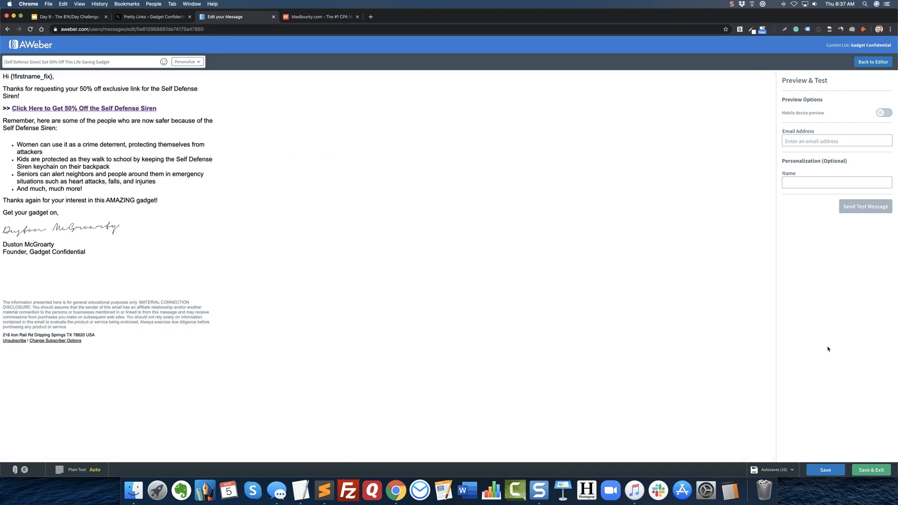
Save and exit the email draft and open the list of campaigns.
click(868, 468)
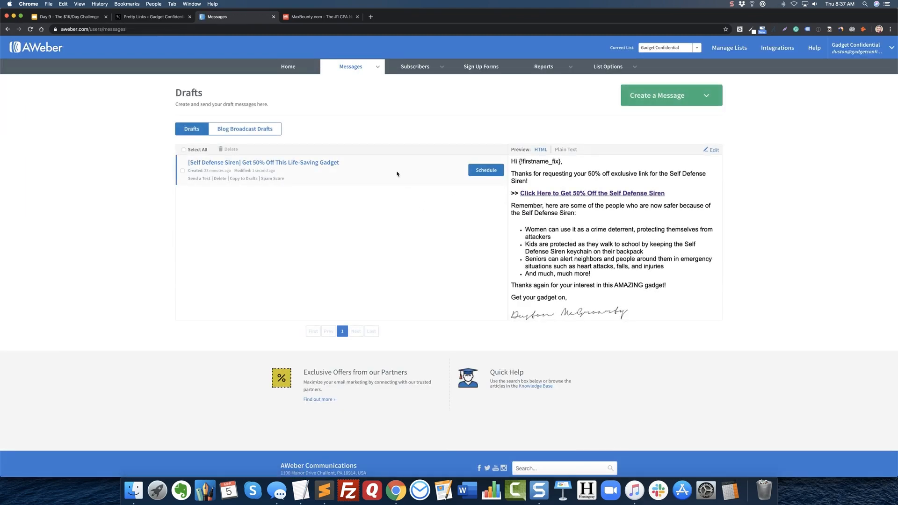
mouse_move(350, 66)
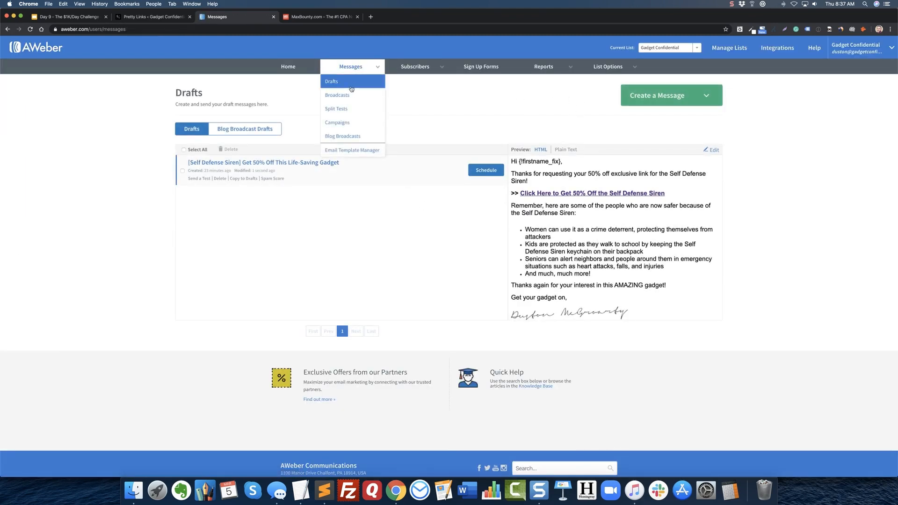
click(337, 122)
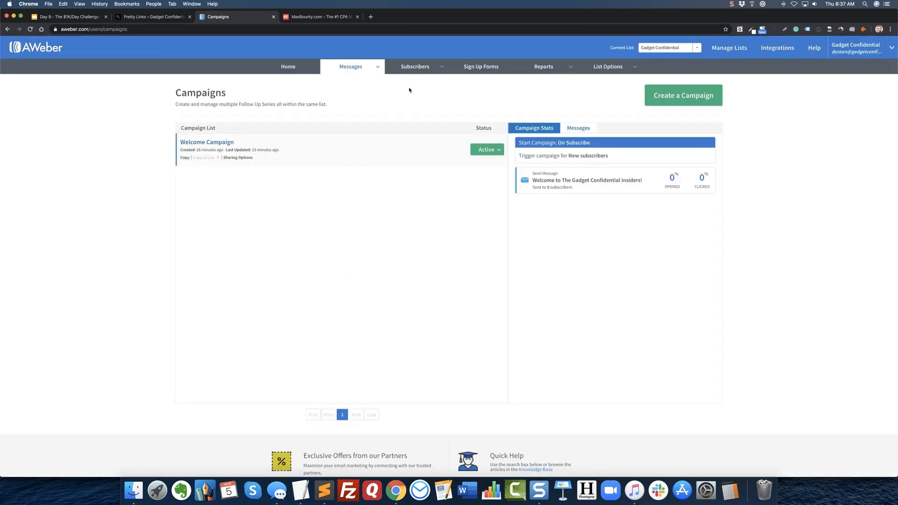
Create a new campaign named "Self Defense Siren Campaign".
click(683, 95)
click(406, 133)
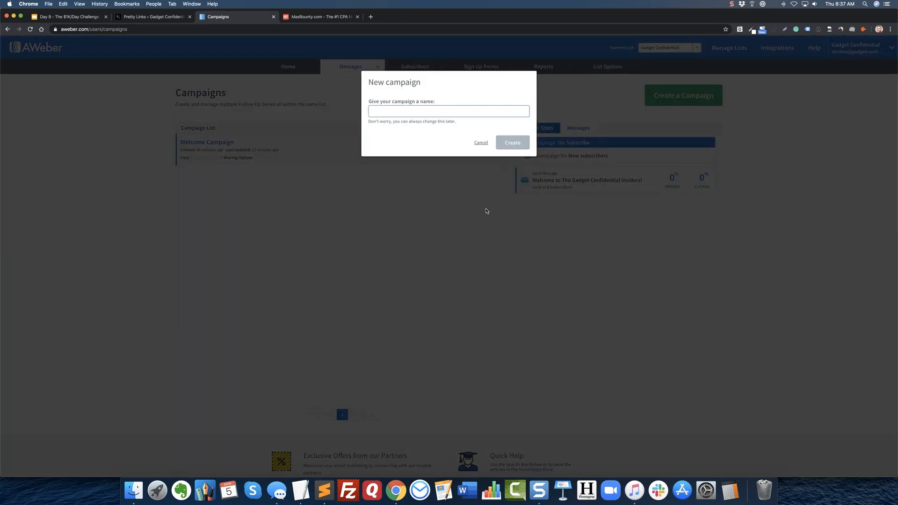
text(Self De)
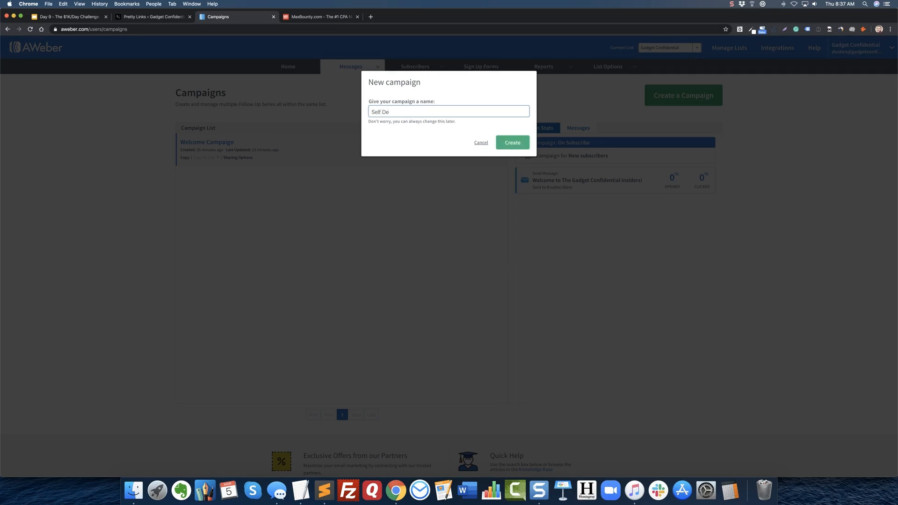
text(nfense Siren Campaign)
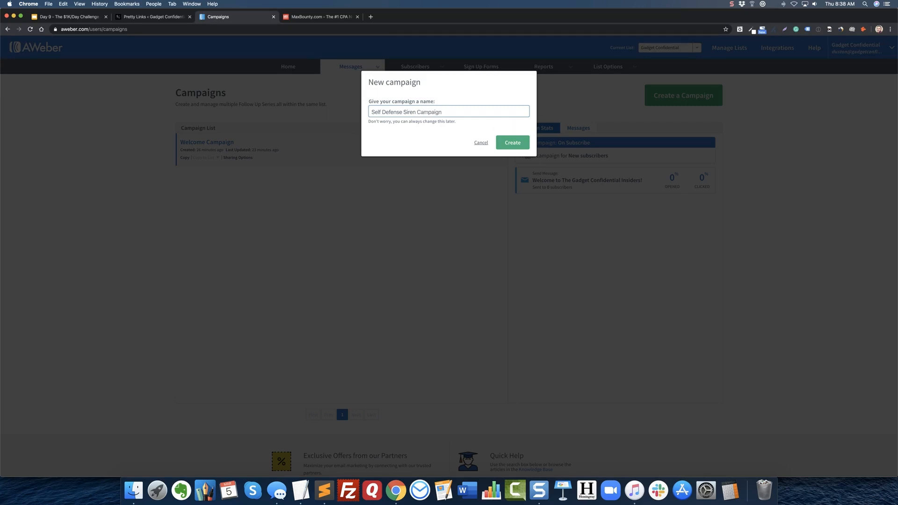
click(519, 148)
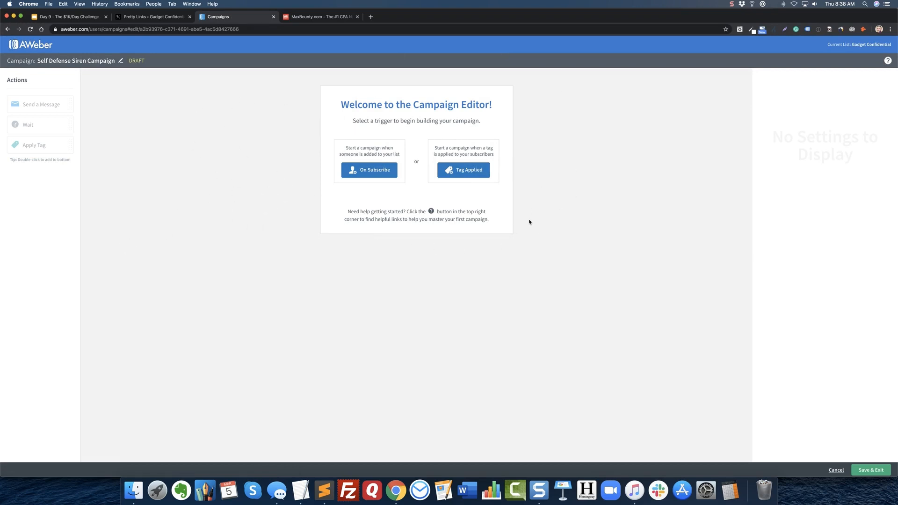
Start the campaign with the Tag Applied trigger and add a Send Message action using the "[Self Defense Siren] Get 50% Off This Life-Saving Gadget" draft.
click(465, 171)
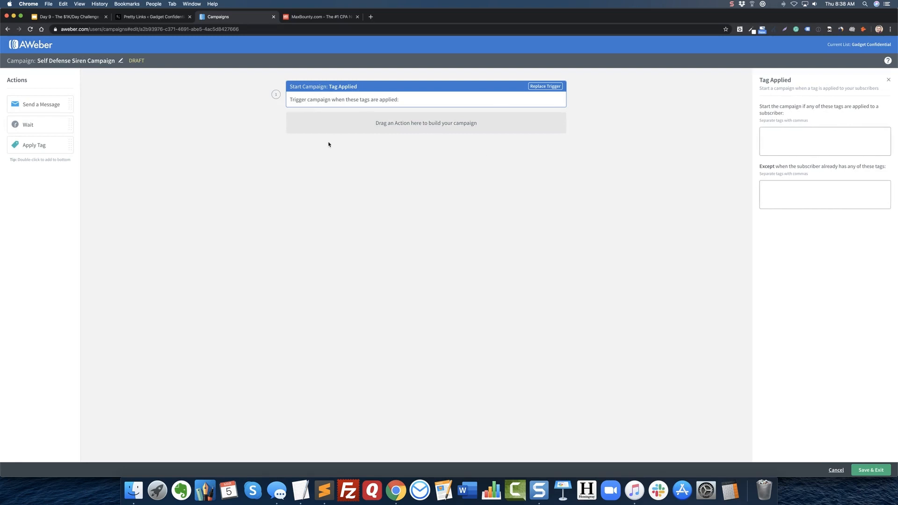
drag(28, 104, 392, 120)
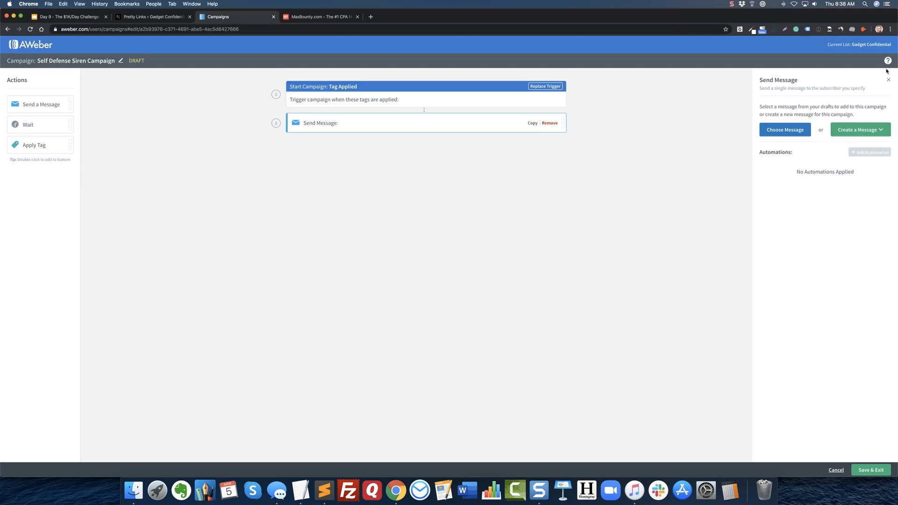
click(799, 132)
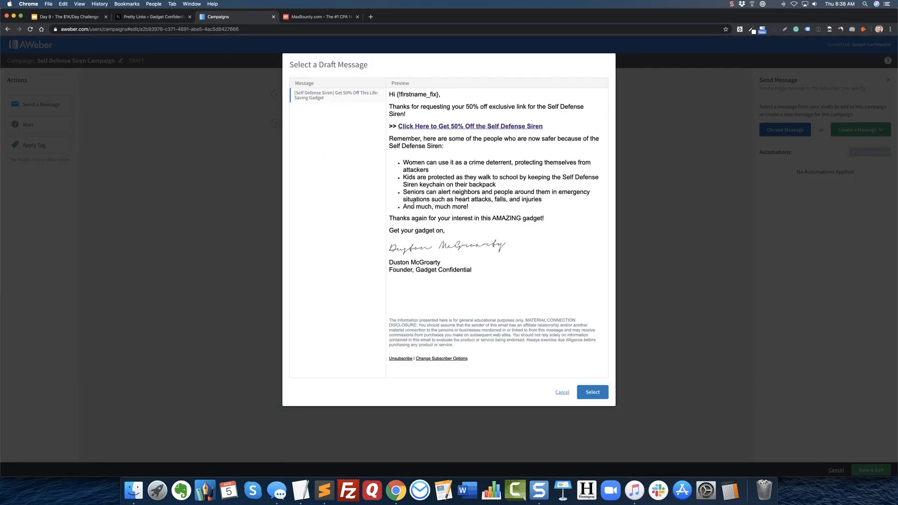
click(591, 393)
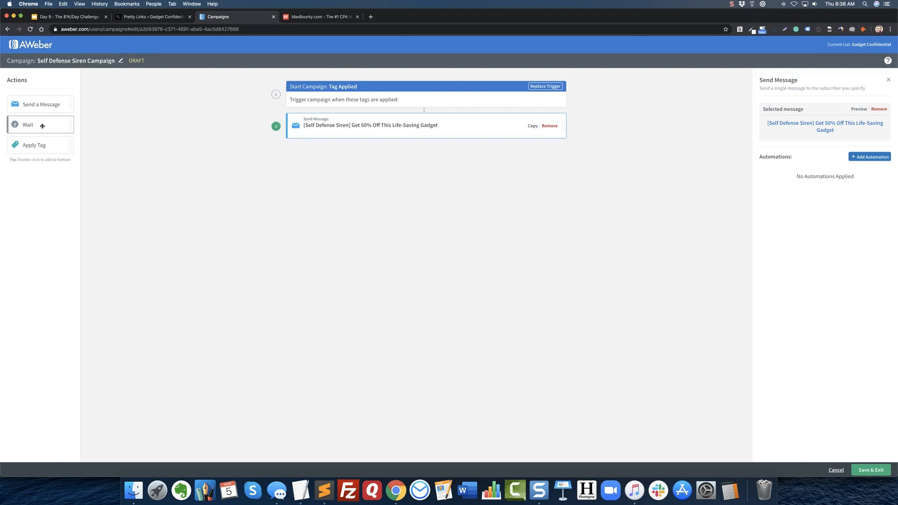
Add a Wait action after the campaign message and an Apply Tag action below it.
drag(42, 126, 418, 148)
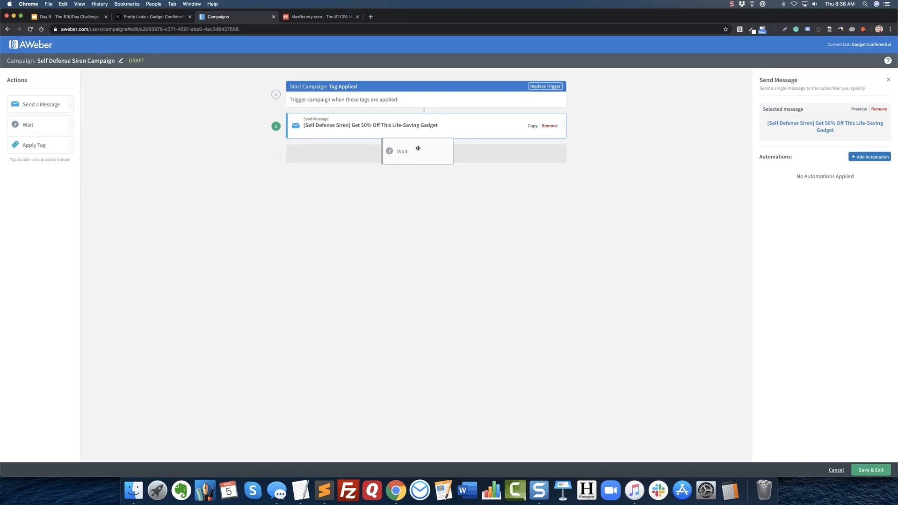
mouse_move(418, 148)
mouse_down()
mouse_move(398, 132)
mouse_move(407, 152)
mouse_move(426, 151)
mouse_up()
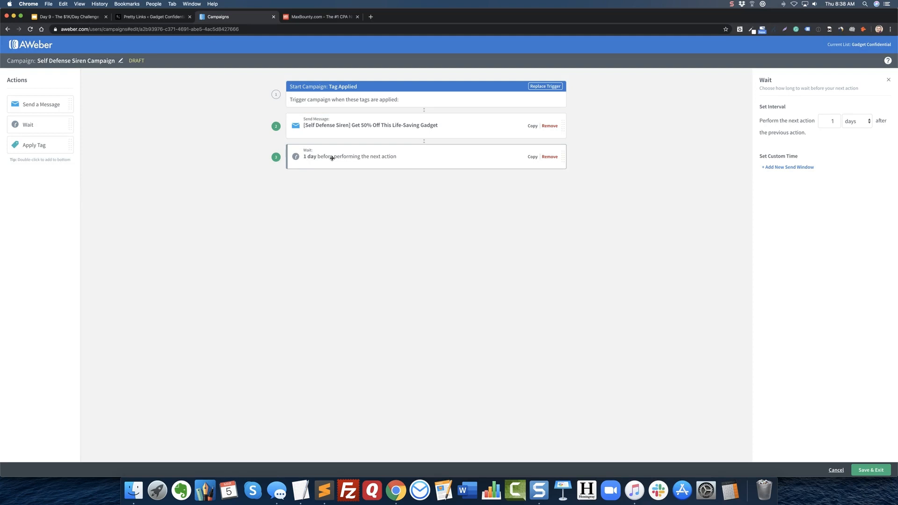
drag(26, 138, 421, 178)
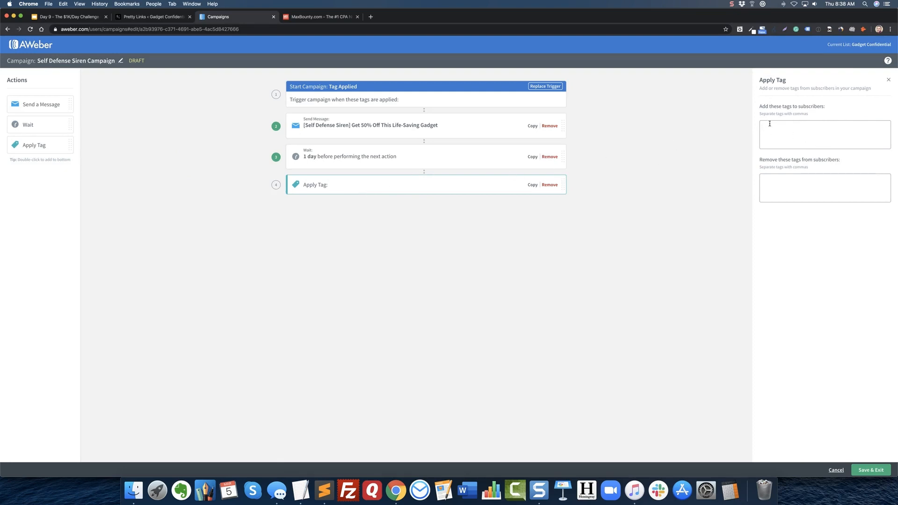
Set the Apply Tag action at the end of the campaign to add the tag "ready for broadcasts".
text(ready for broadcasts)
key(Return)
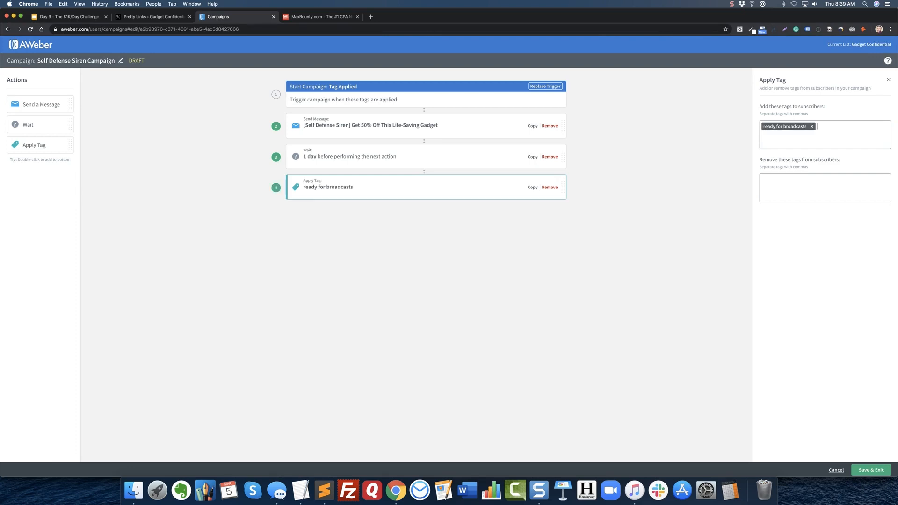
click(622, 215)
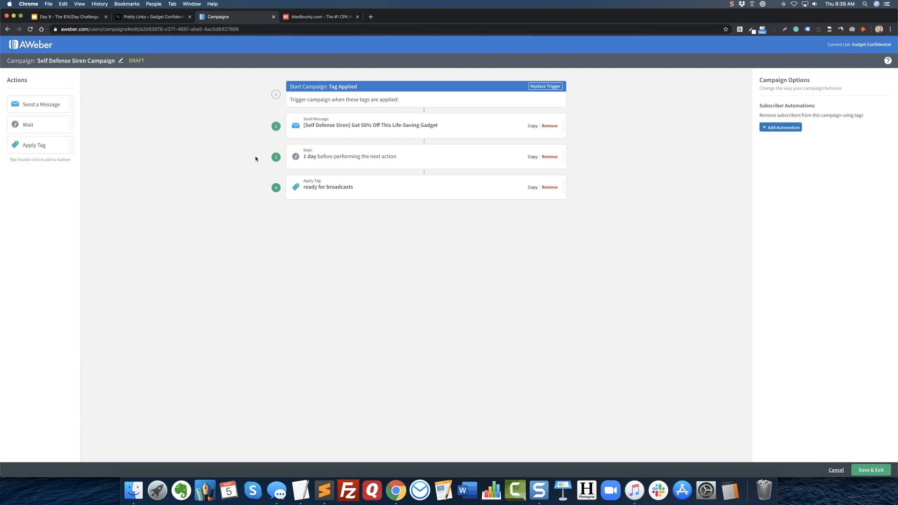
click(371, 99)
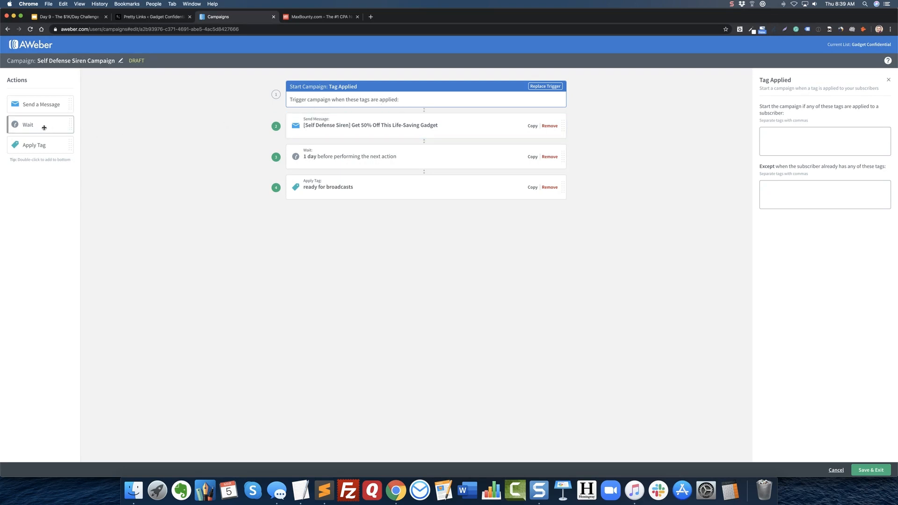
drag(52, 148, 434, 120)
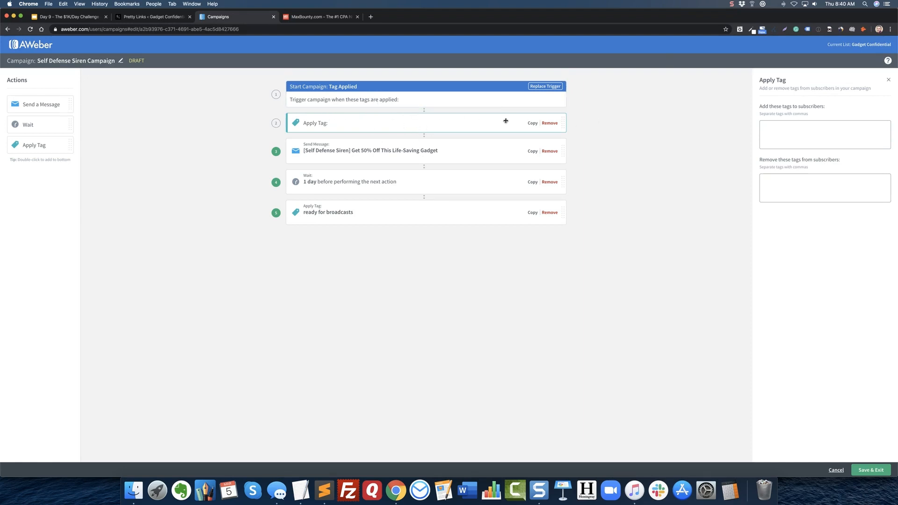
click(549, 123)
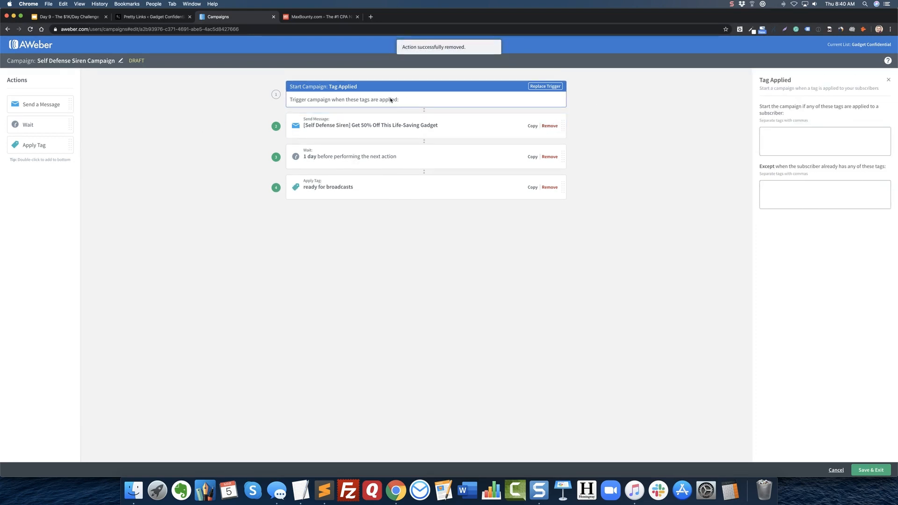
Set the Tag Applied trigger to start the campaign when the tag "self defense siren" is applied.
click(774, 129)
text(self defen)
key(BackSpace)
text(ense)
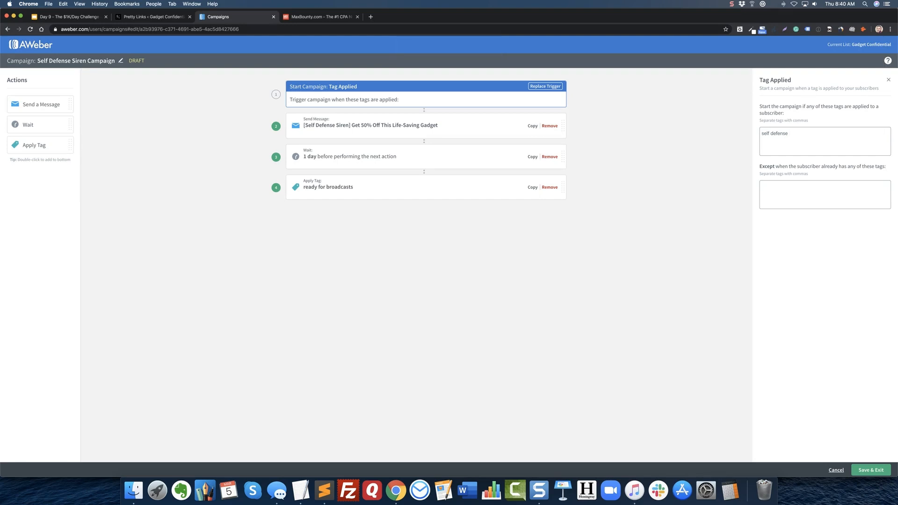
text( siren)
key(Return)
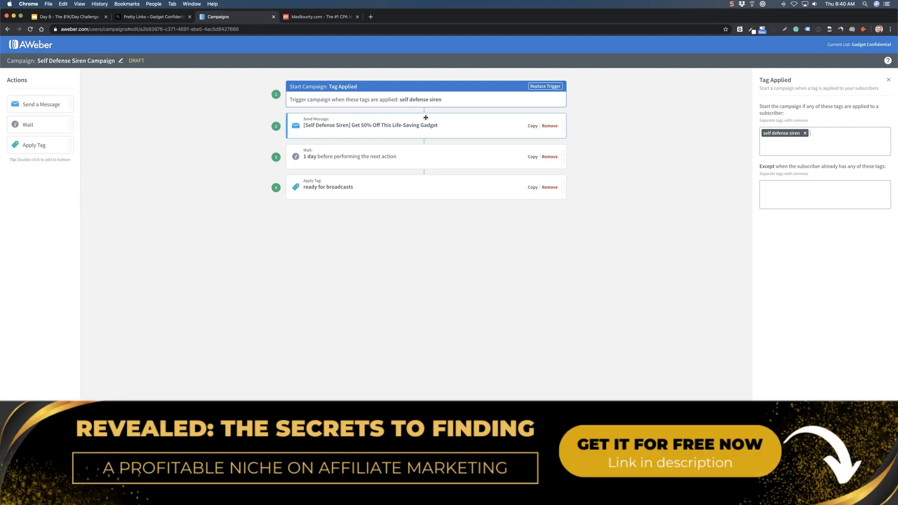
Insert an Apply Tag action between the trigger and the message that removes the tag "ready for broadcasts" from subscribers.
click(375, 186)
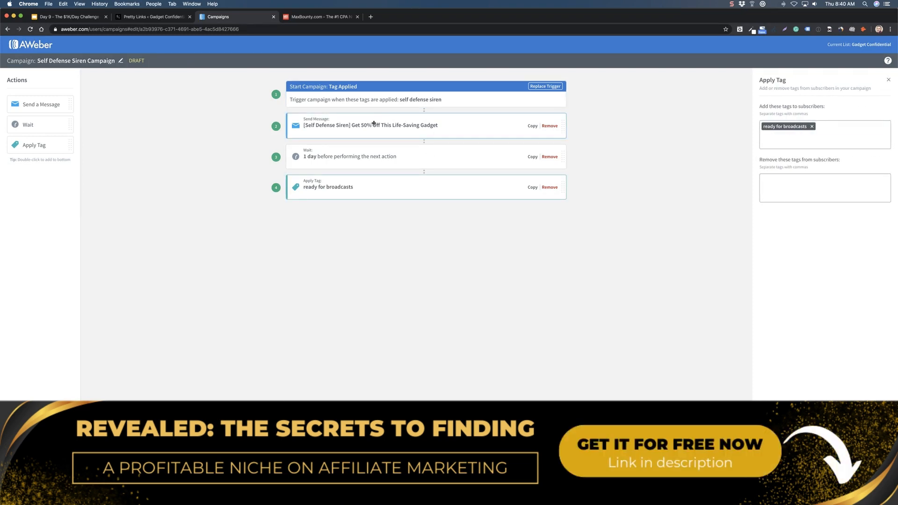
click(337, 100)
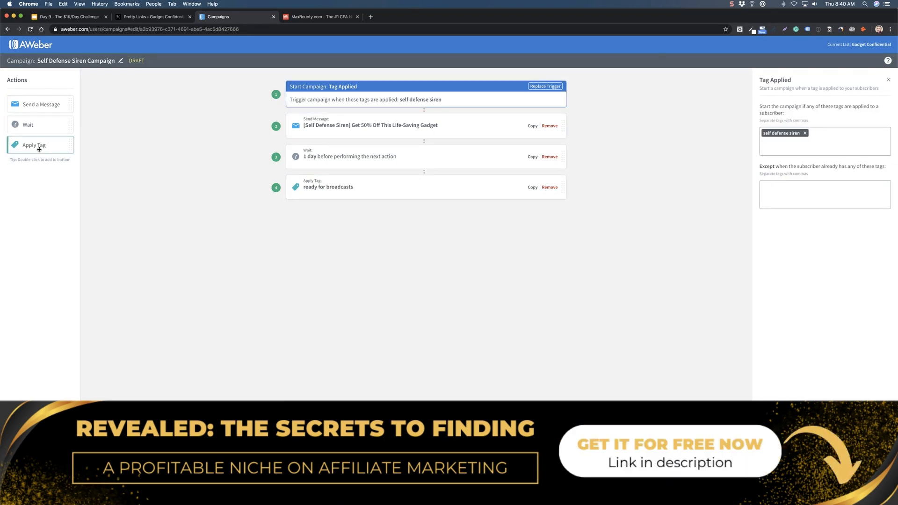
drag(34, 145, 385, 116)
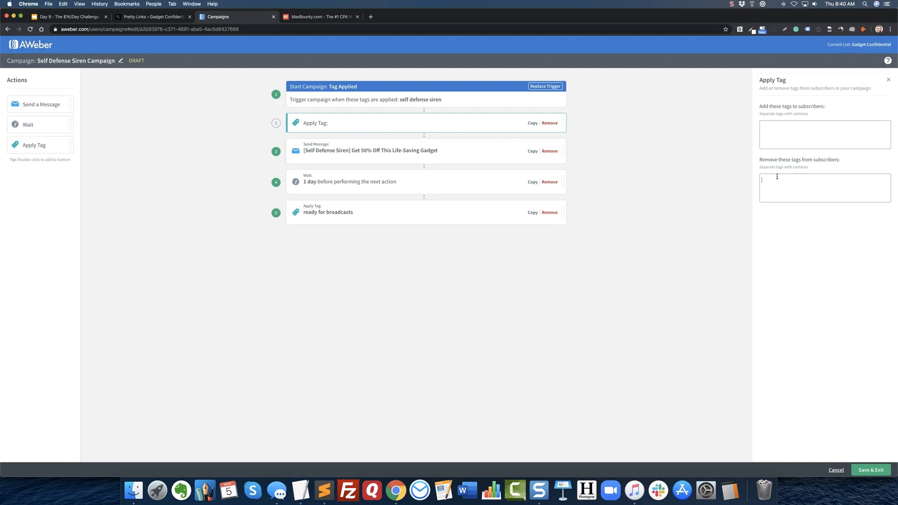
text(ready for broadcasts)
key(Return)
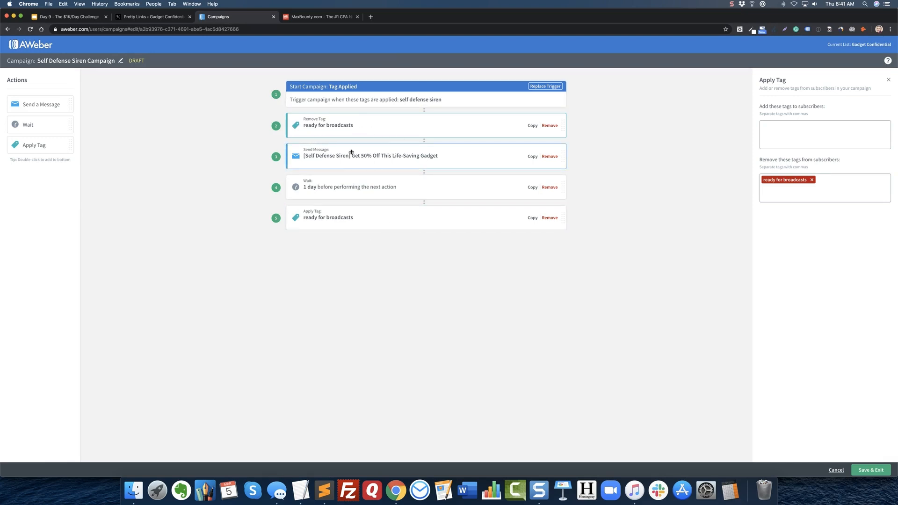
mouse_move(20, 128)
mouse_down()
mouse_move(414, 150)
mouse_move(301, 125)
mouse_move(271, 156)
mouse_move(29, 117)
mouse_up()
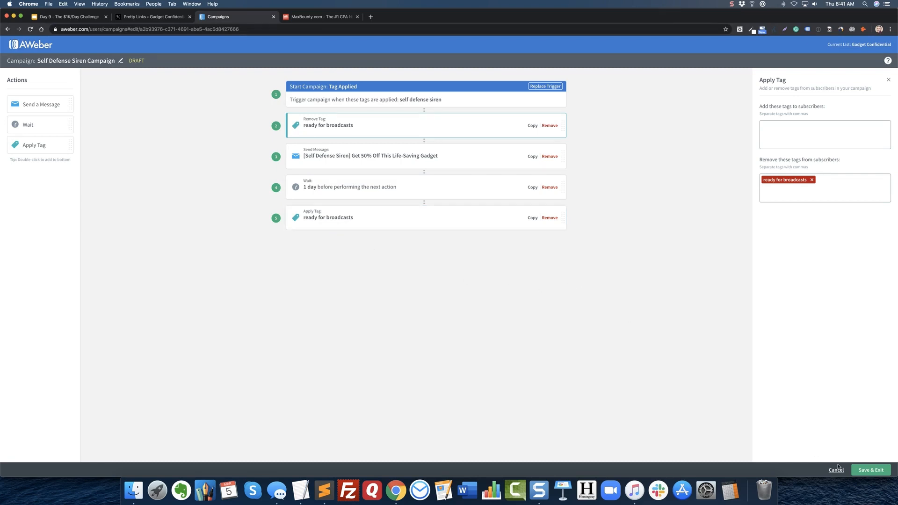
Save and exit the campaign and activate the Self Defense Siren Campaign.
click(871, 470)
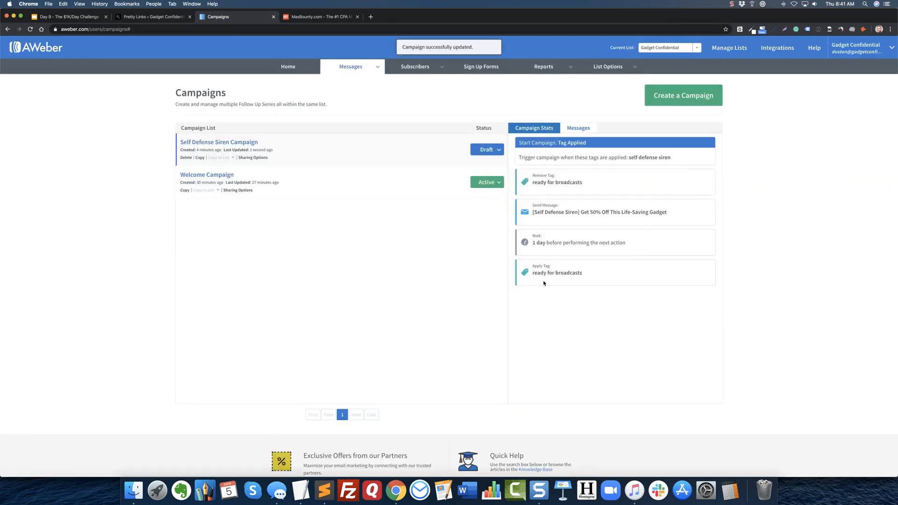
click(497, 151)
click(473, 163)
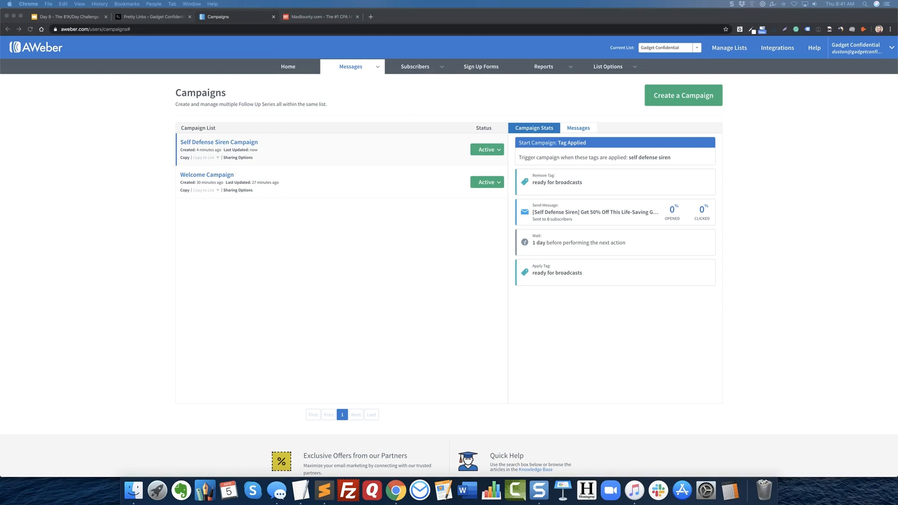
click(360, 94)
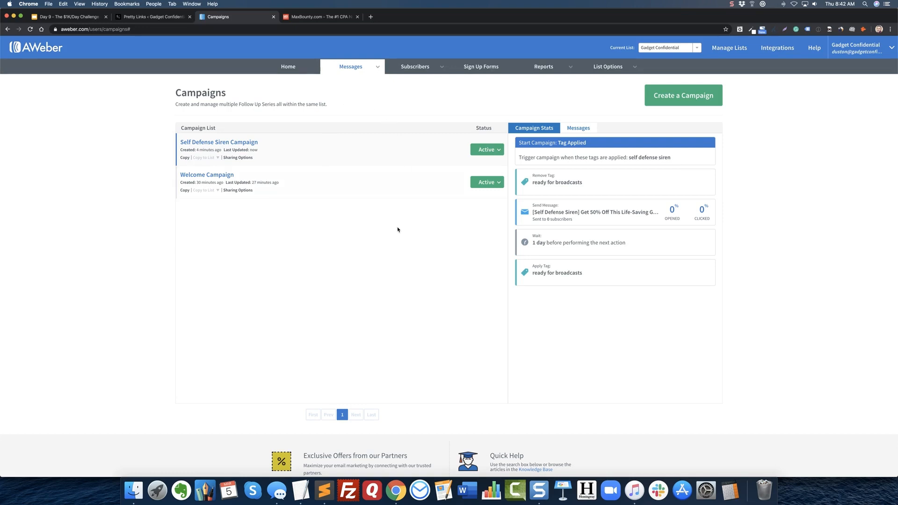
Switch to the WordPress admin and preview the draft post "California Woman, 66, Scared Her Attacker Away Thanks To This Device, Police Say".
click(168, 17)
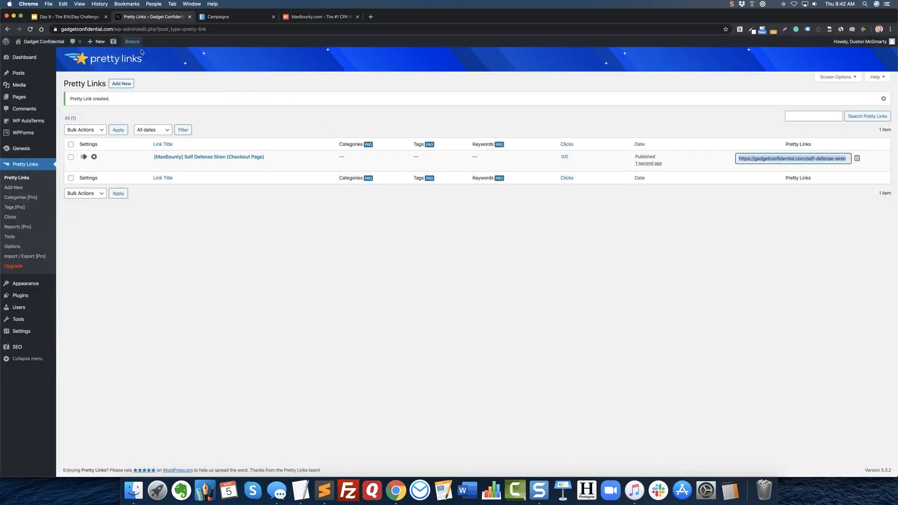
click(20, 74)
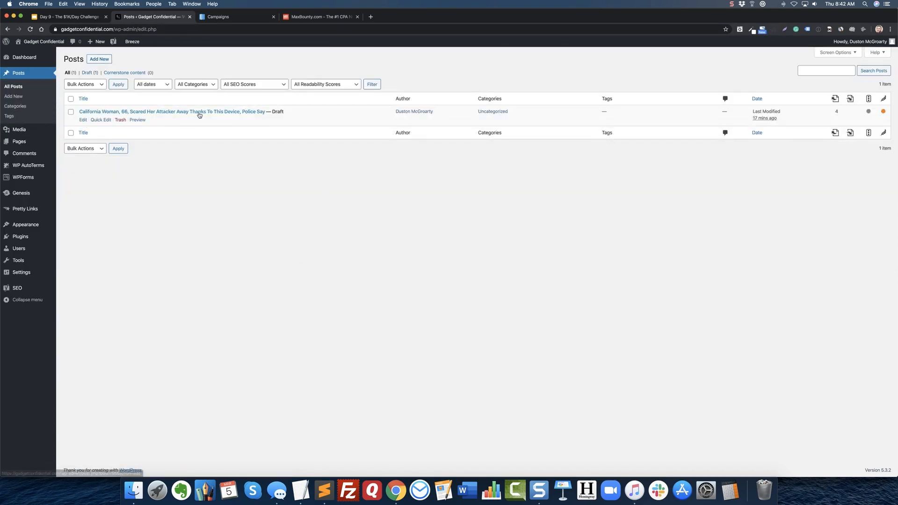
click(137, 119)
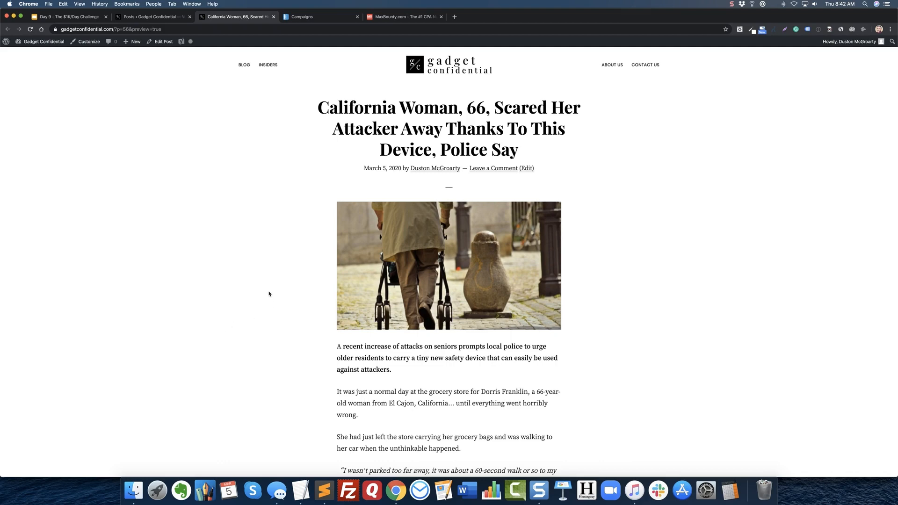
scroll(269, 294, down, 2)
scroll(268, 294, up, 2)
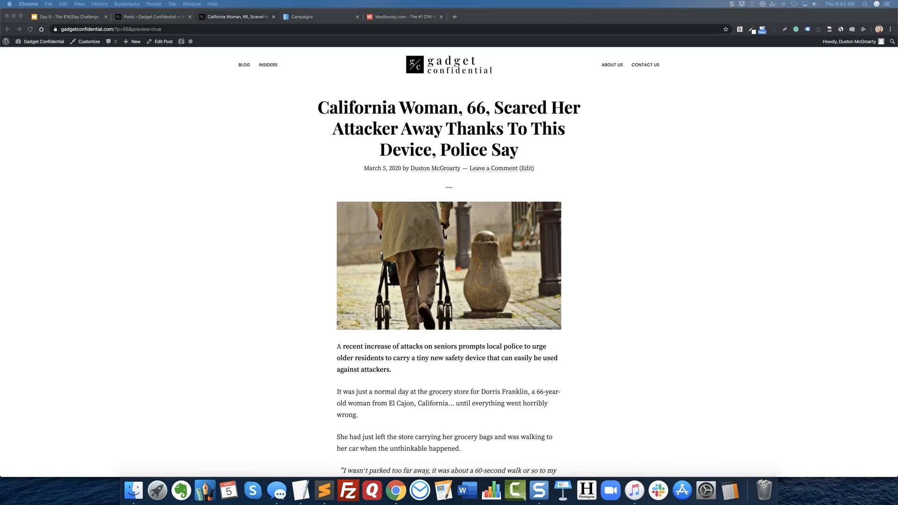
click(281, 158)
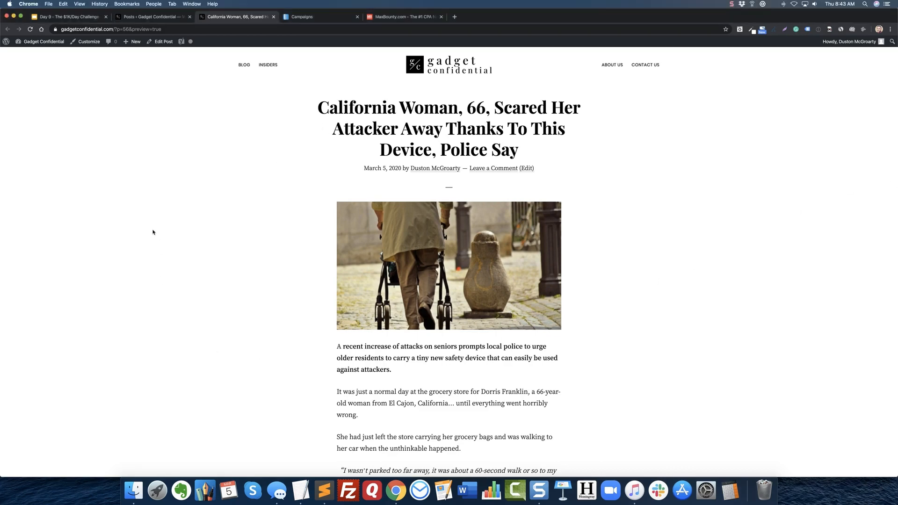
click(323, 17)
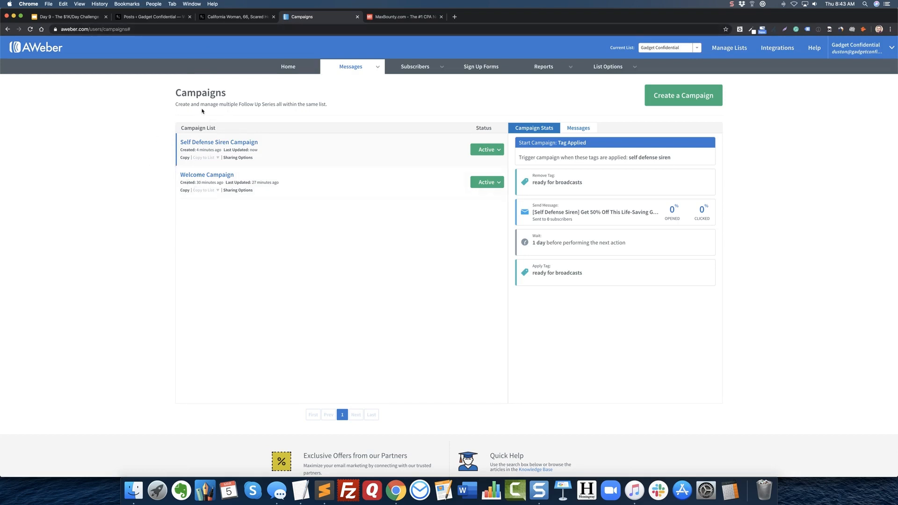
click(228, 17)
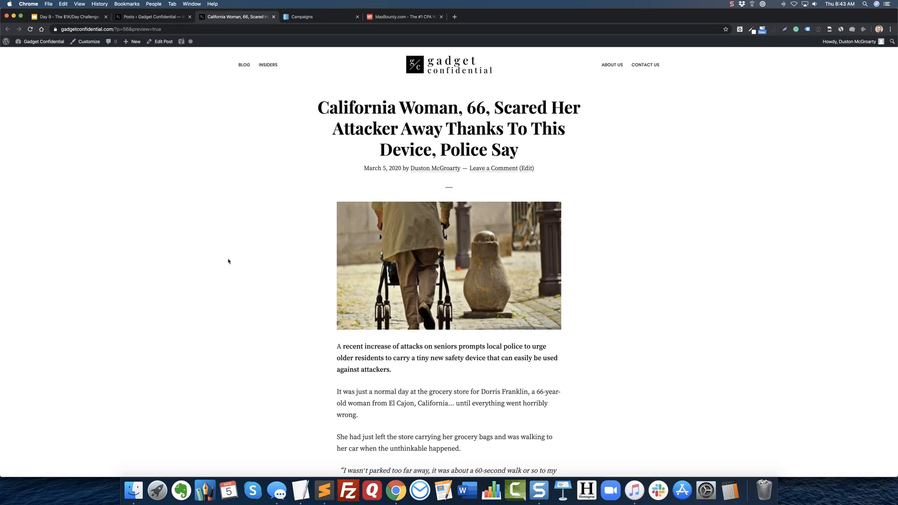